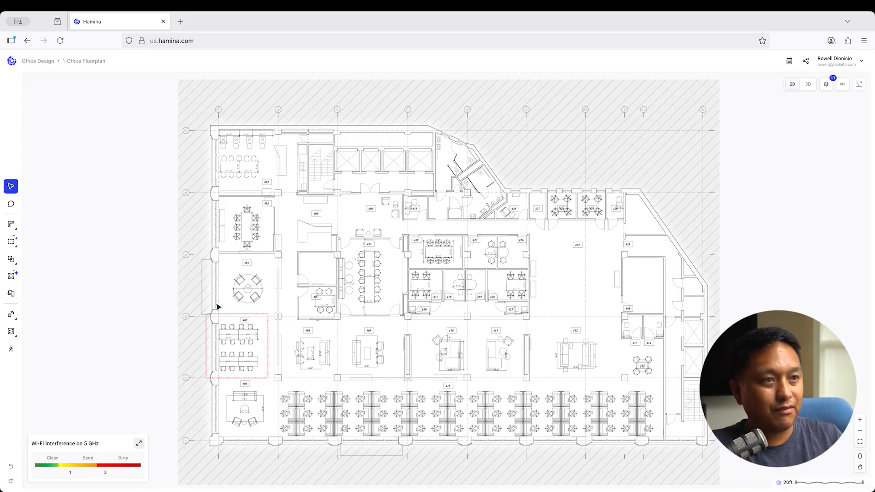
Step: Set the map scale by drawing a line along the wall between rooms 403 and 404 with a length of 15 ft
scroll(331, 298, "down", 2)
scroll(331, 298, "right", 2)
scroll(331, 300, "up", 1)
scroll(330, 300, "right", 1)
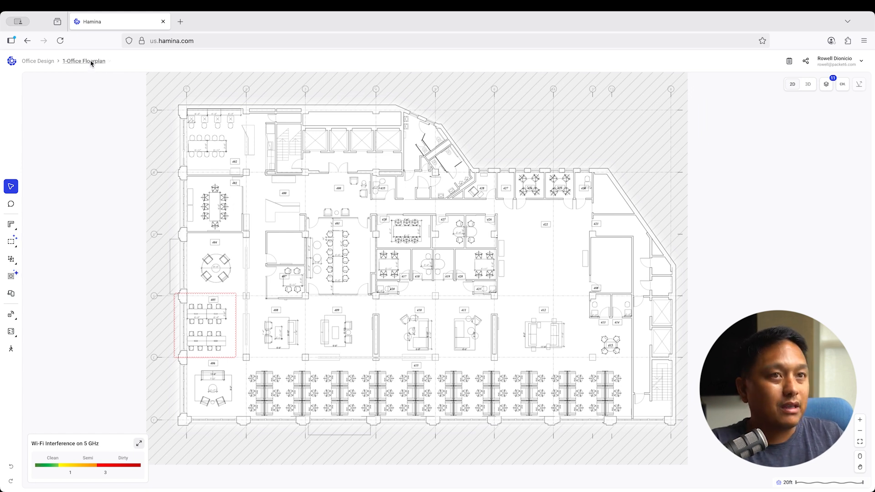
left_click(11, 224)
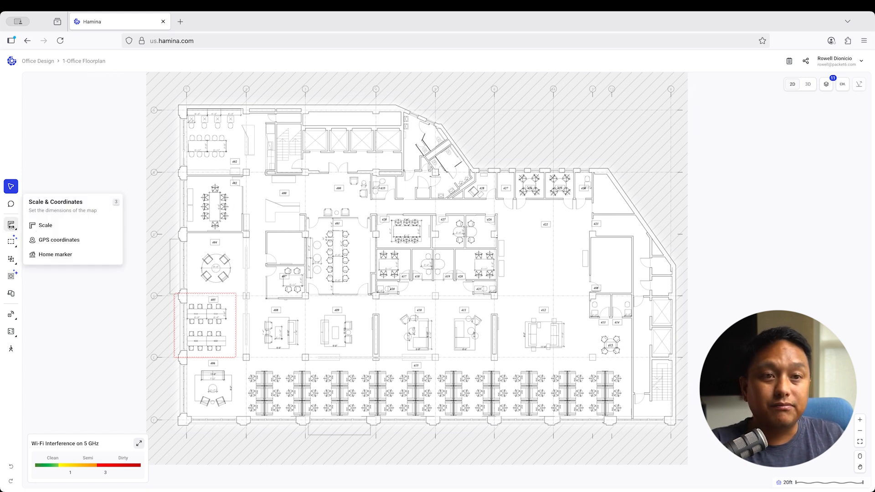
left_click(45, 225)
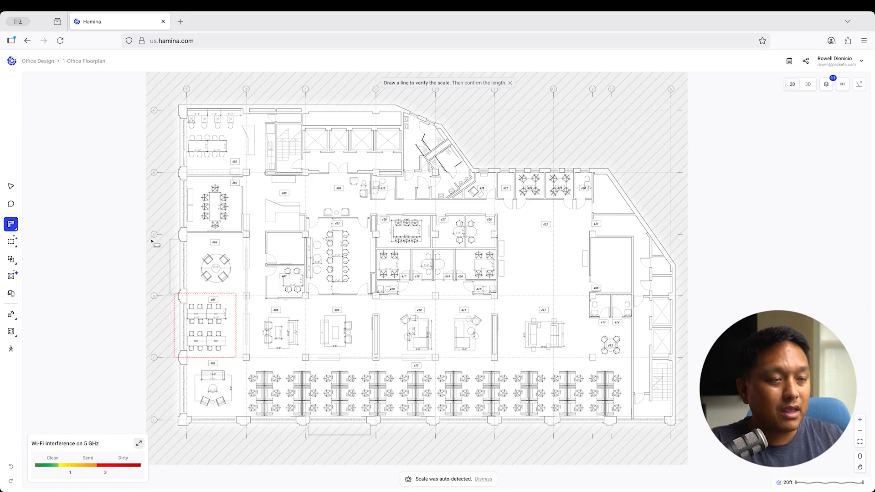
left_click_drag(188, 234, 244, 236)
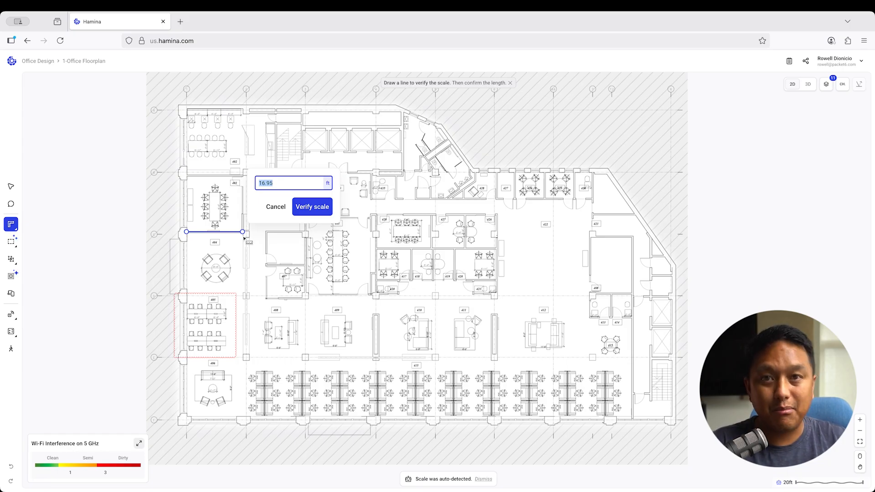
type("15")
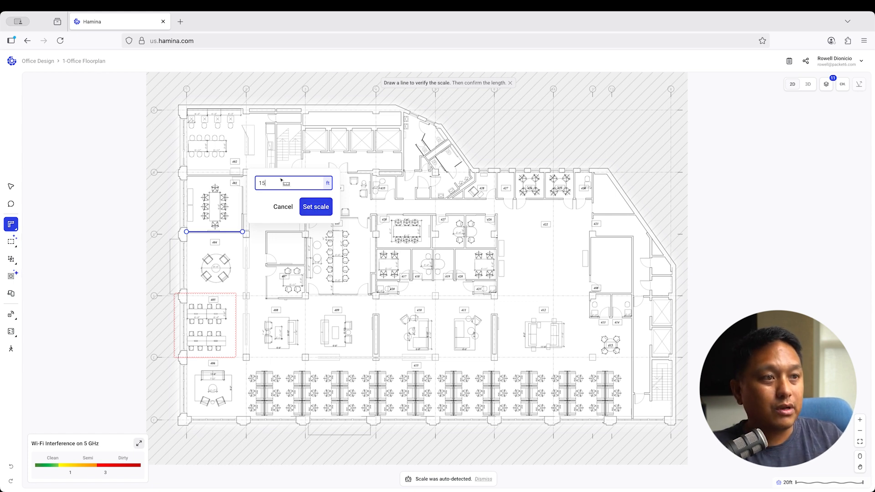
left_click(311, 212)
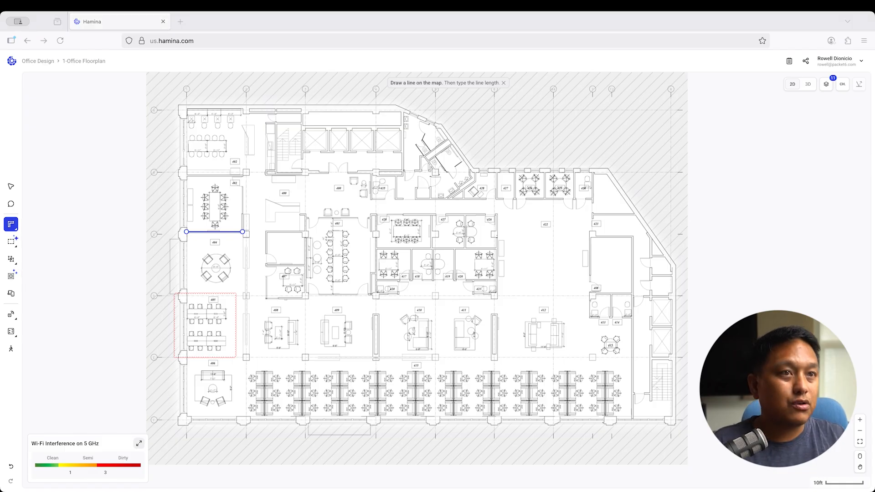
left_click(325, 308)
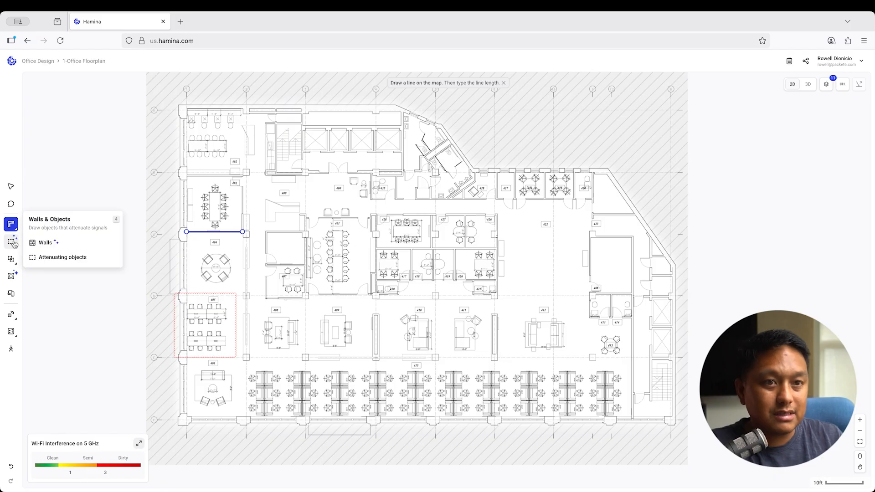
Step: Create the scope zone around the building outline by accepting the auto-detected boundary
mouse_move(11, 281)
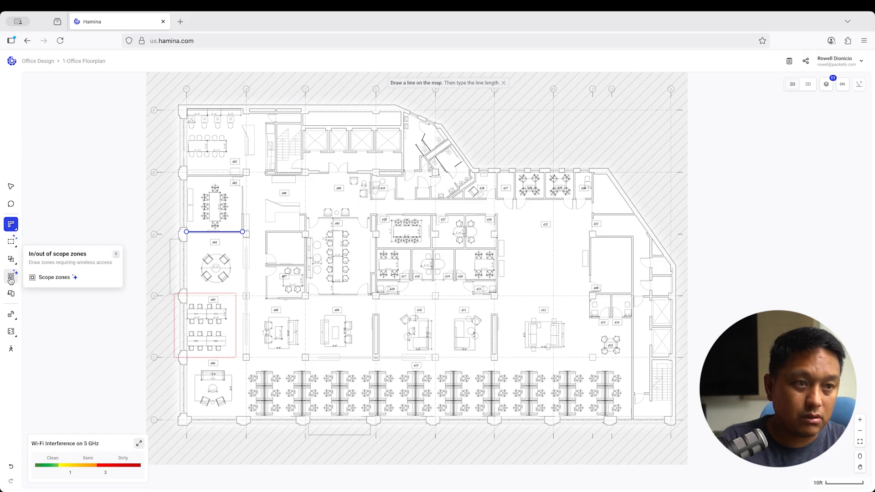
left_click(57, 278)
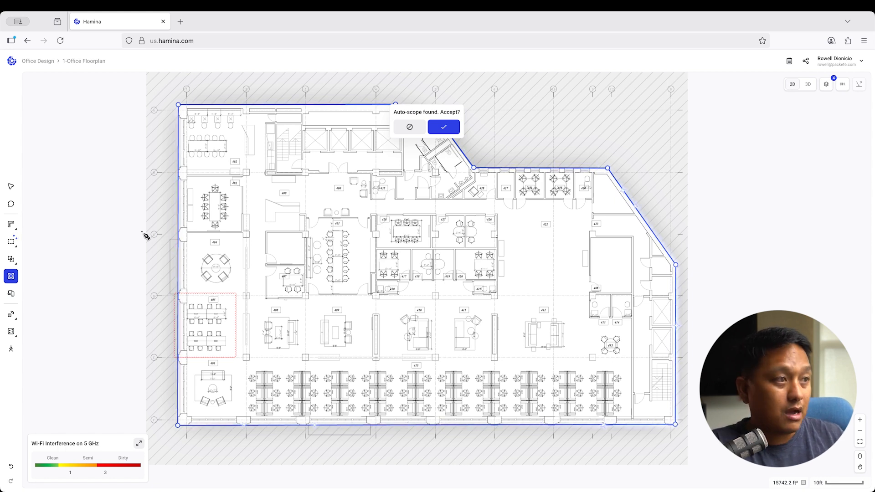
left_click(444, 127)
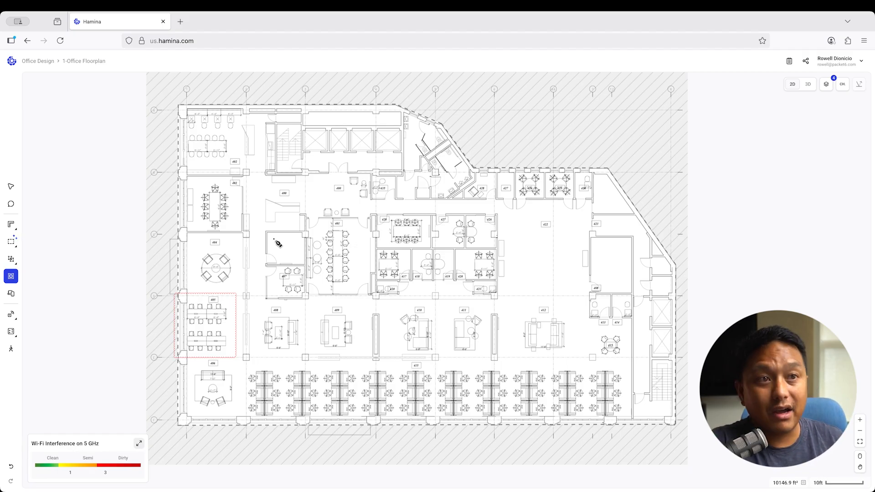
Step: Draw a zone around the stairwell in the lower-right corner of the floor plan and mark it as Out of Scope
left_click(650, 359)
left_click(649, 393)
left_click(632, 393)
left_click(632, 424)
left_click(675, 424)
left_click(676, 359)
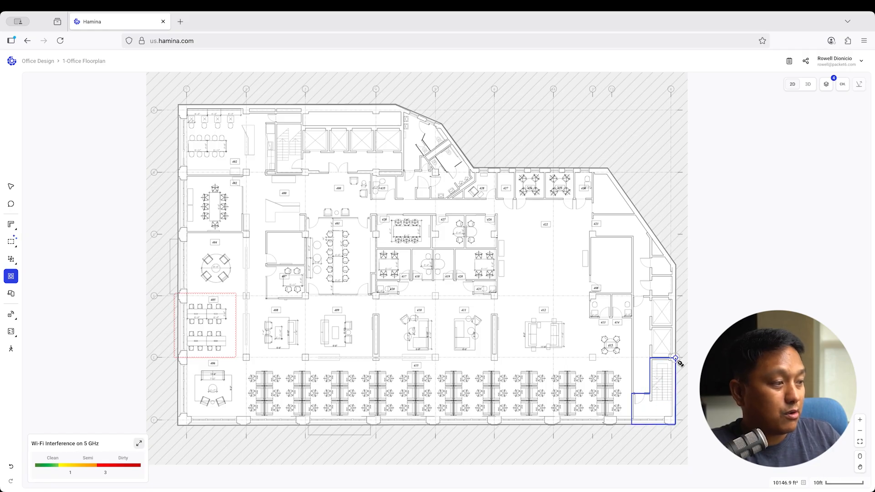
double_click(678, 361)
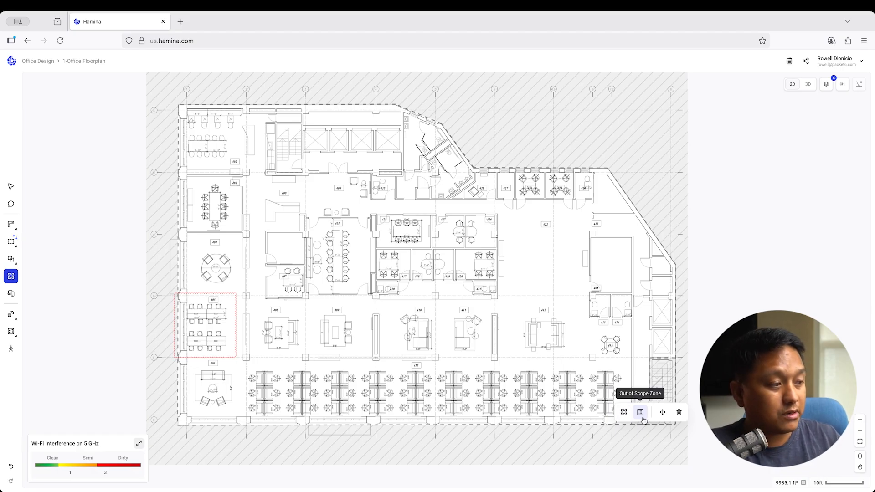
left_click(643, 417)
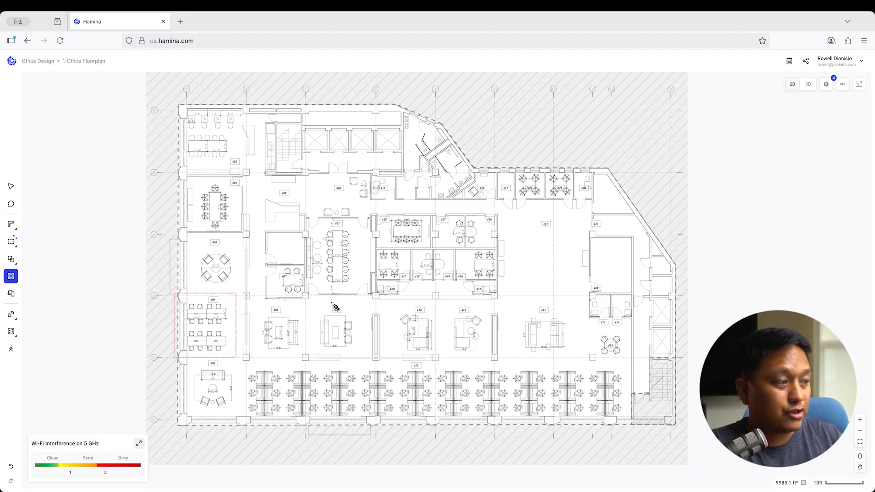
Step: Auto-draw the detected walls as Drywall (Heavy) (5 dB) and the doors as Door (Wooden) (5 dB)
scroll(673, 401, "up", 2)
scroll(671, 402, "up", 3)
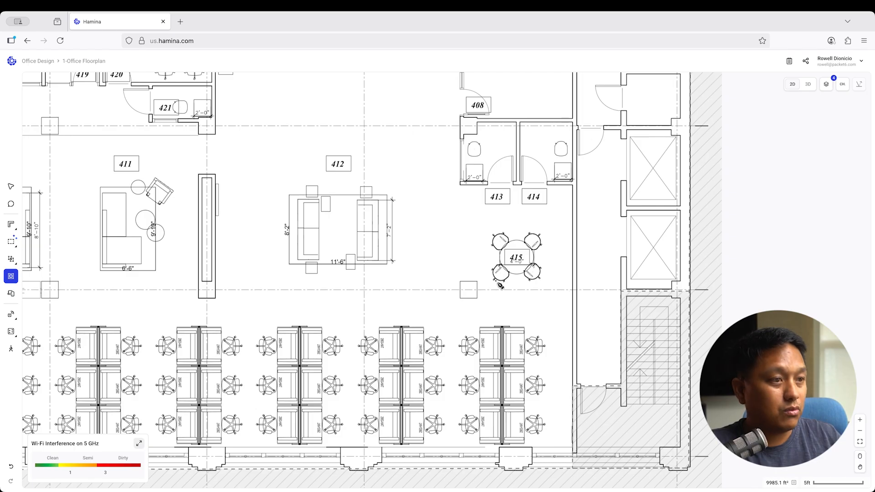
scroll(489, 284, "down", 5)
scroll(362, 236, "down", 5)
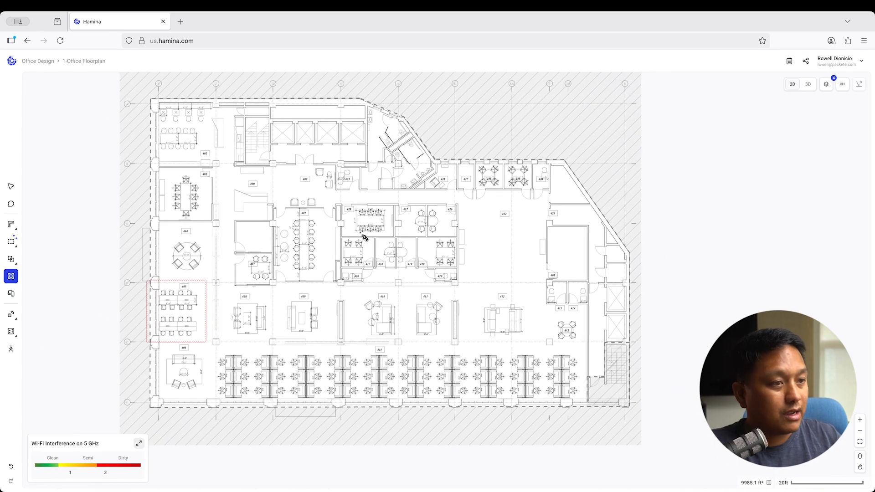
mouse_move(15, 247)
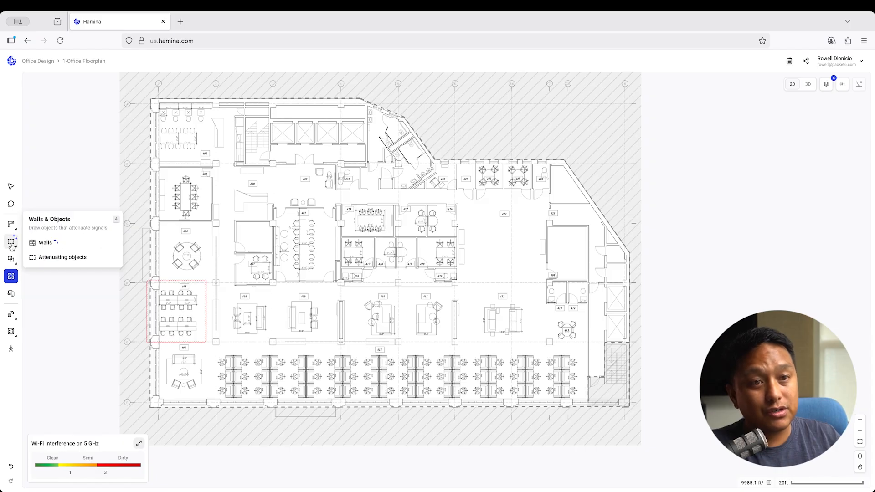
left_click(62, 246)
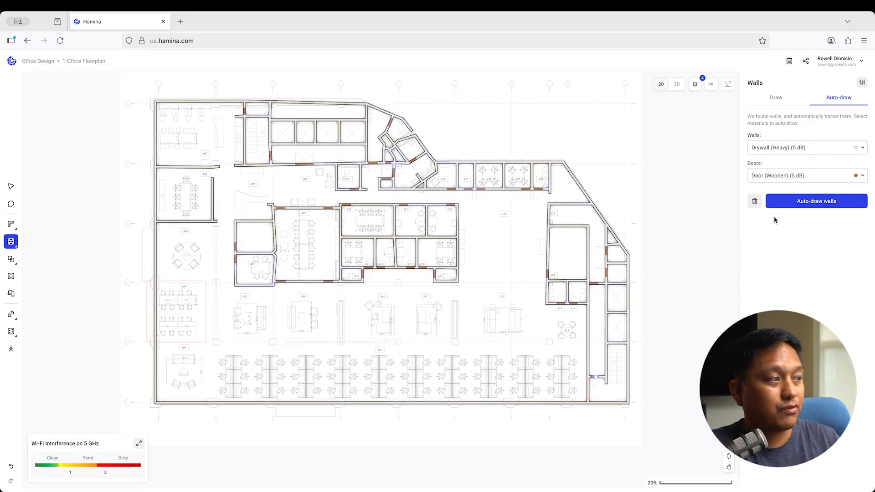
left_click(775, 203)
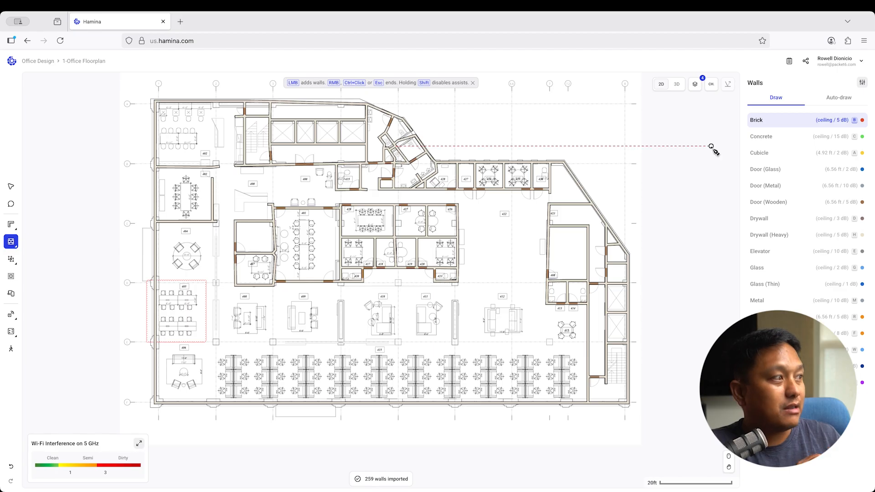
Step: Draw the missing Door (Wooden) segment in the gap at the upper-right corner of room 403
left_click(776, 237)
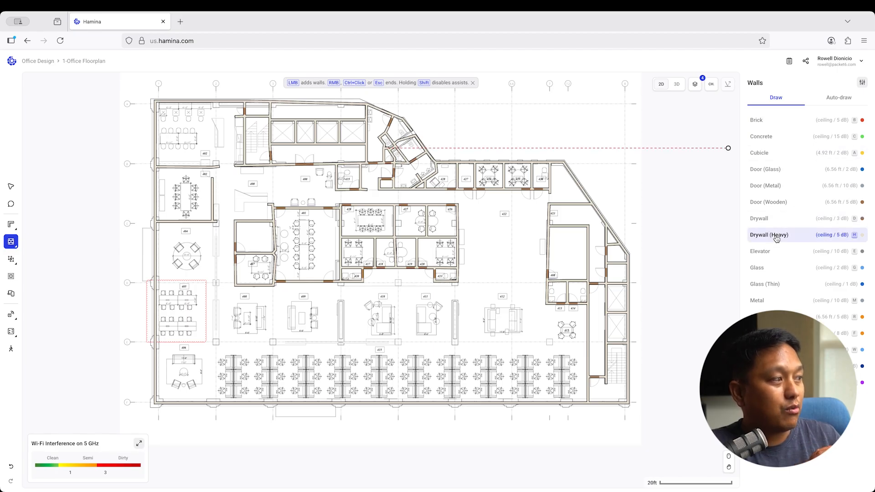
left_click(767, 203)
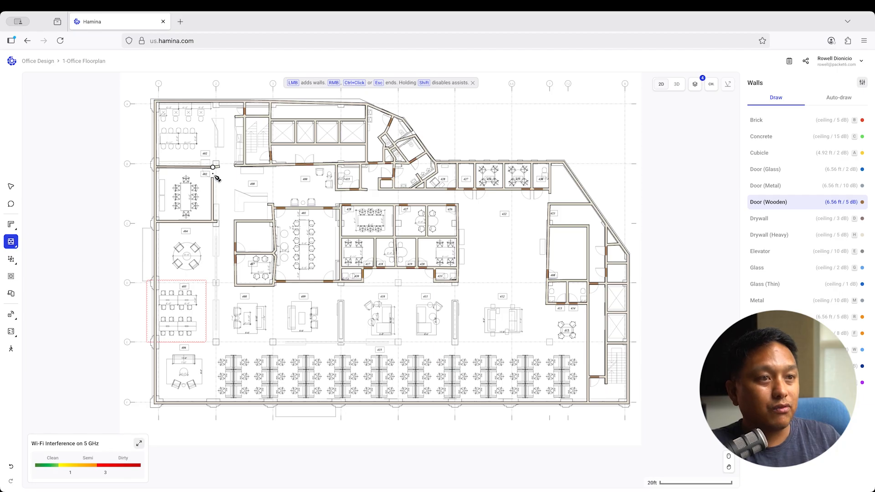
scroll(216, 178, "up", 8)
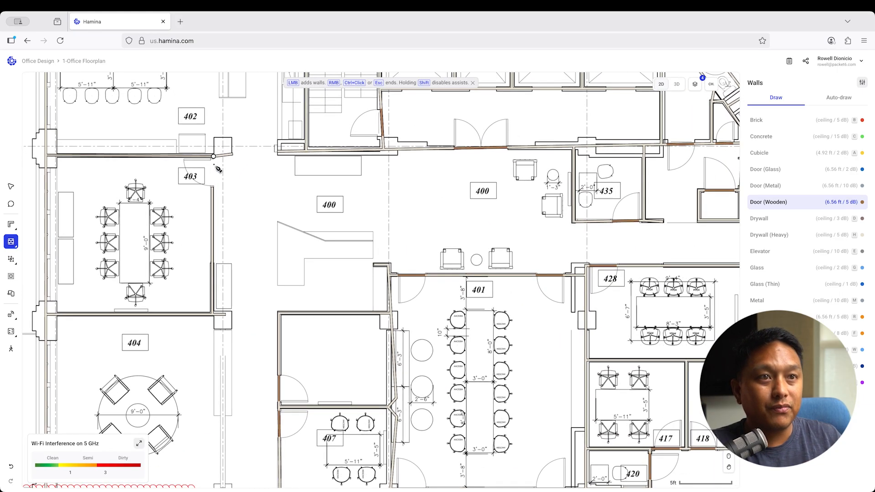
left_click(215, 165)
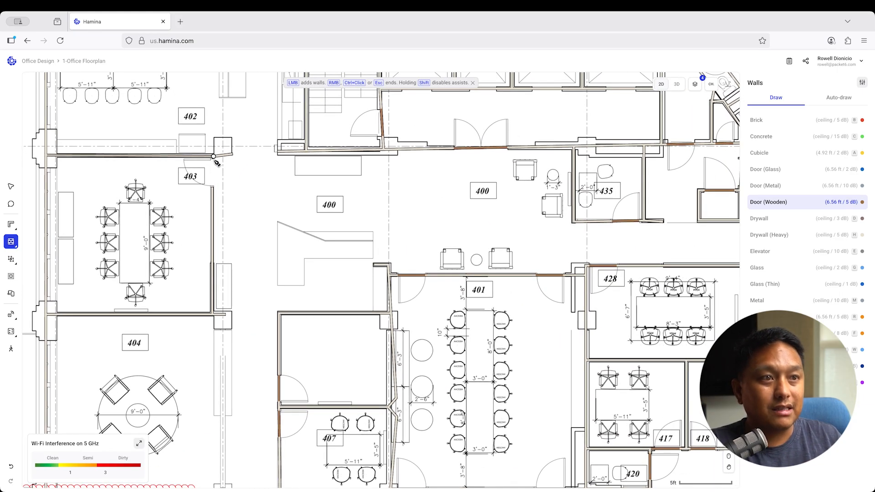
left_click(213, 188)
right_click(213, 187)
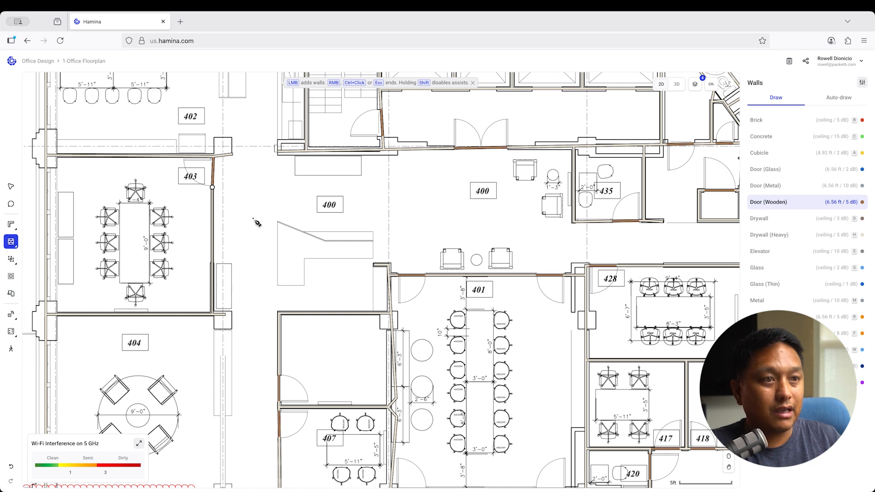
Step: Place a note reading "Is this a wall?" on the partition between areas 409 and 410
scroll(273, 263, "down", 4)
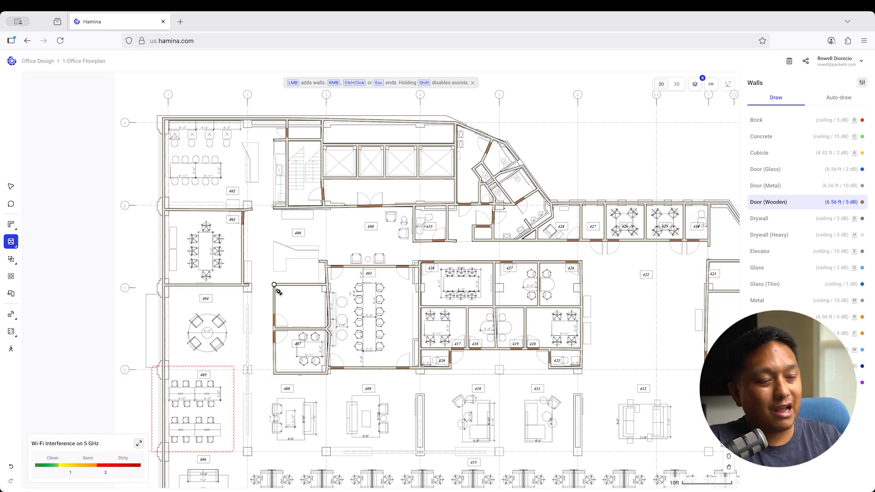
scroll(273, 285, "down", 4)
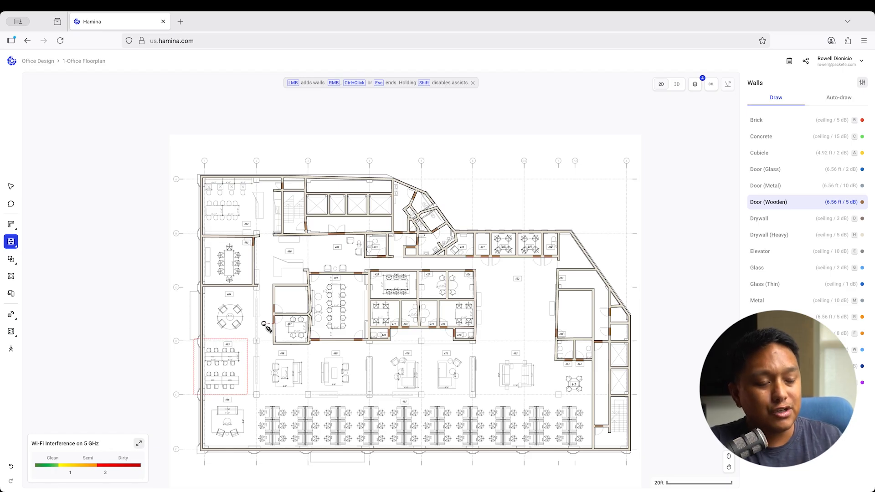
scroll(270, 351, "up", 3)
scroll(273, 355, "up", 3)
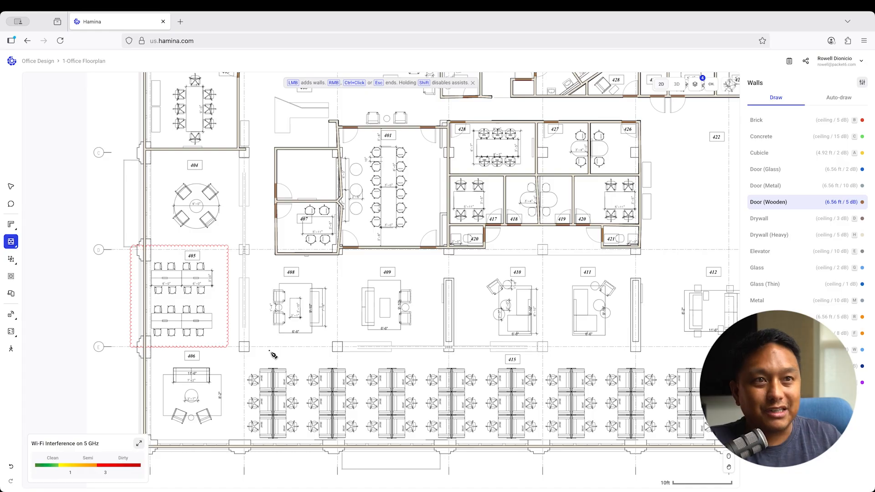
scroll(273, 354, "down", 1)
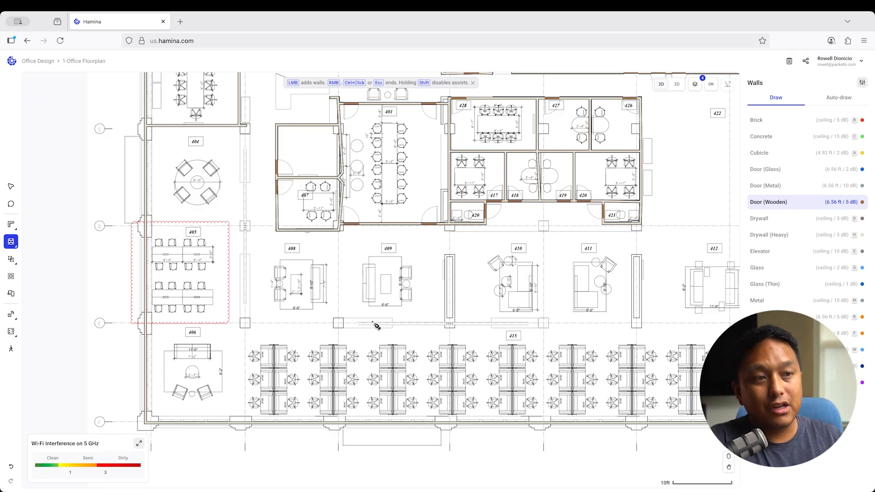
left_click(11, 203)
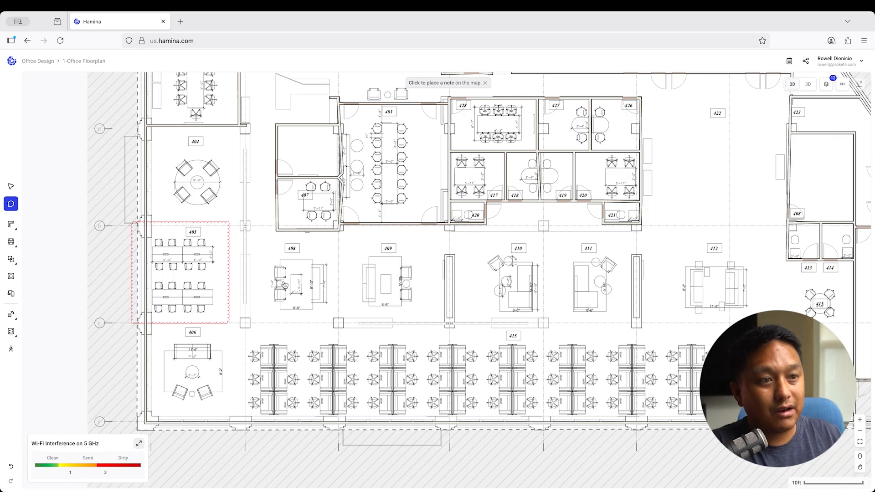
left_click(454, 283)
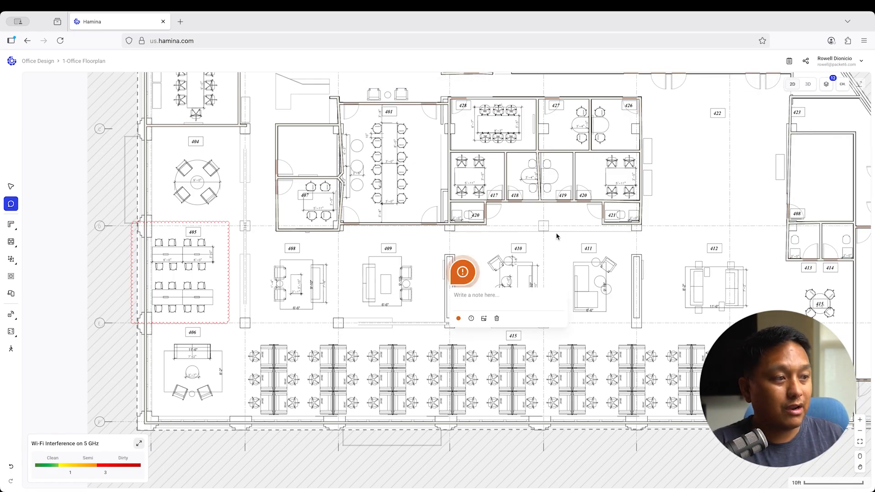
type("Is this a wall?")
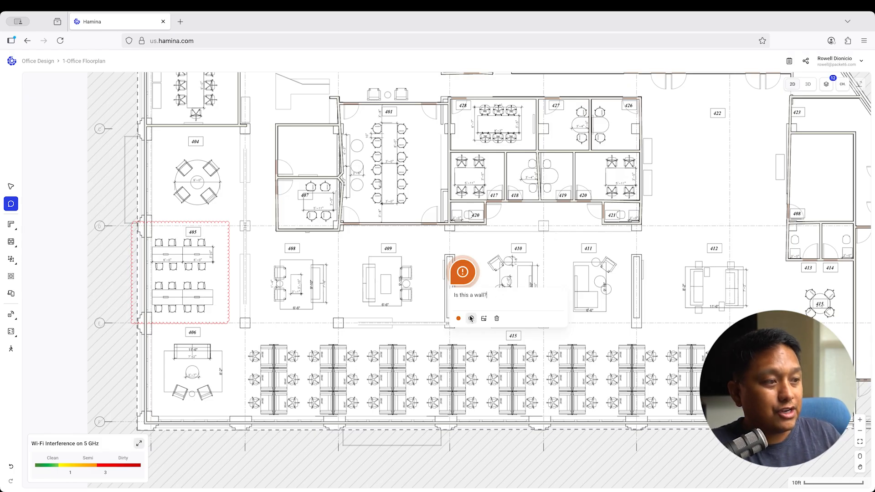
Step: Give the wall note a question mark icon and a red color
left_click(471, 318)
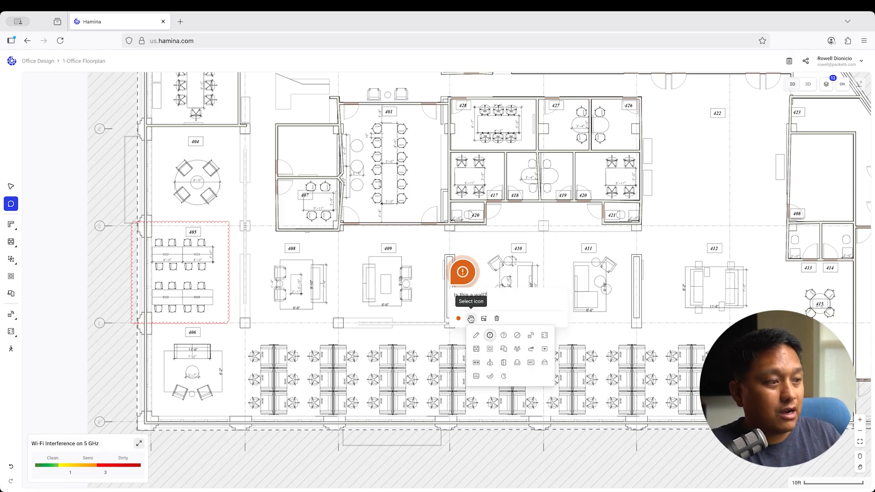
left_click(504, 337)
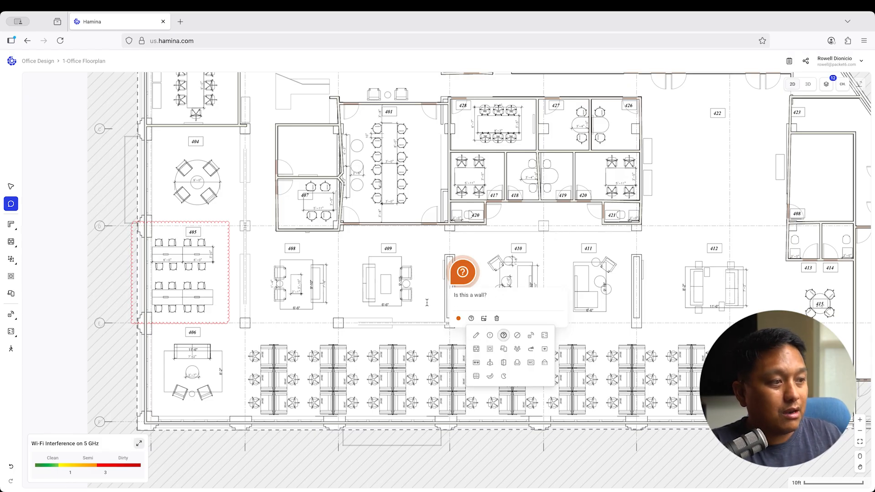
left_click(459, 318)
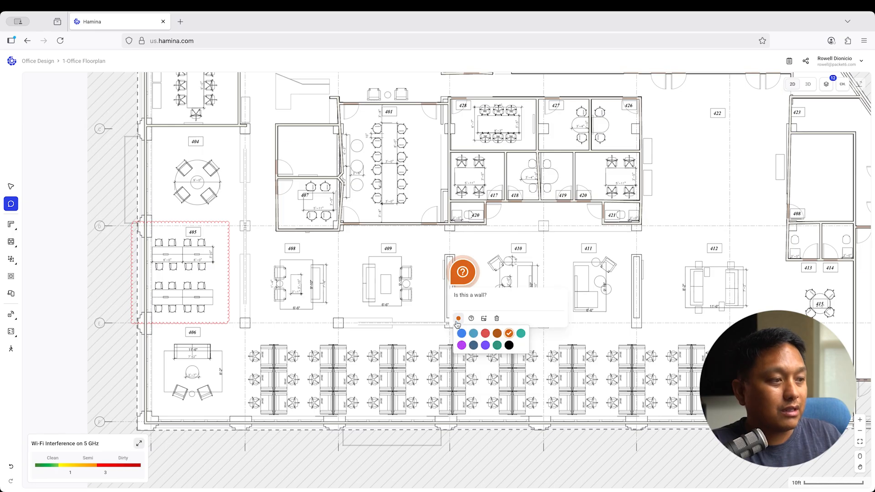
left_click(485, 334)
left_click(416, 345)
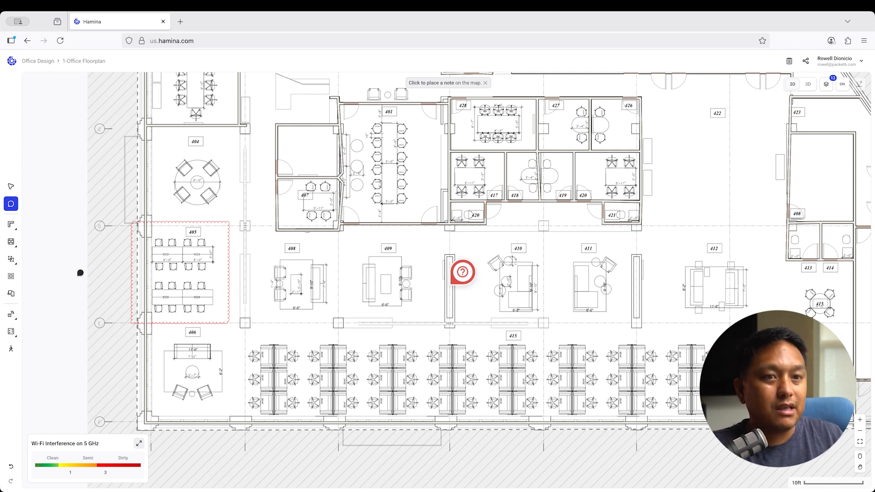
Step: Try to outline the square column on grid line E beside areas 405 and 406 with Drywall (Heavy) walls
mouse_move(10, 246)
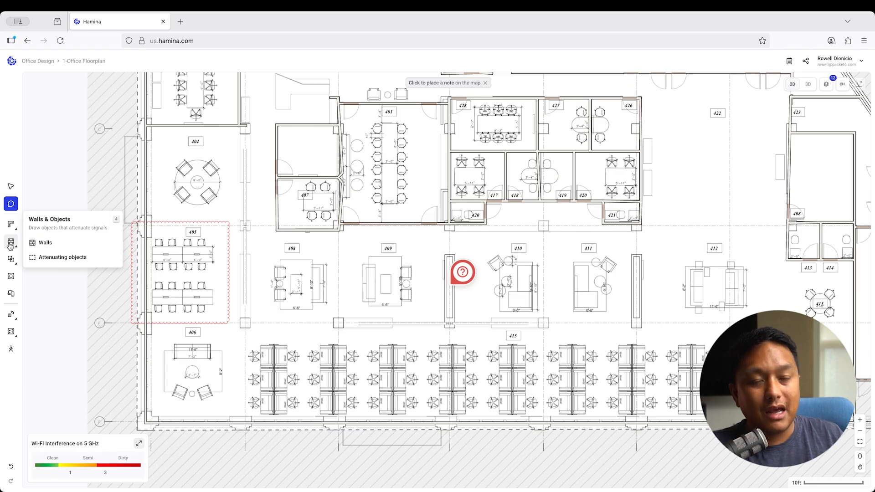
left_click(49, 258)
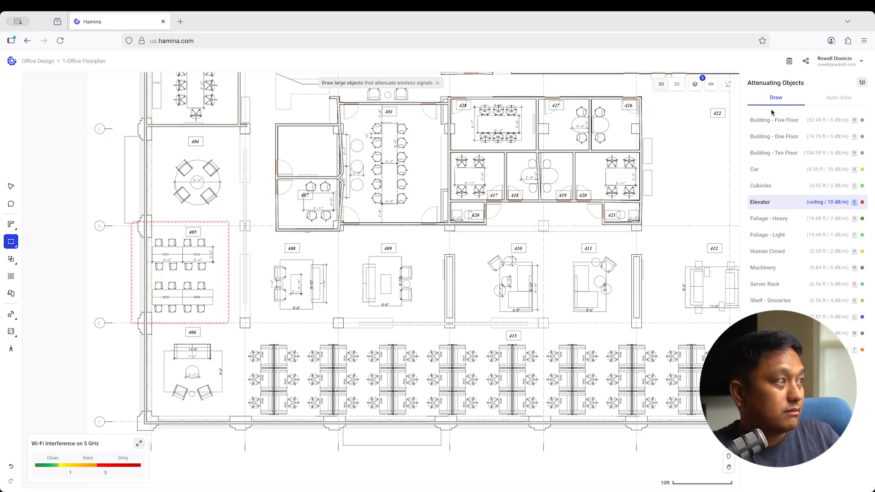
mouse_move(14, 246)
left_click(43, 243)
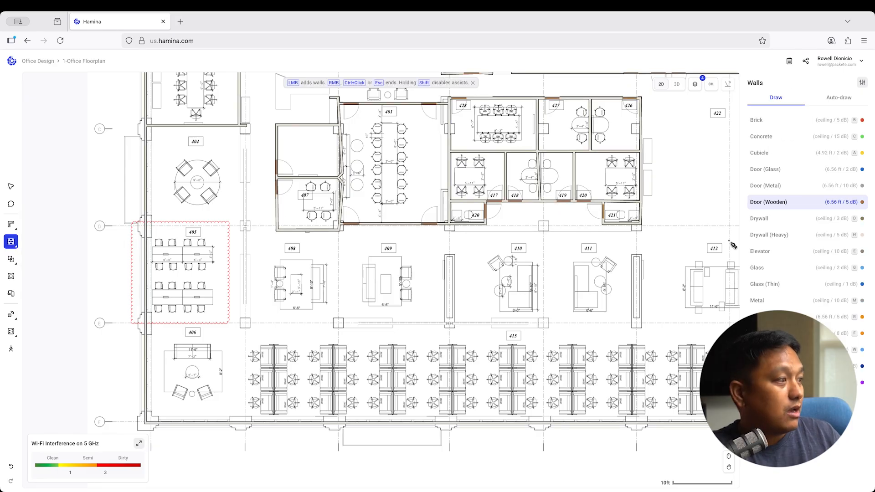
left_click(770, 236)
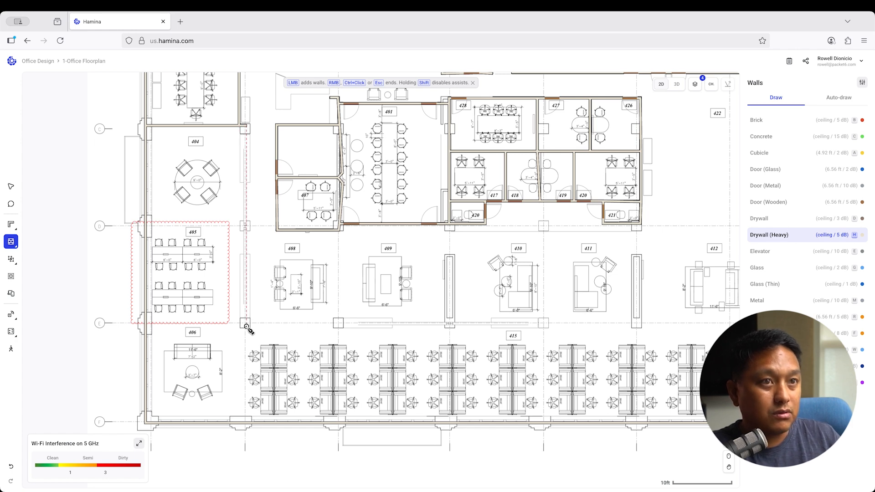
scroll(239, 316, "up", 5)
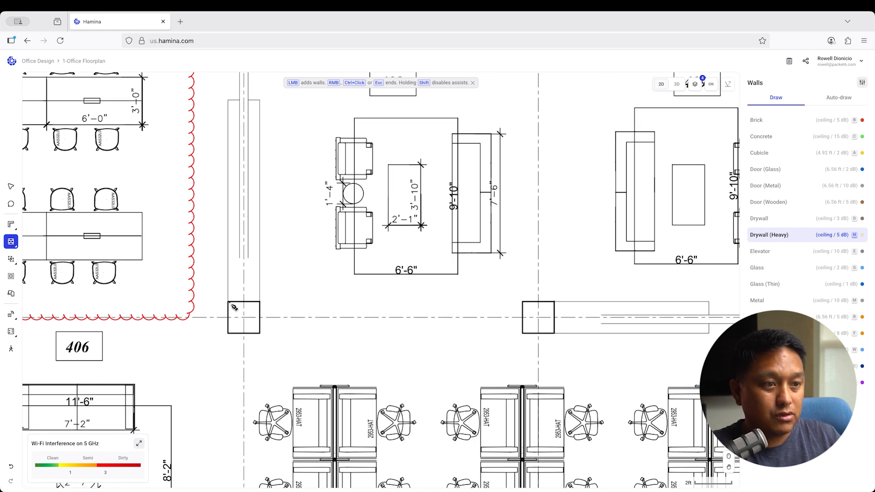
left_click(229, 302)
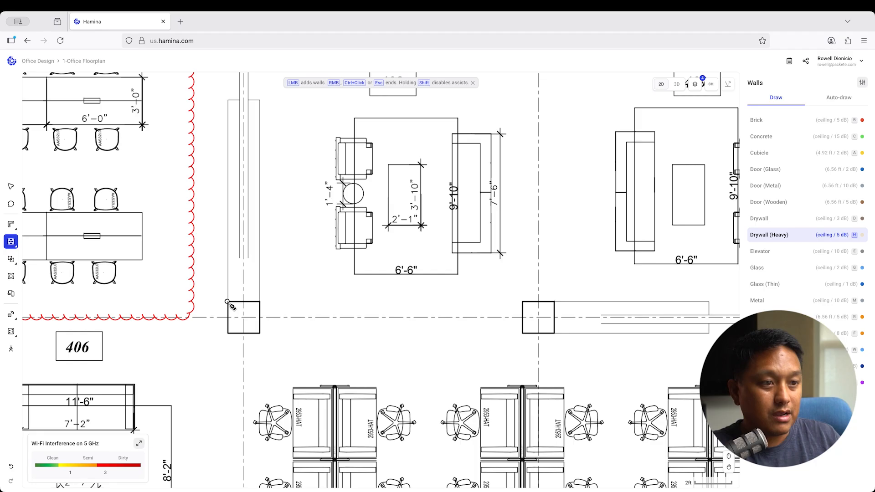
left_click(231, 337)
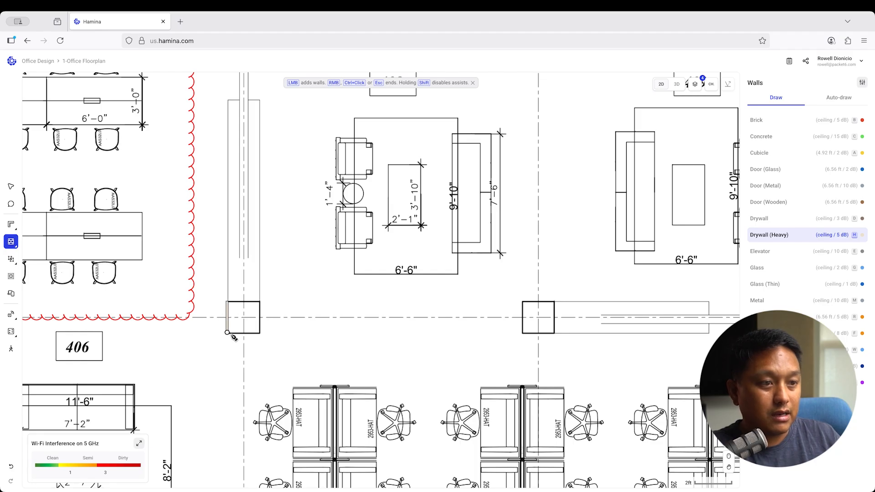
left_click(262, 337)
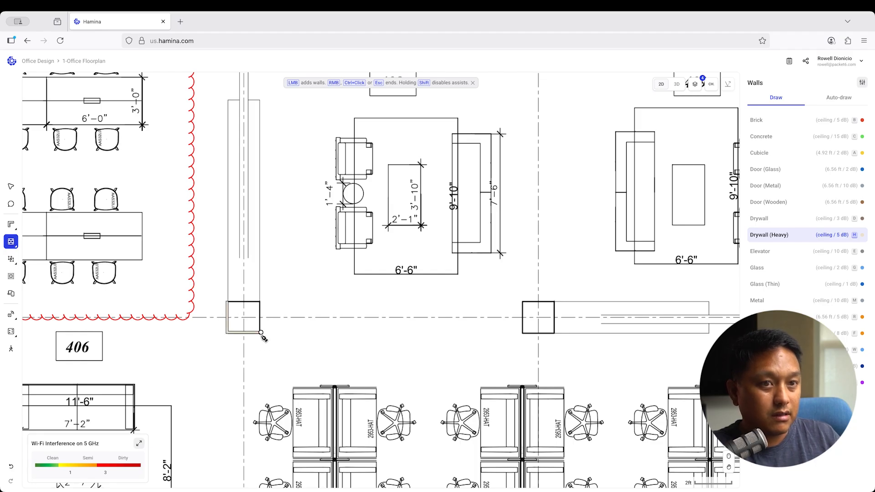
left_click(262, 302)
left_click(228, 302)
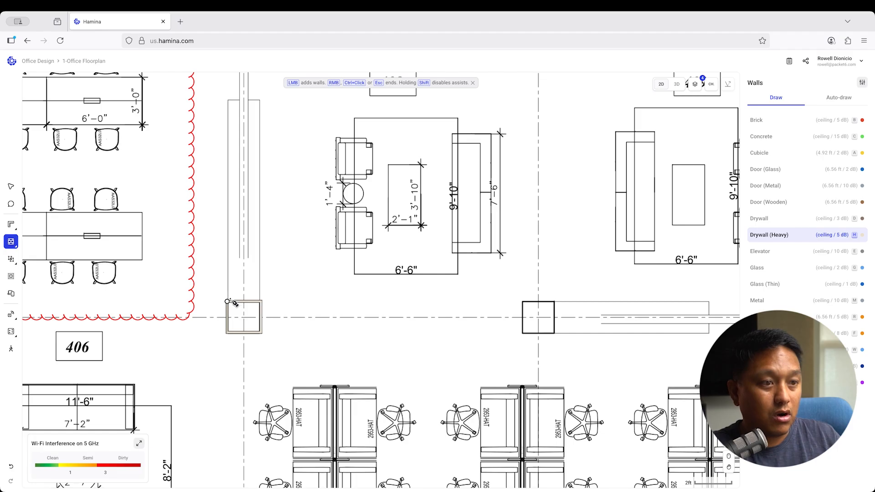
Step: Undo the drywall segments drawn around the square column
key("super+z")
key("super+z")
key("super+z")
key("super+z")
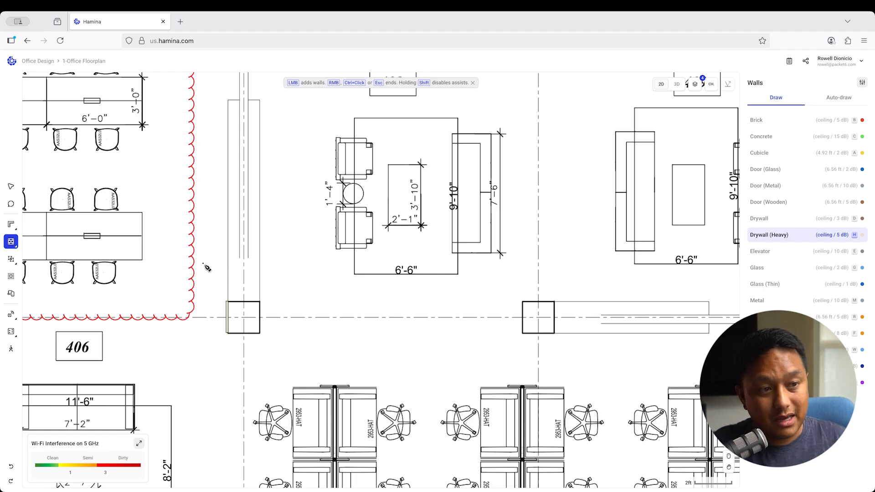
Step: Add a custom attenuating object type named "Pillar"
mouse_move(19, 243)
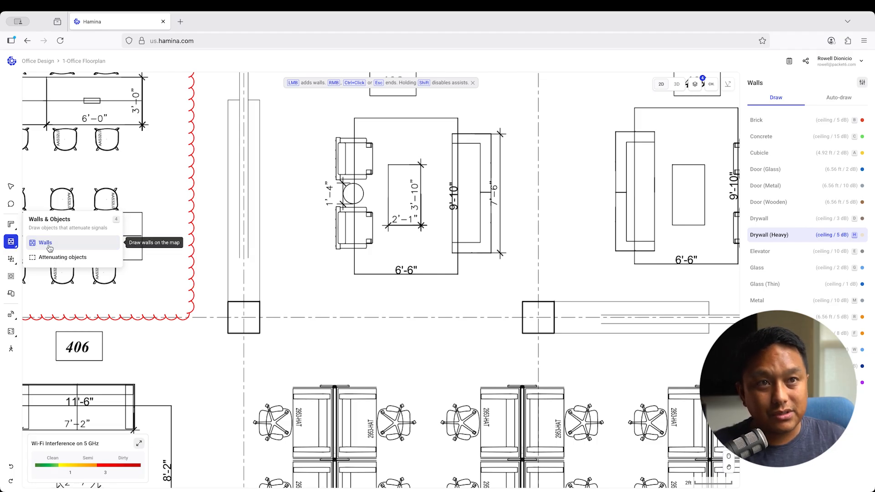
left_click(54, 263)
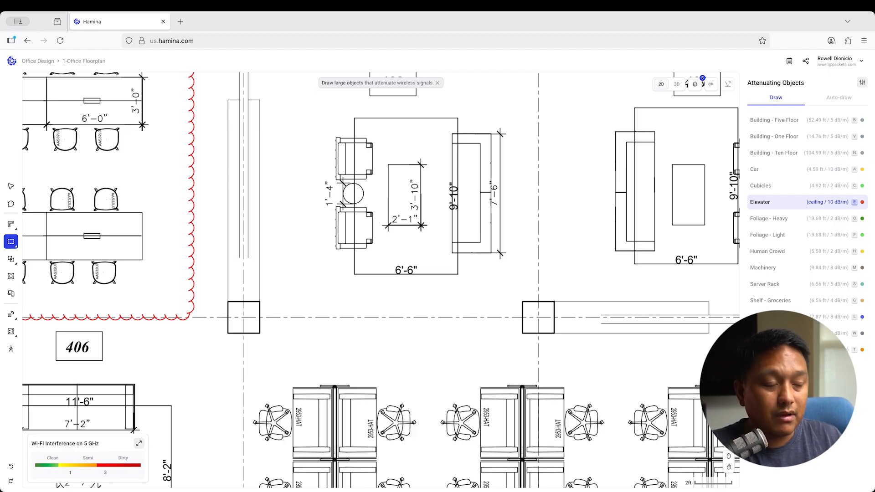
left_click(862, 86)
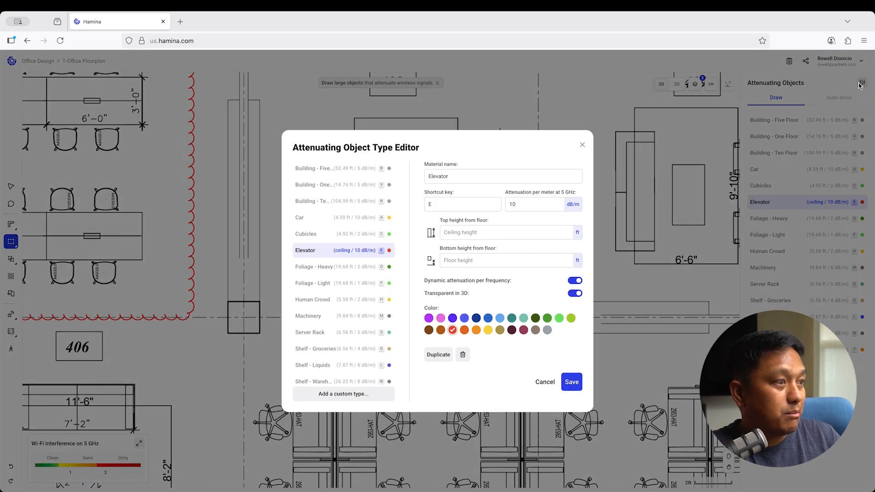
left_click(317, 395)
left_click(459, 176)
double_click(458, 176)
triple_click(458, 176)
type("P")
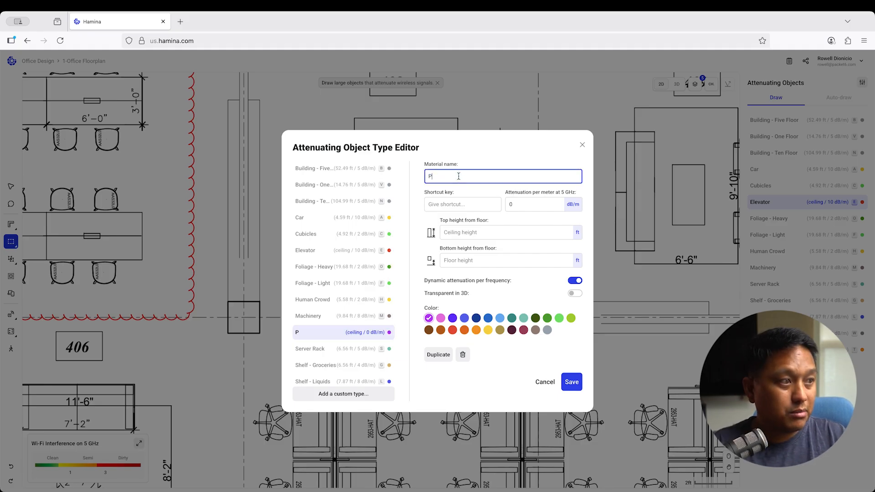
type("ailllar")
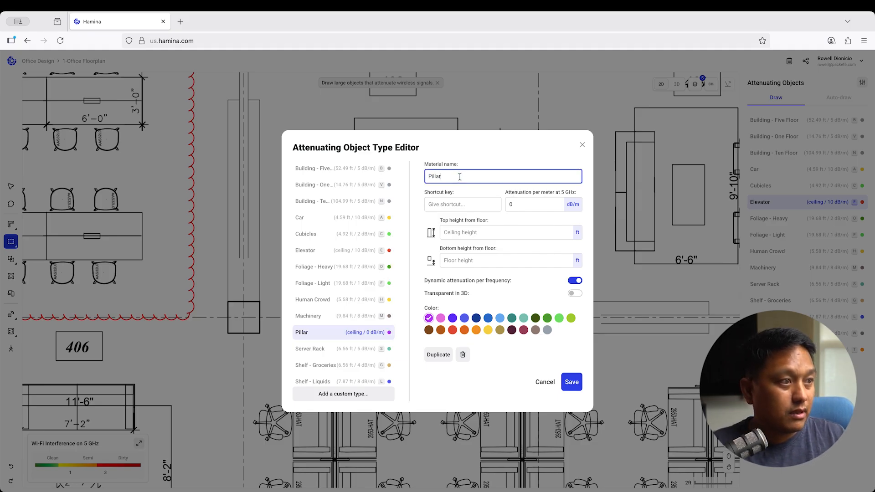
Step: Give the Pillar type a 20 ft top height, 5 dB/m attenuation and a gray color, and save it
left_click(468, 233)
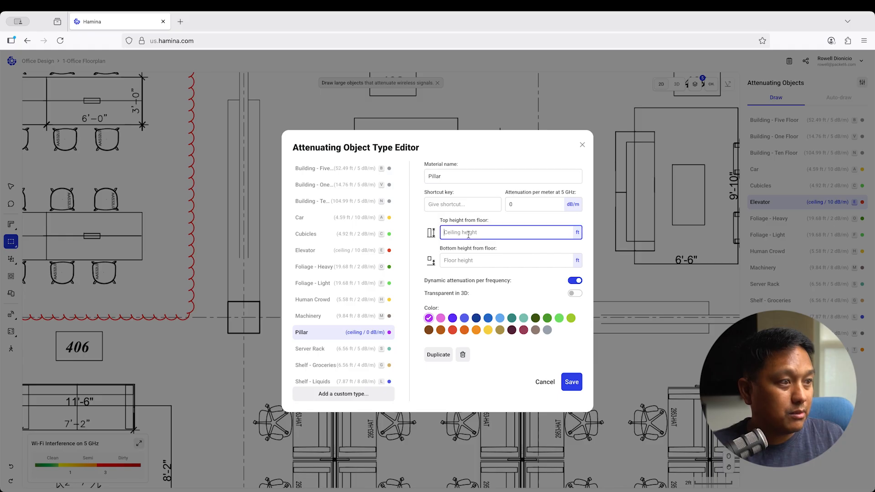
type("20")
left_click(529, 203)
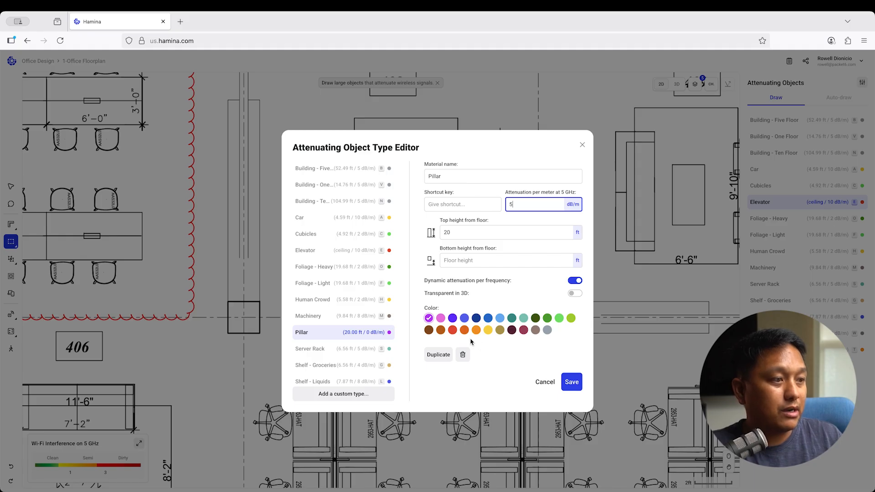
left_click(547, 331)
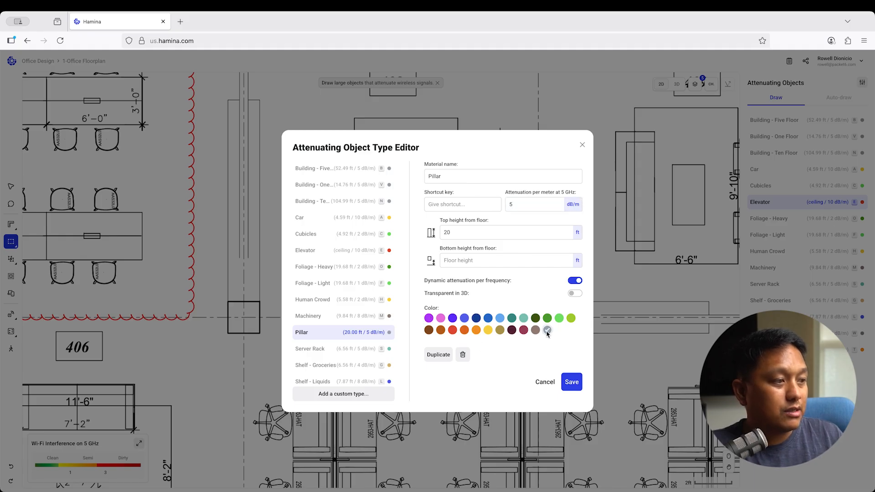
left_click(571, 382)
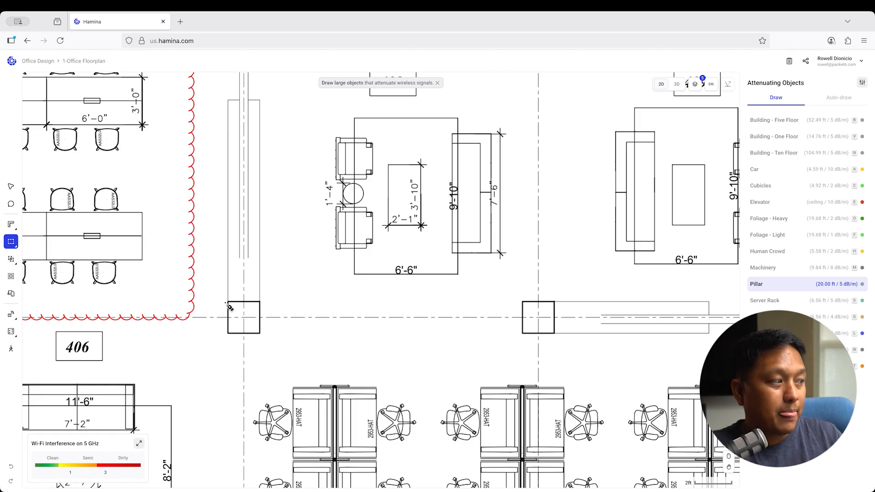
Step: Draw a Pillar object over the square column on grid line E beside areas 405 and 406, and shift it to align with the column
left_click(228, 301)
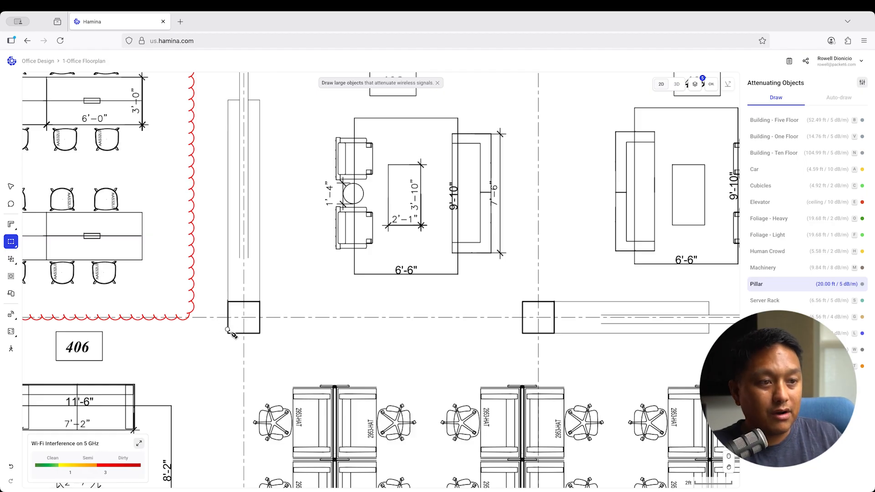
left_click(227, 334)
left_click(260, 335)
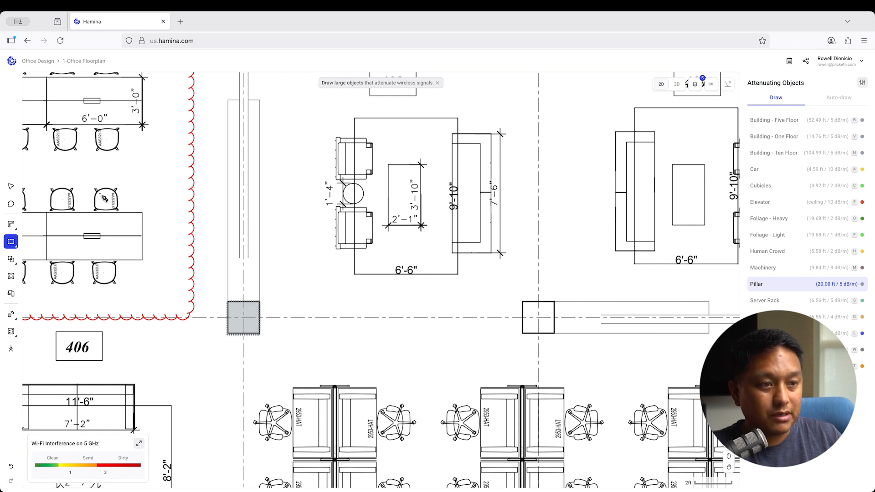
left_click(11, 186)
left_click(243, 307)
mouse_move(243, 307)
left_mouse_down()
mouse_move(275, 306)
mouse_move(240, 302)
left_mouse_up()
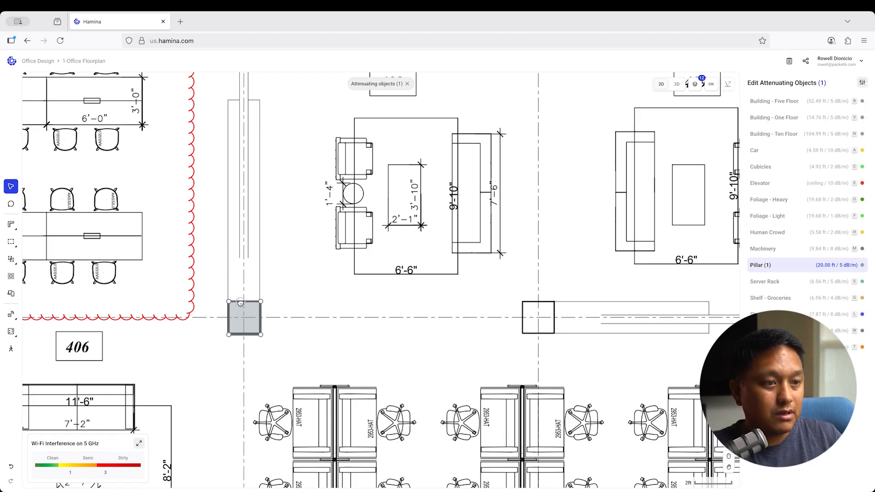
left_click(291, 299)
Step: Draw an Elevator attenuating object over the leftmost shaft in the elevator row beside the stairwell
scroll(291, 300, "down", 3)
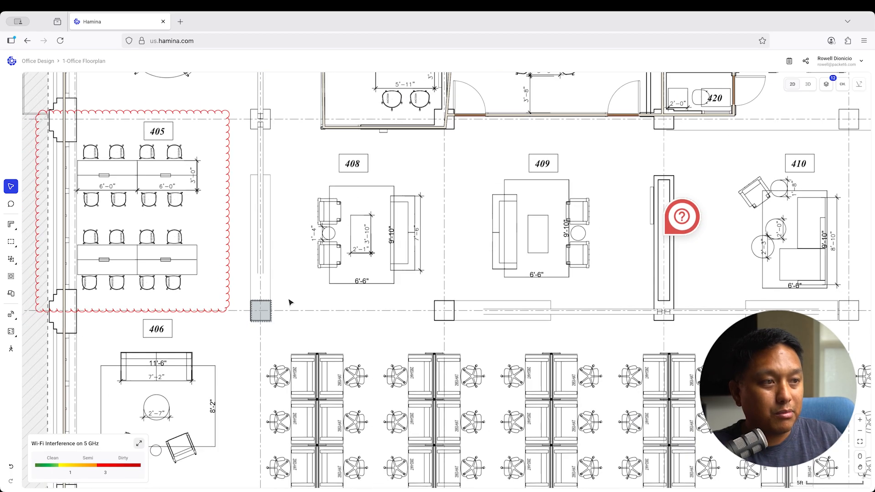
scroll(291, 302, "down", 2)
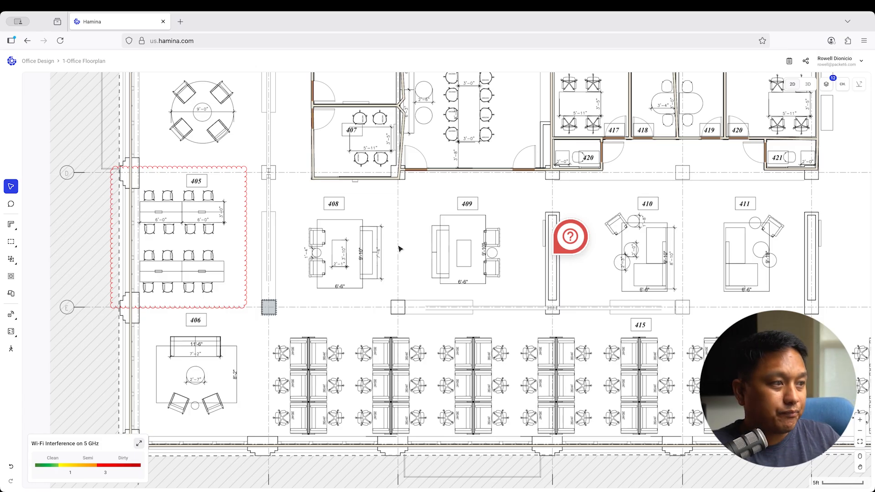
scroll(399, 249, "down", 5)
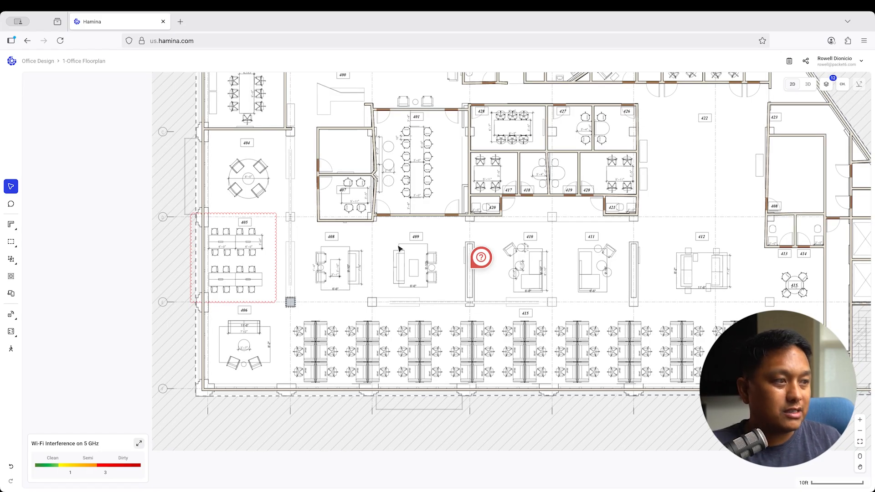
scroll(399, 248, "up", 5)
scroll(398, 249, "right", 3)
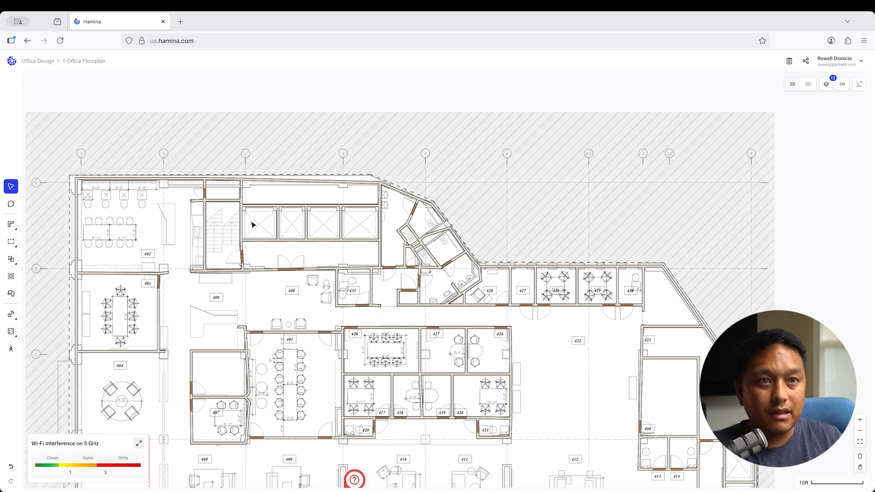
scroll(253, 225, "up", 5)
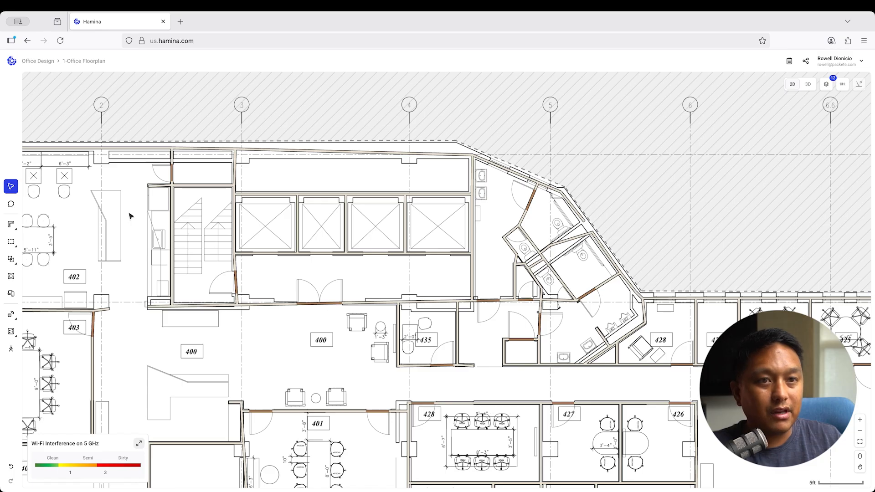
left_click(11, 244)
left_click(55, 255)
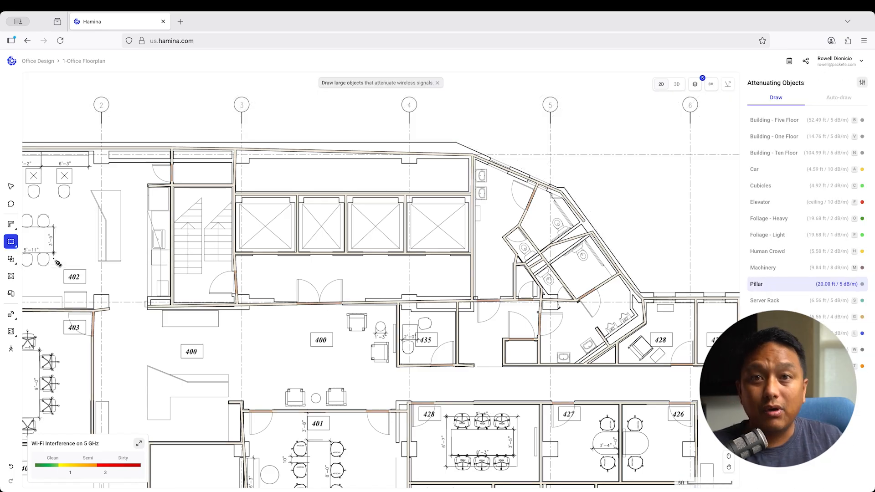
left_click(785, 202)
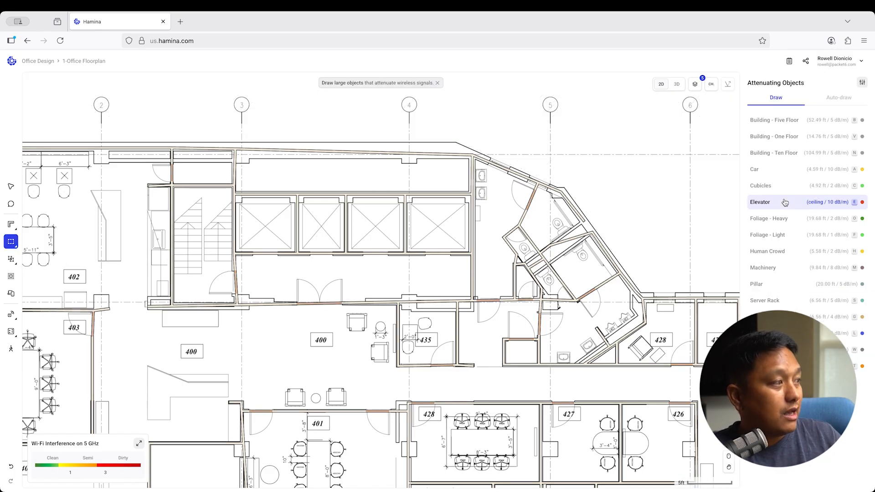
left_click(239, 204)
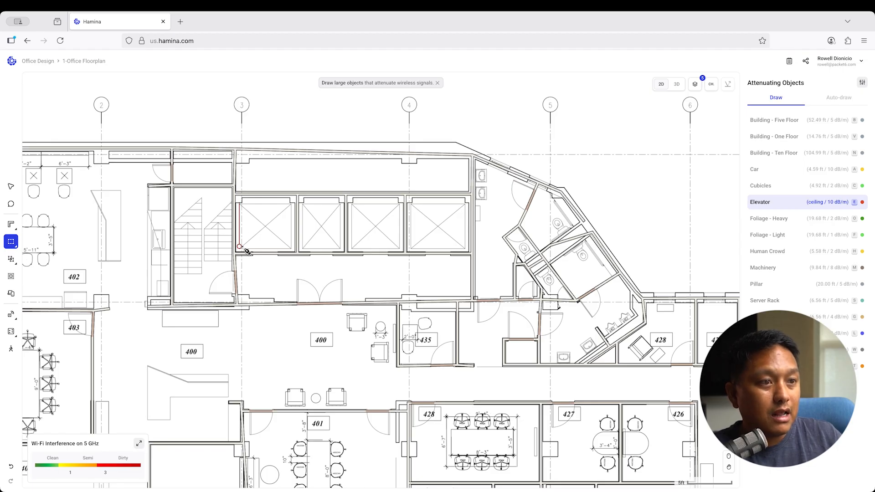
left_click(241, 250)
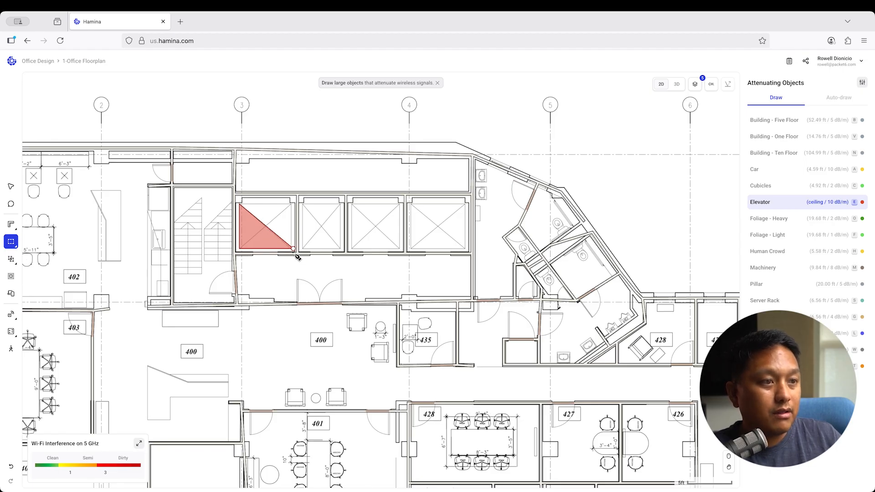
left_click(292, 250)
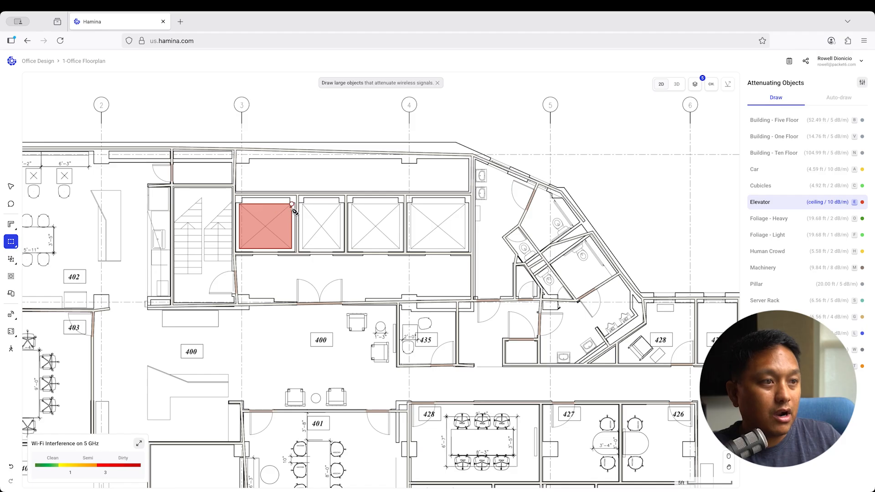
left_click(292, 205)
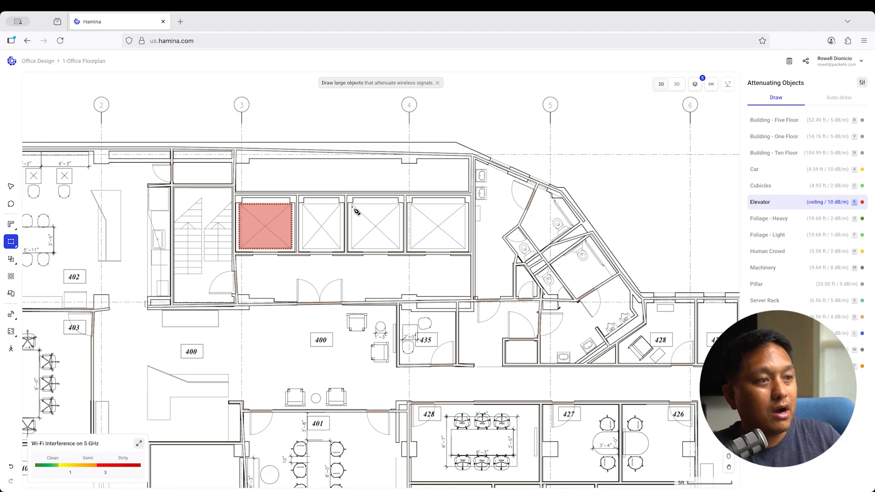
Step: Draw Elevator attenuating objects over the third and fourth shafts of the elevator row
left_click(352, 249)
left_click(398, 250)
left_click(399, 203)
left_click(412, 204)
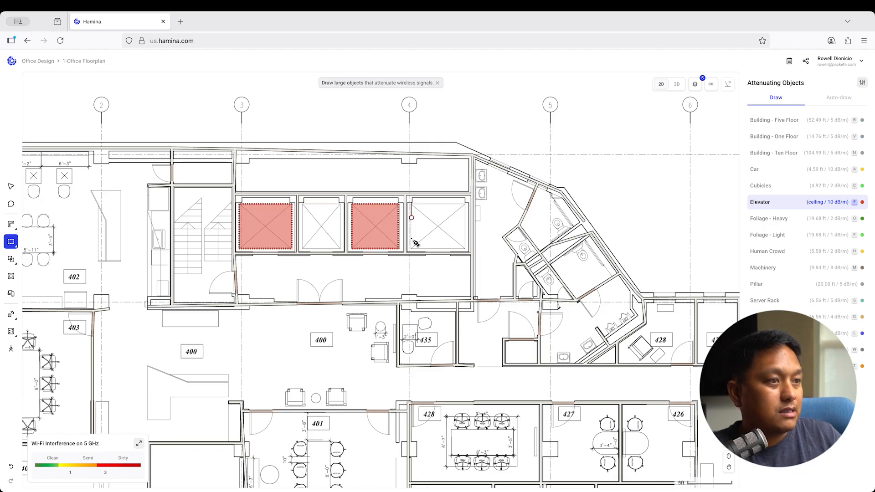
left_click(411, 249)
left_click(465, 250)
left_click(465, 206)
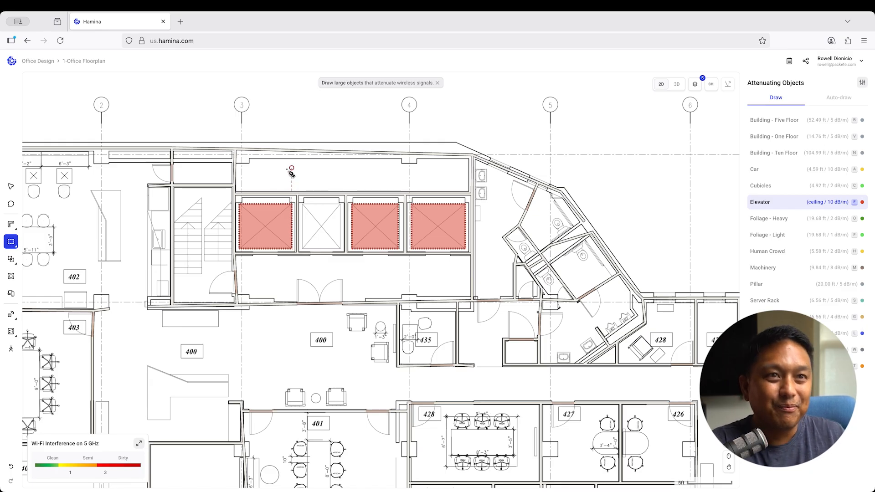
Step: Stop drawing attenuating objects and examine the whole floor plan with its walls, doors, note and attenuating objects
left_click(12, 188)
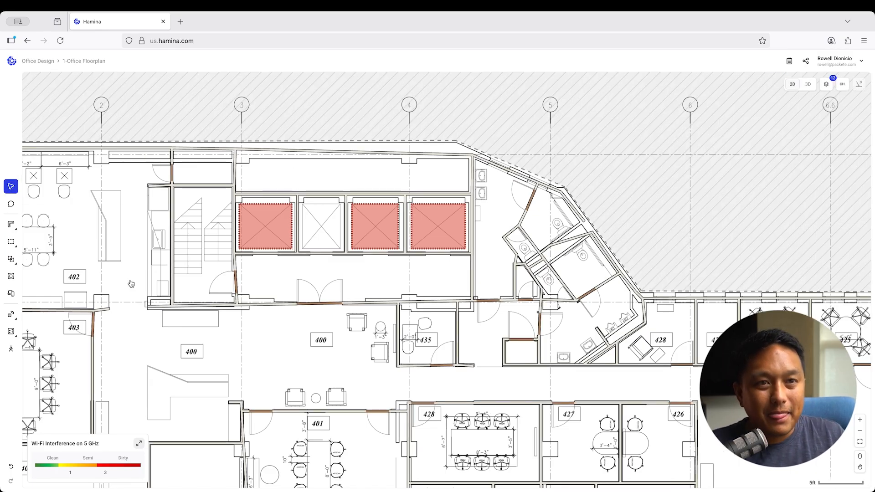
scroll(211, 348, "down", 5)
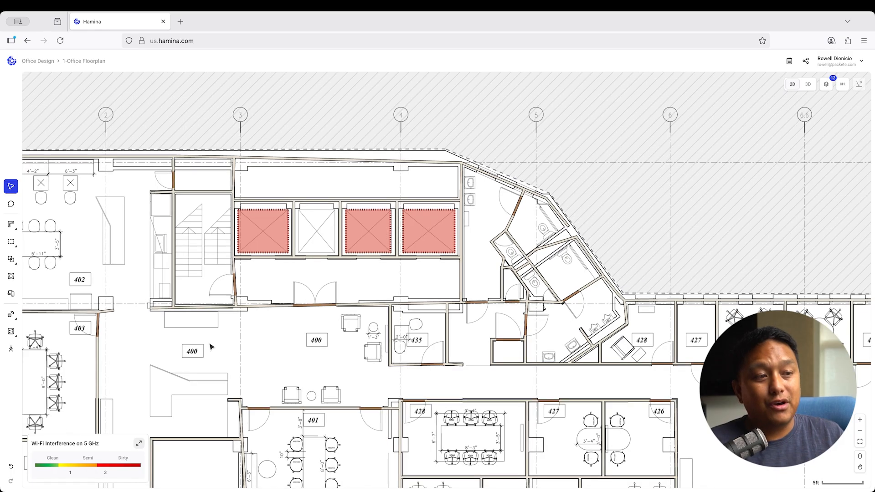
scroll(211, 347, "down", 5)
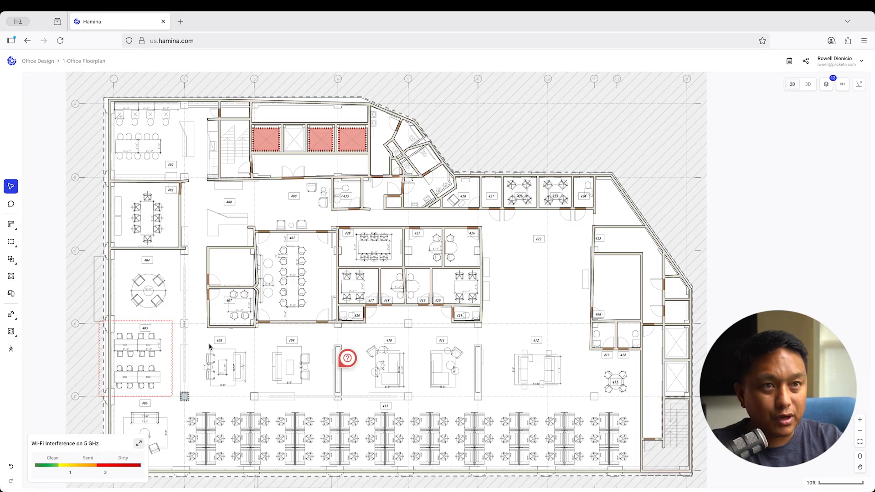
scroll(307, 367, "down", 3)
scroll(306, 367, "up", 5)
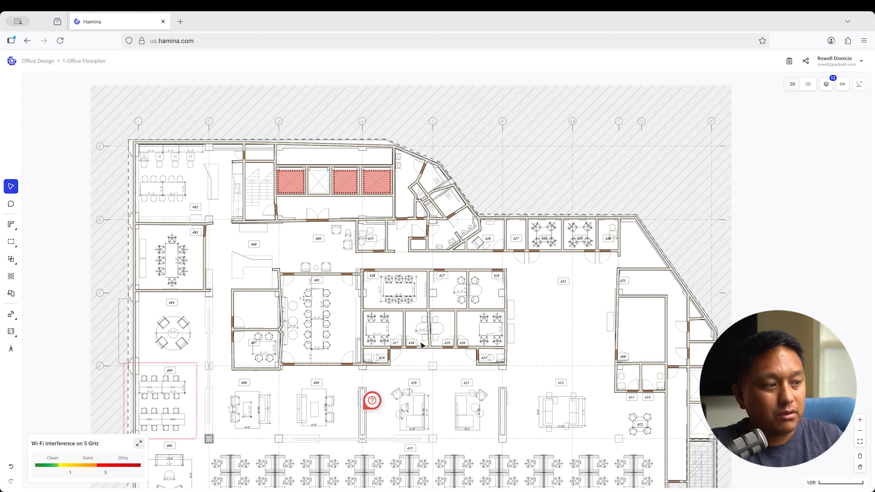
scroll(422, 346, "down", 5)
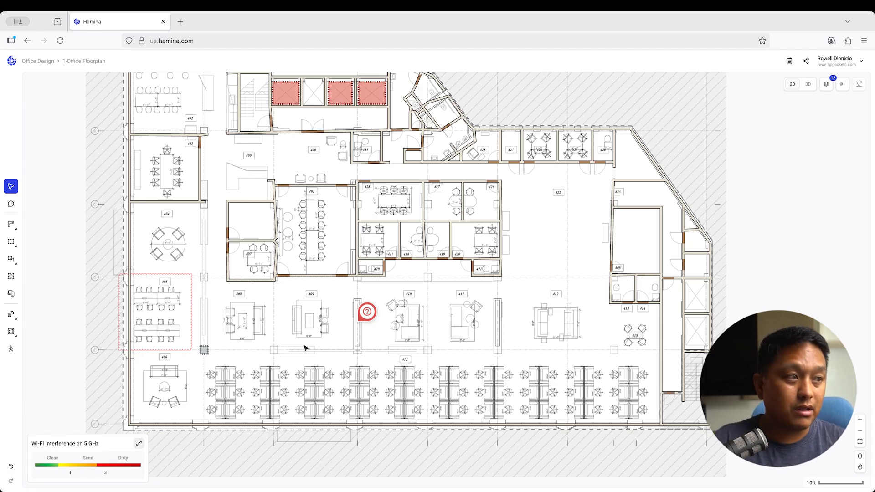
scroll(463, 283, "up", 2)
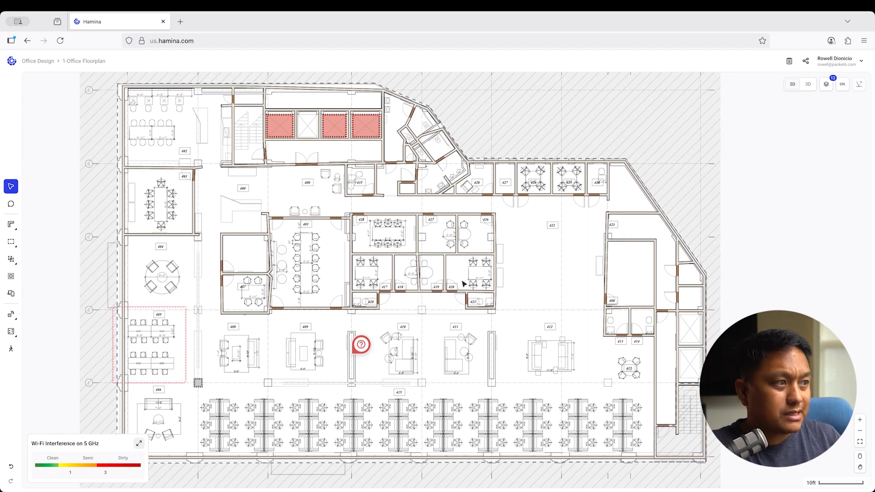
scroll(463, 284, "left", 3)
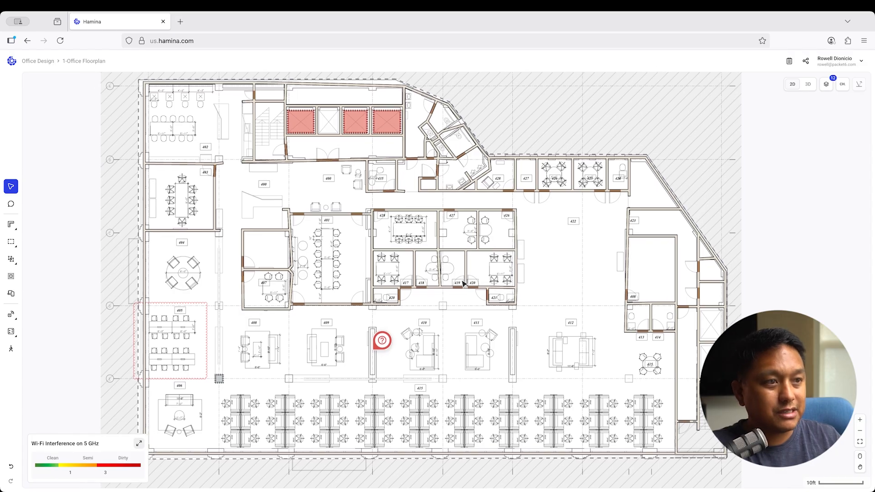
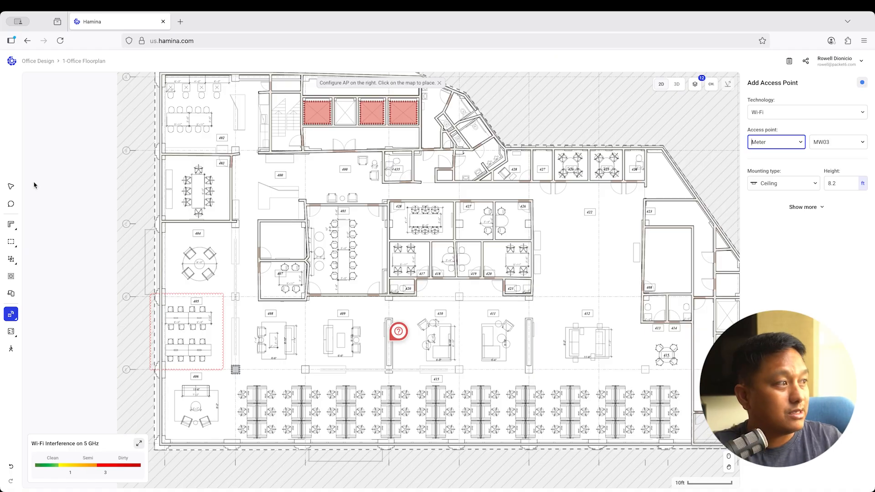
Step: Choose the Meter MW08 access point model and place one at the center of the table in room 401
left_click(821, 143)
mouse_move(815, 204)
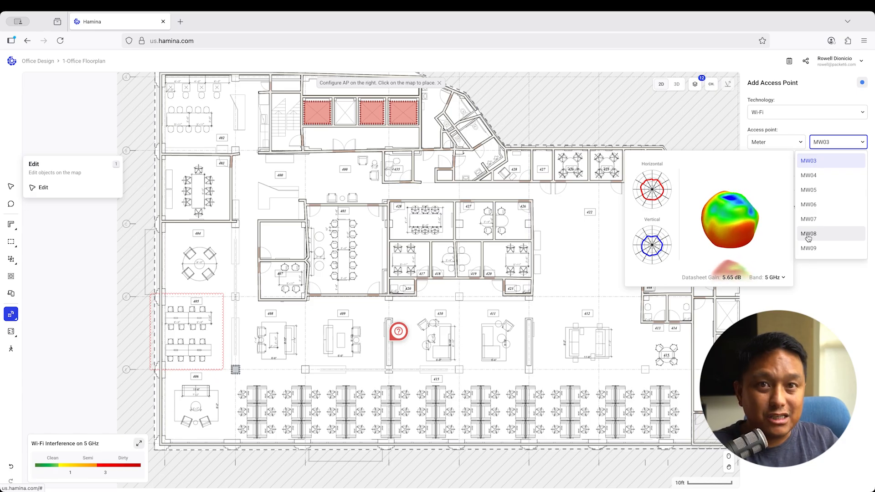
left_click(808, 234)
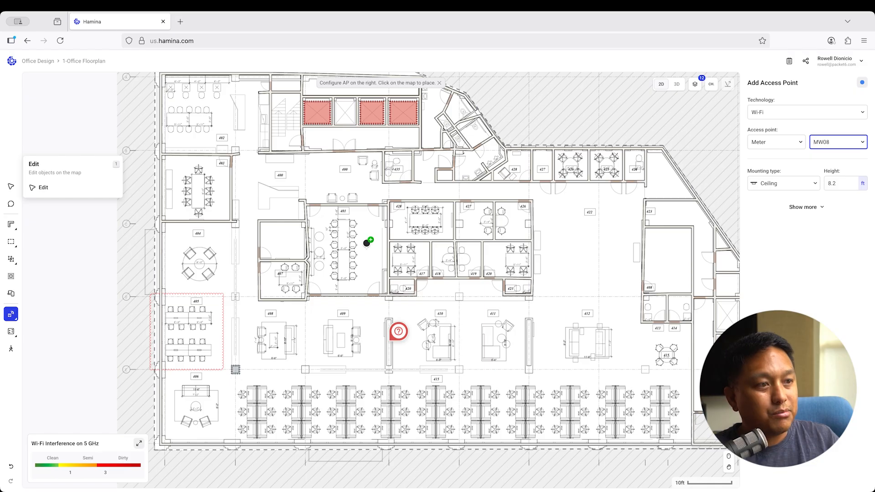
scroll(352, 241, "up", 5)
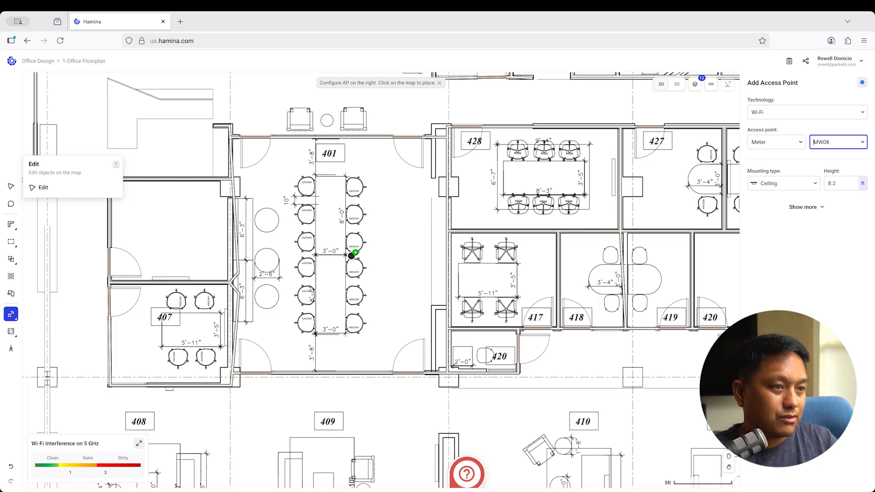
left_click(330, 251)
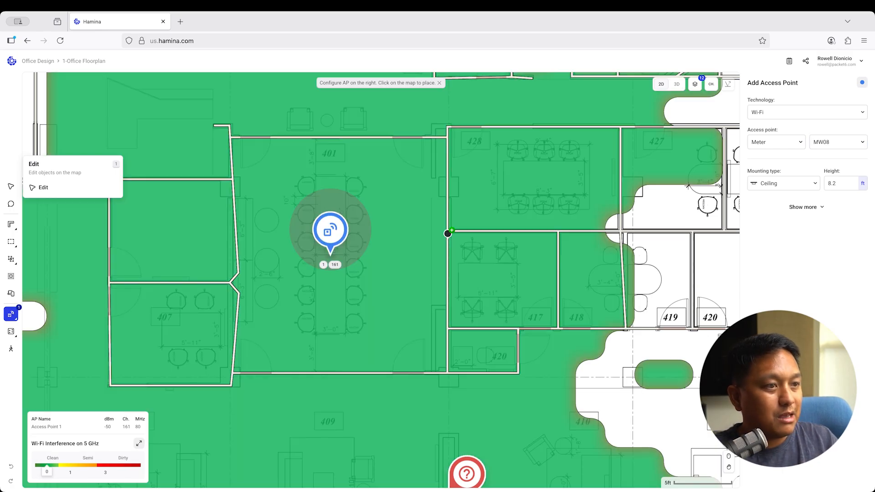
Step: Set the 5 GHz transmit power of the access point in room 401 to 8 dBm
scroll(449, 244, "down", 3)
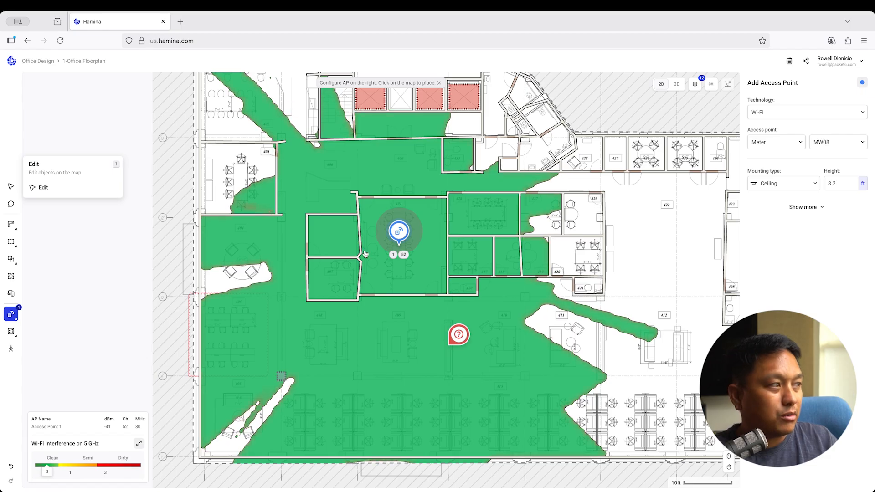
left_click(397, 233)
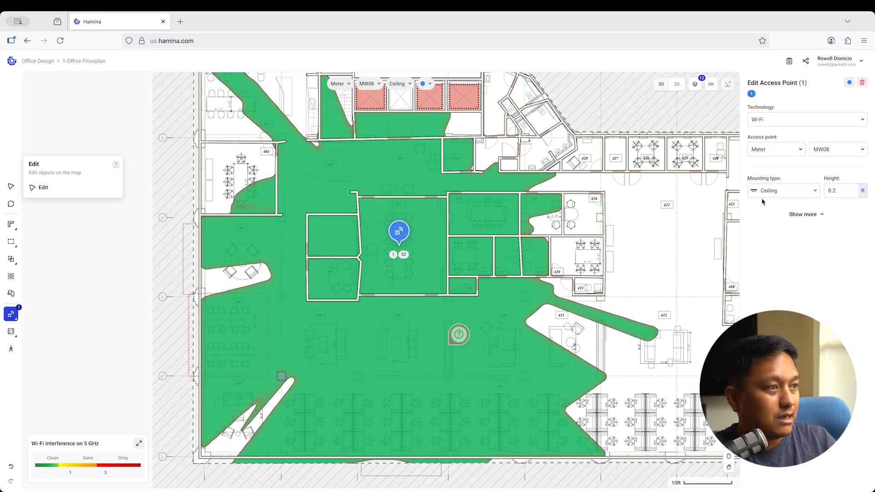
left_click(803, 215)
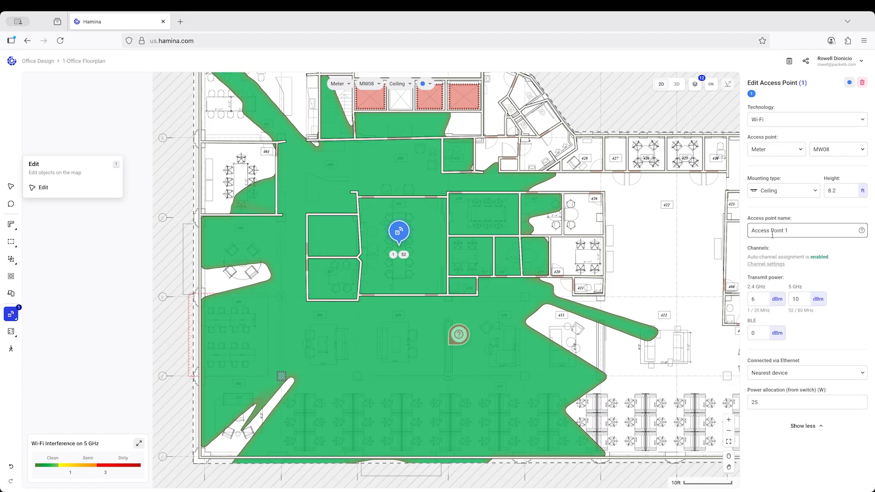
left_click(800, 299)
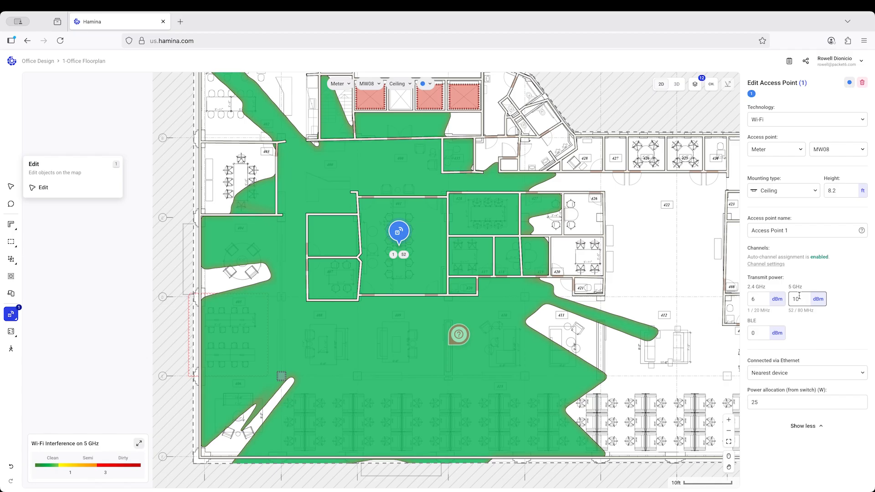
double_click(803, 297)
key("Return")
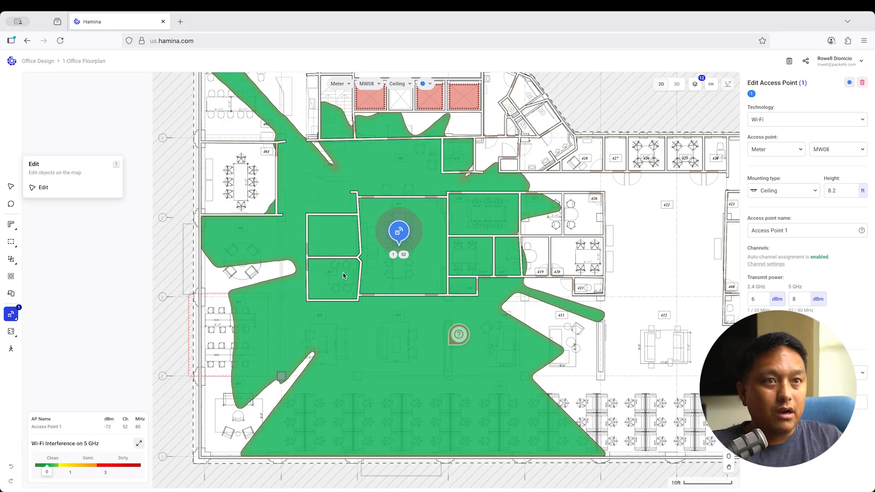
Step: Switch the 5 GHz Wi-Fi heatmap from Interference to Coverage and collapse its settings
scroll(360, 267, "down", 3)
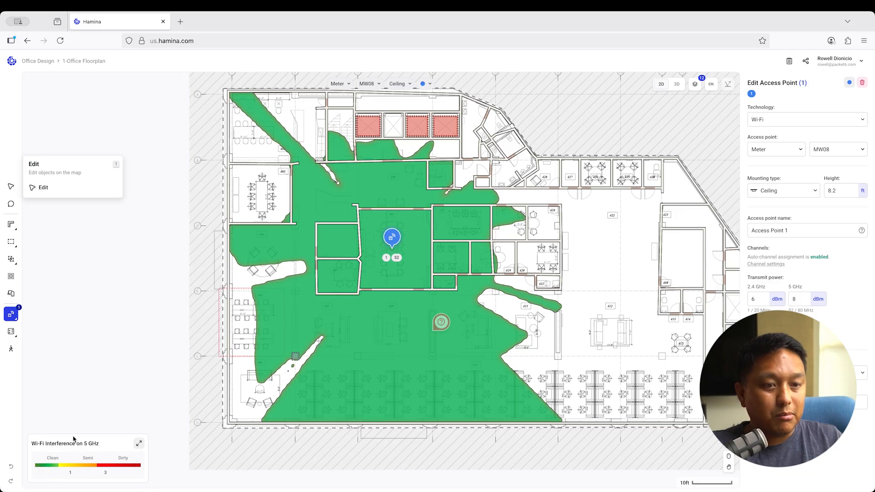
left_click(68, 449)
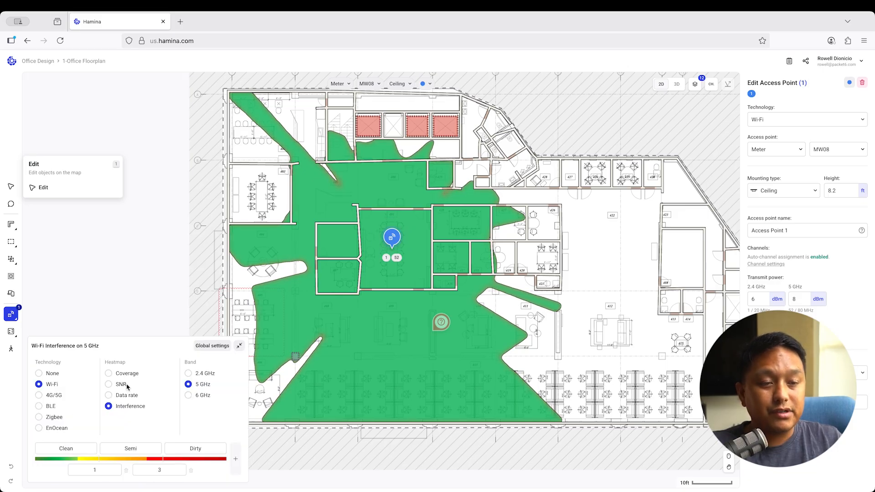
left_click(109, 374)
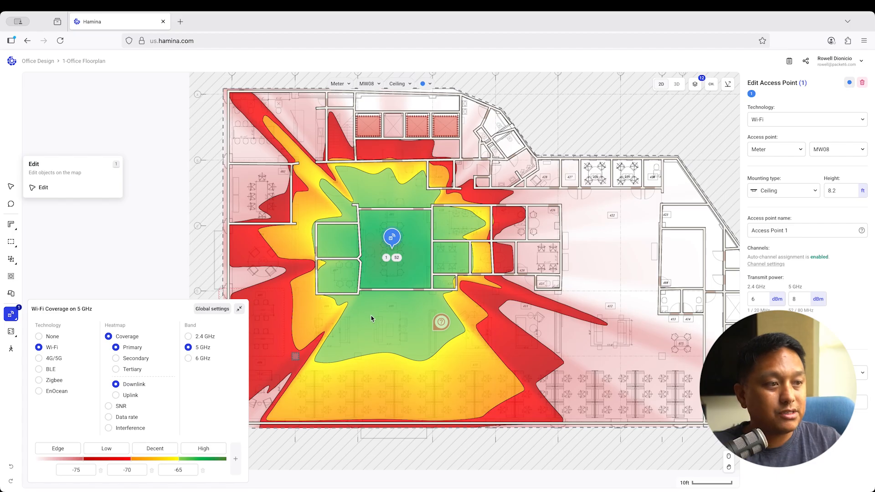
left_click(240, 309)
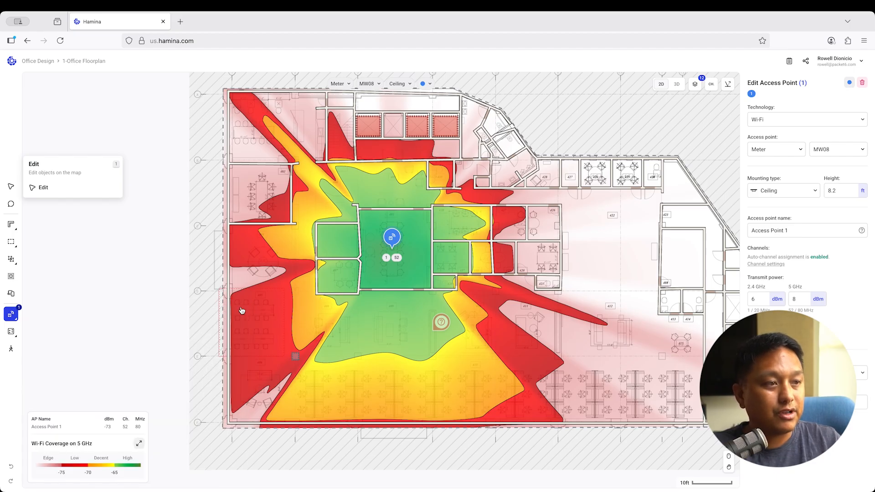
Step: Lower the opacity to 38% in the global heatmap settings and deselect the access point
left_click_drag(456, 268, 399, 275)
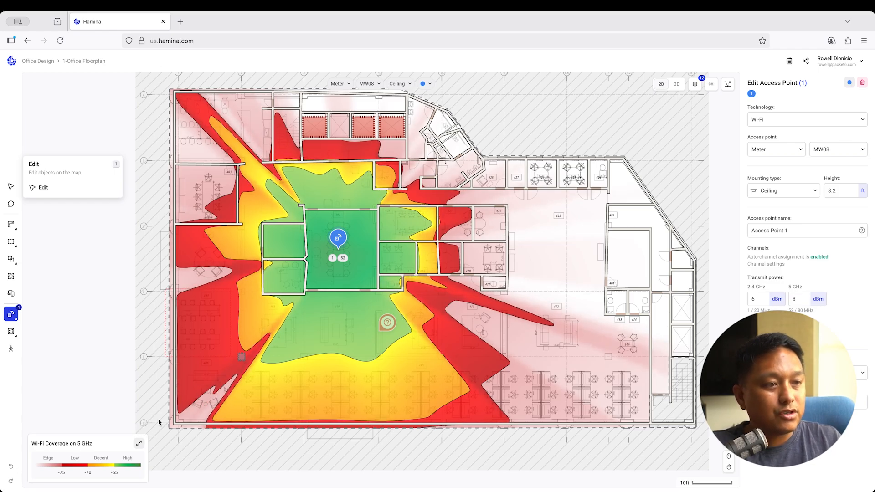
left_click(139, 442)
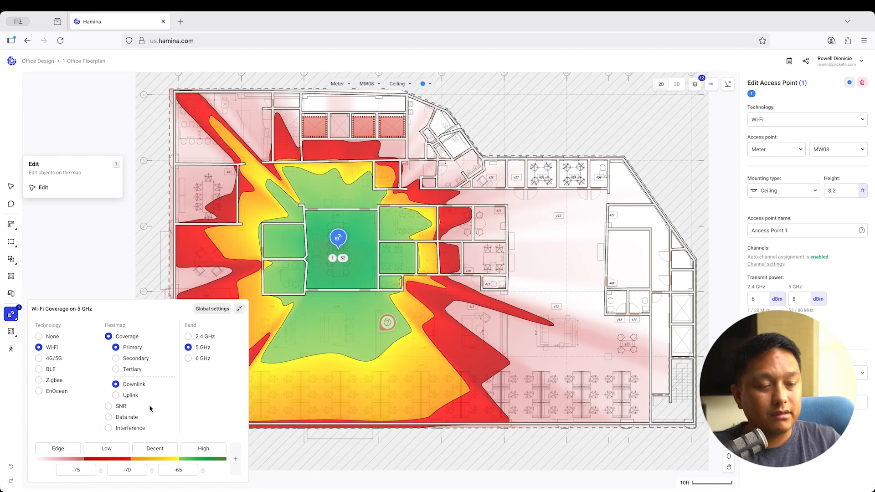
left_click(218, 310)
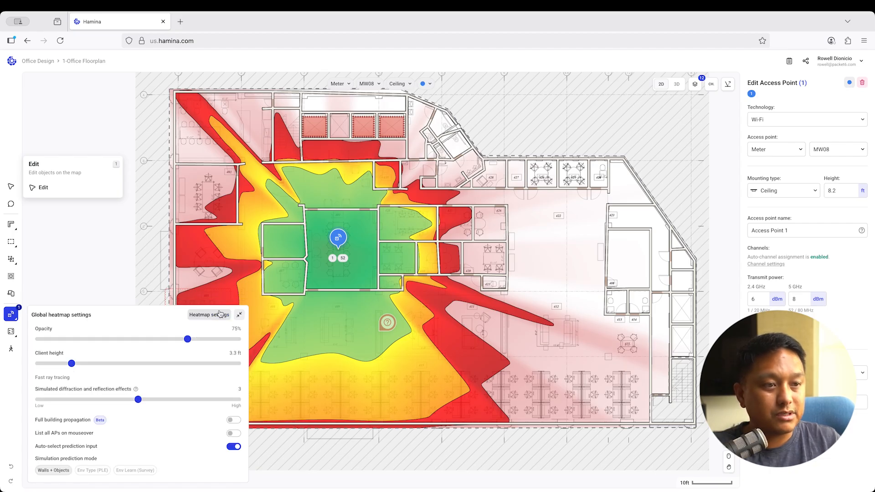
left_click_drag(187, 339, 114, 339)
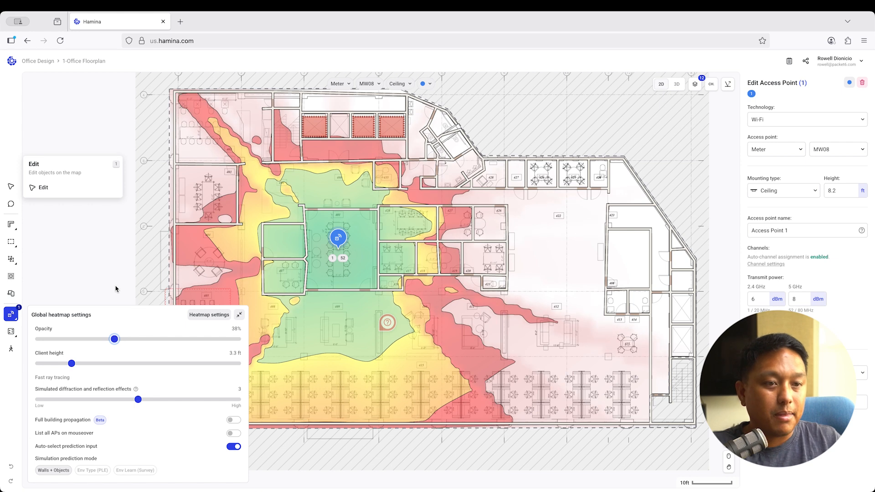
left_click(142, 252)
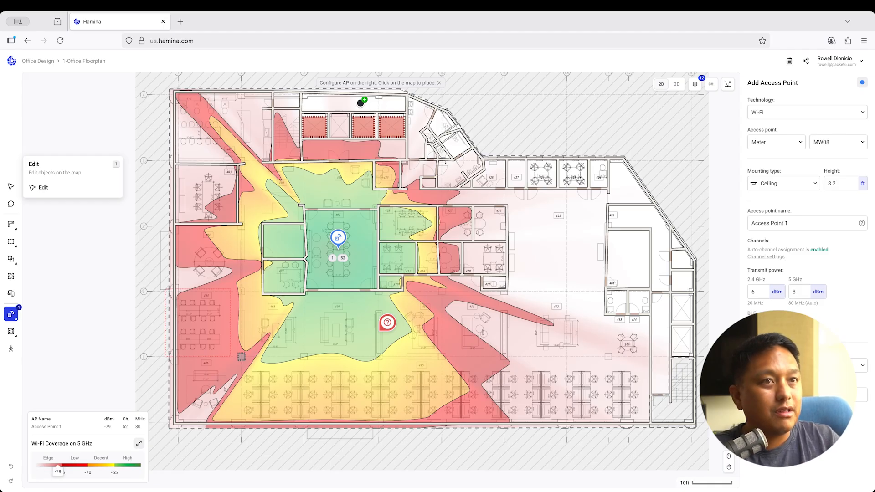
Step: Place a second MW08 access point in the long room behind the elevator row and select it to isolate its coverage
scroll(346, 104, "up", 1)
scroll(347, 105, "up", 3)
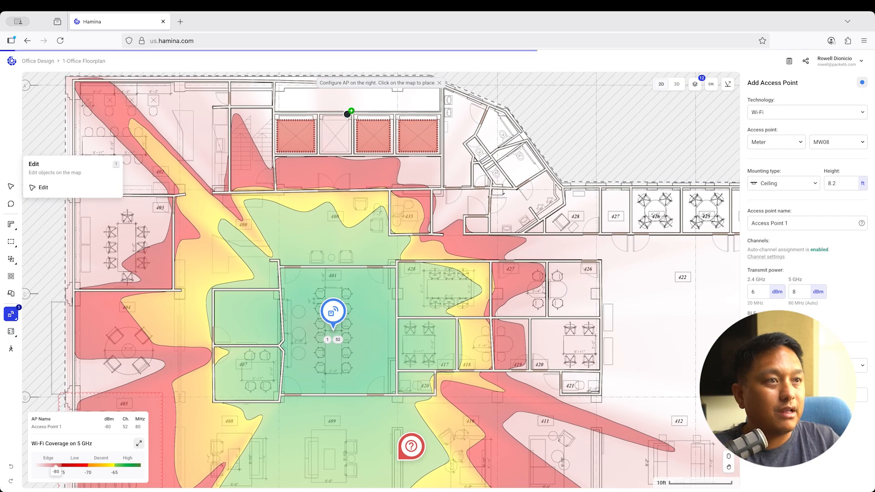
left_click(339, 121)
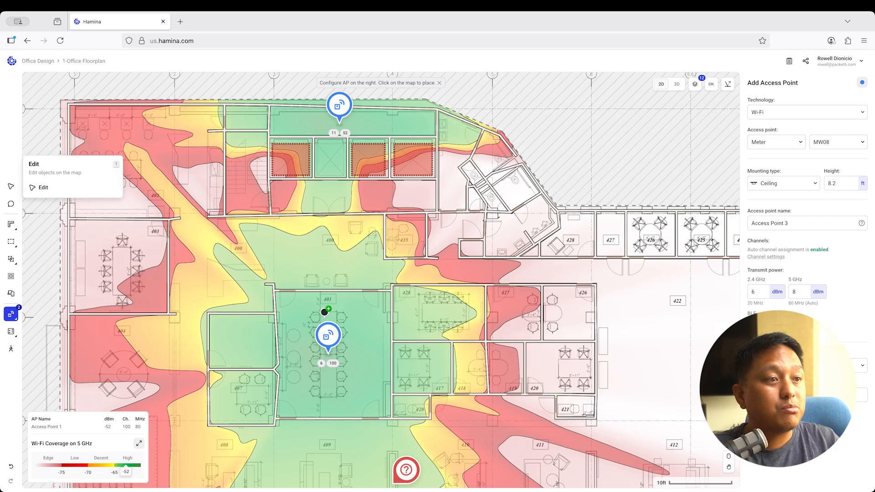
left_click(338, 117)
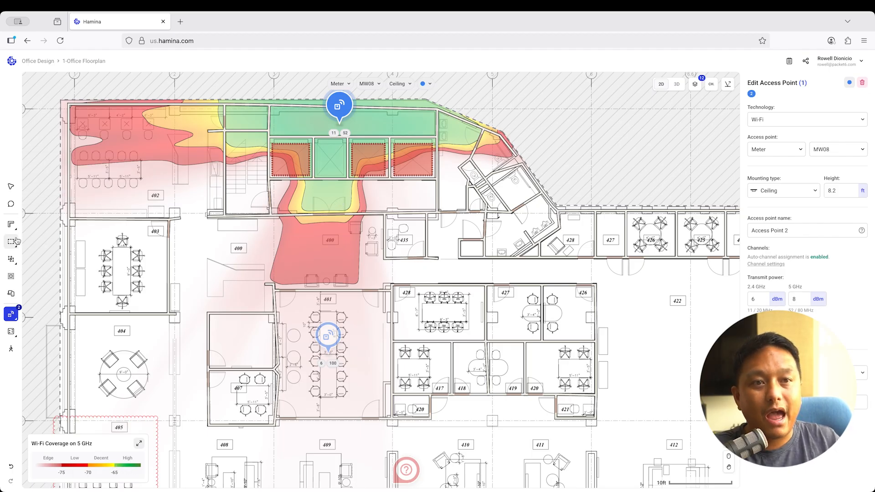
Step: Draw a rectangular Elevator attenuating object over the second shaft from the west in the elevator row
mouse_move(16, 241)
left_click(43, 256)
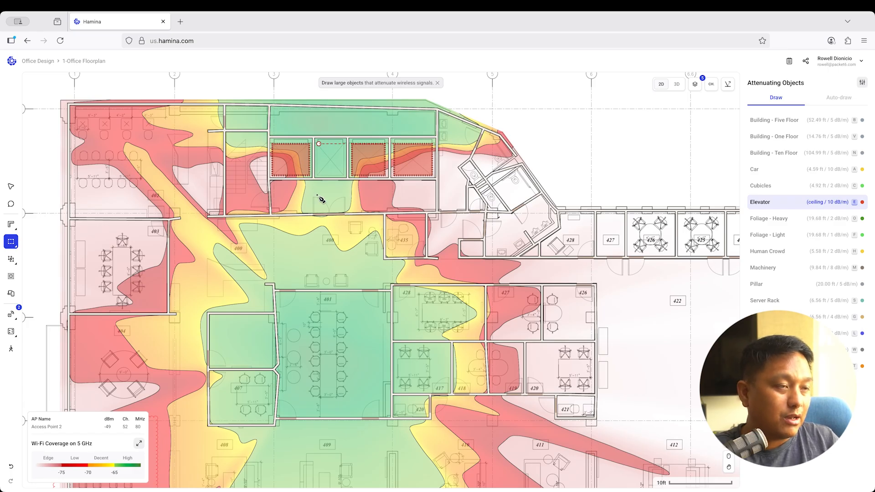
scroll(321, 199, "up", 5)
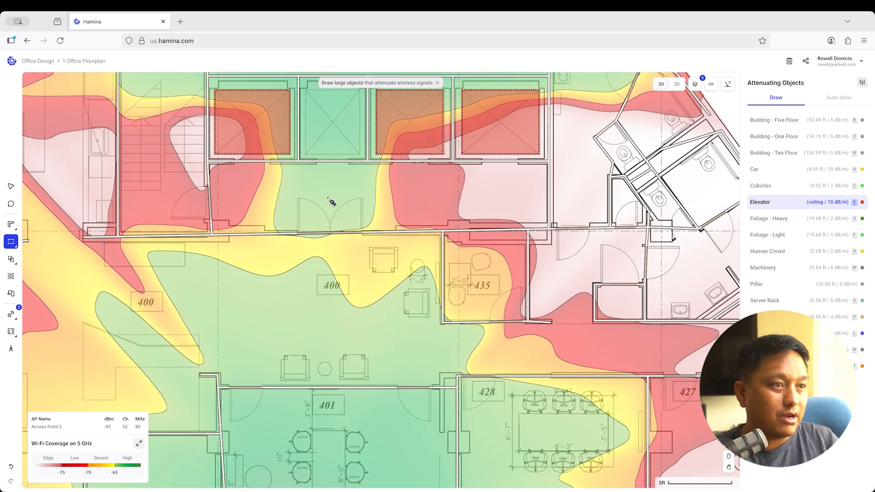
scroll(332, 202, "up", 3)
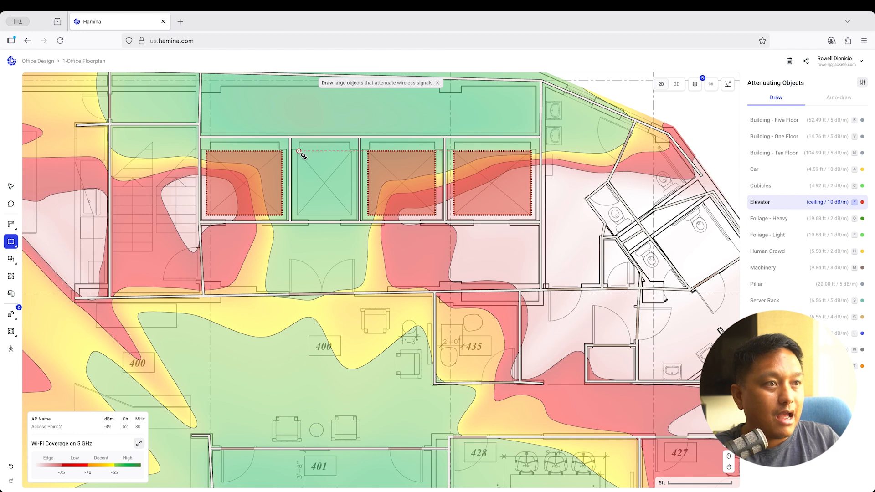
left_click_drag(299, 151, 298, 219)
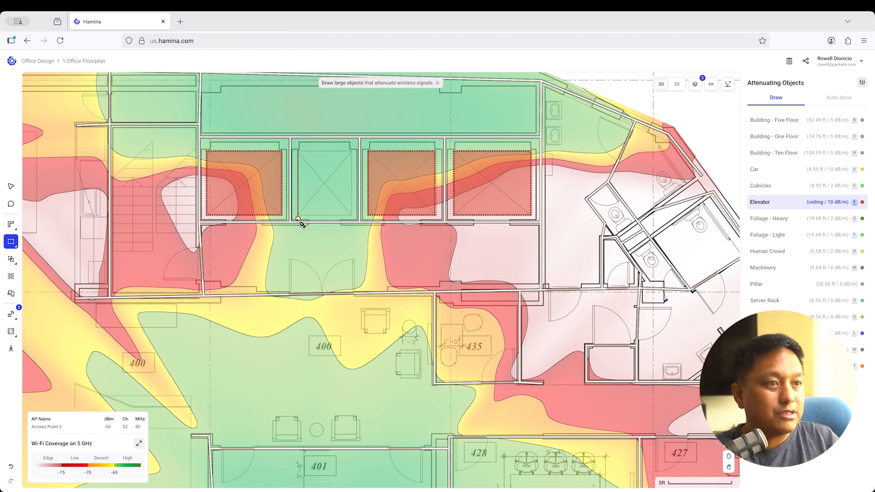
left_click(299, 215)
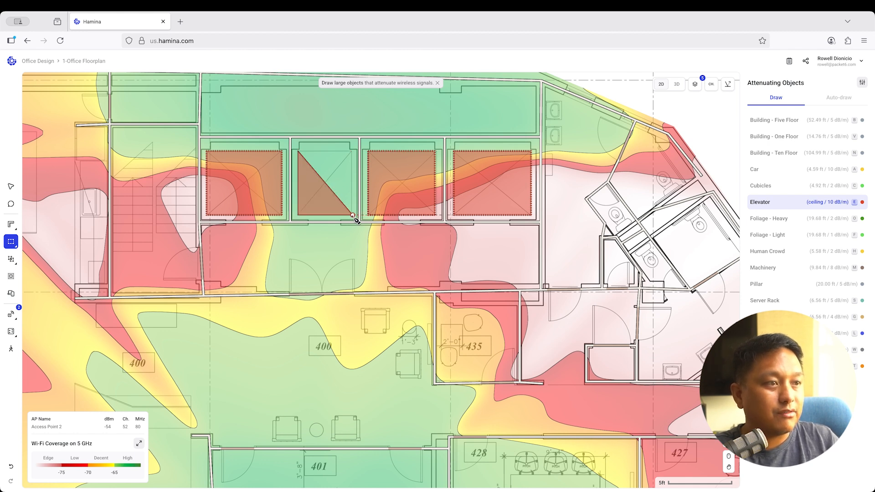
left_click(351, 214)
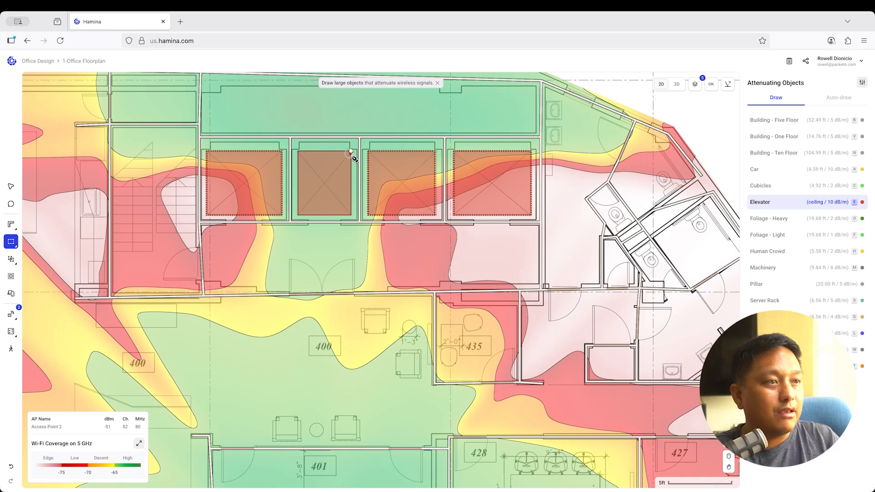
double_click(353, 157)
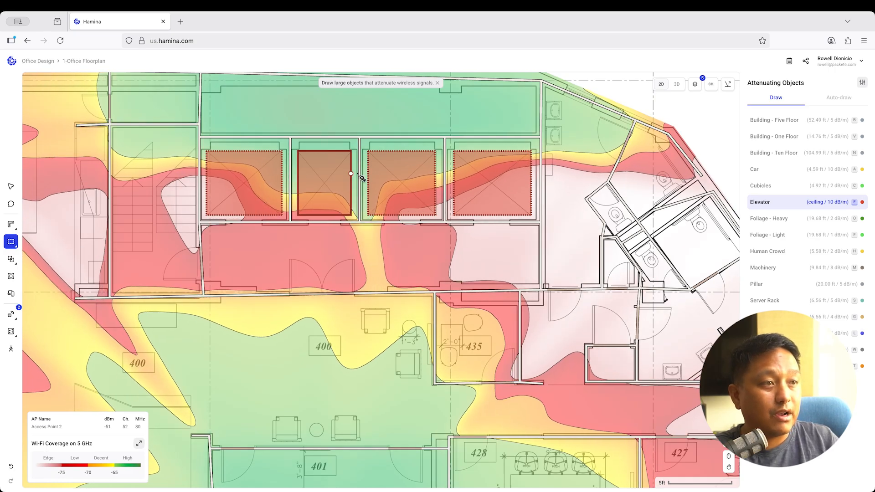
left_click(11, 187)
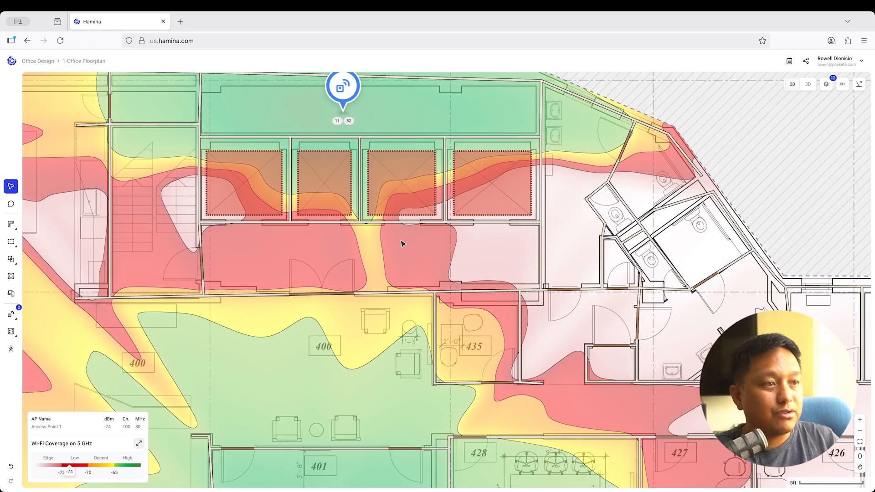
Step: Examine the 5 GHz coverage around the elevator row, the lobby in front of it and room 401
scroll(348, 371, "down", 3)
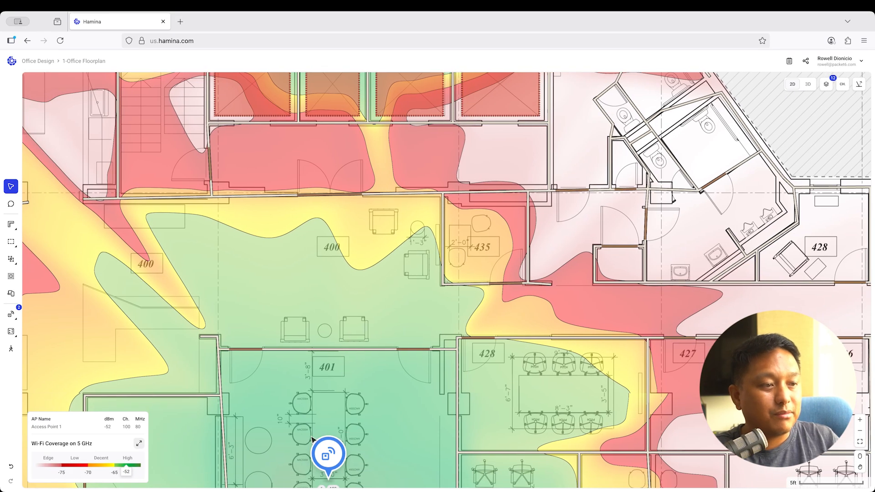
scroll(331, 179, "up", 3)
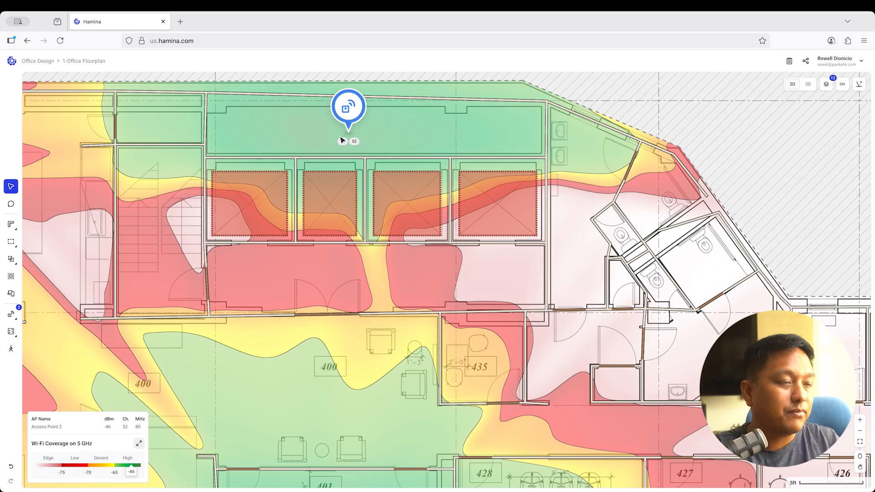
scroll(296, 232, "down", 3)
scroll(296, 233, "down", 5)
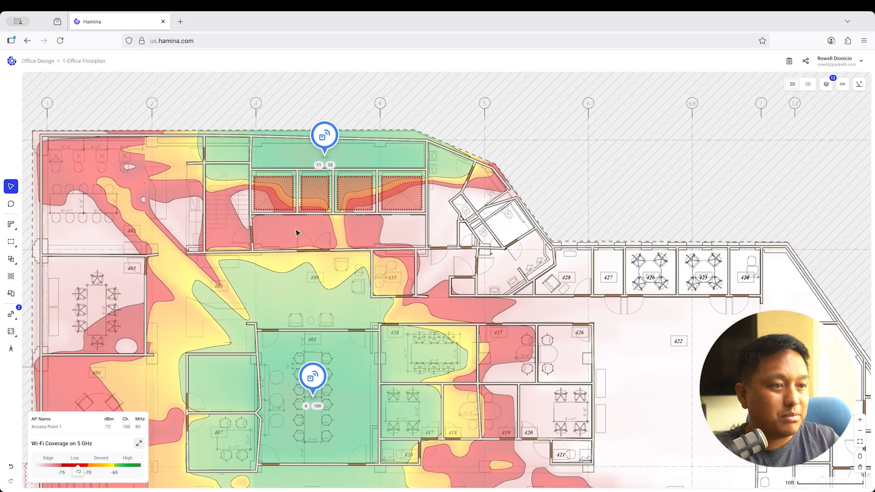
scroll(257, 248, "down", 3)
scroll(257, 248, "left", 2)
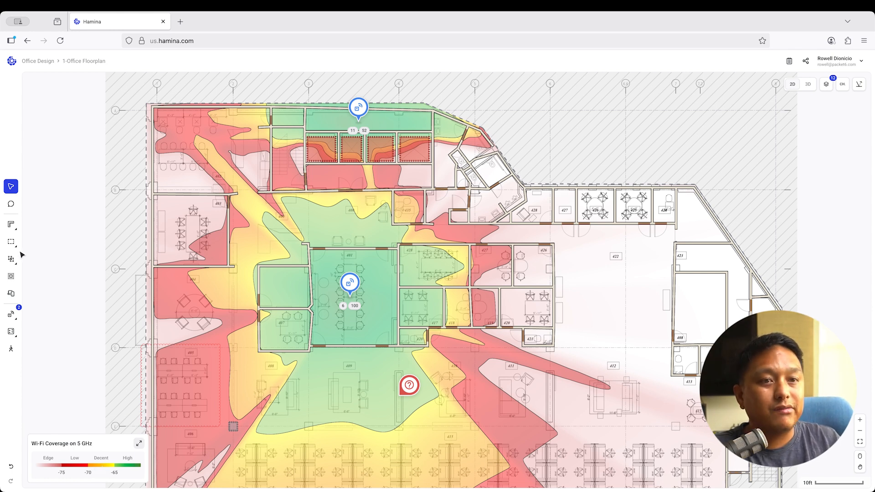
left_click(11, 225)
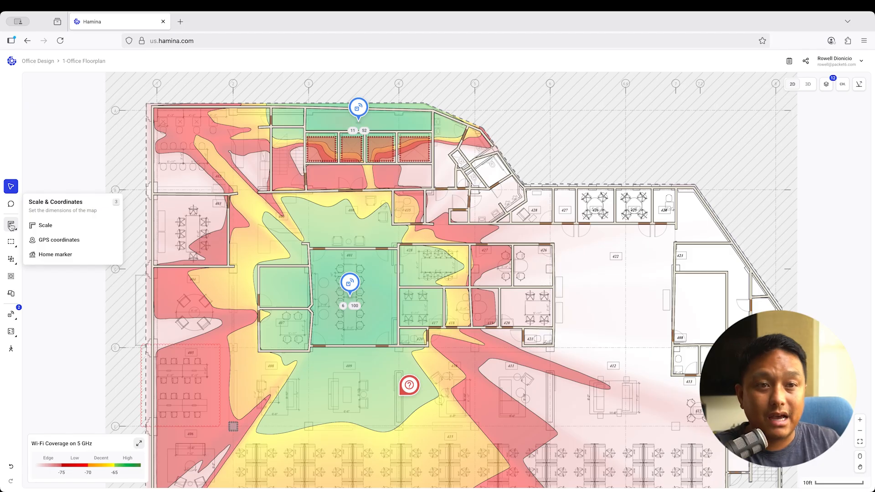
mouse_move(12, 297)
mouse_move(12, 314)
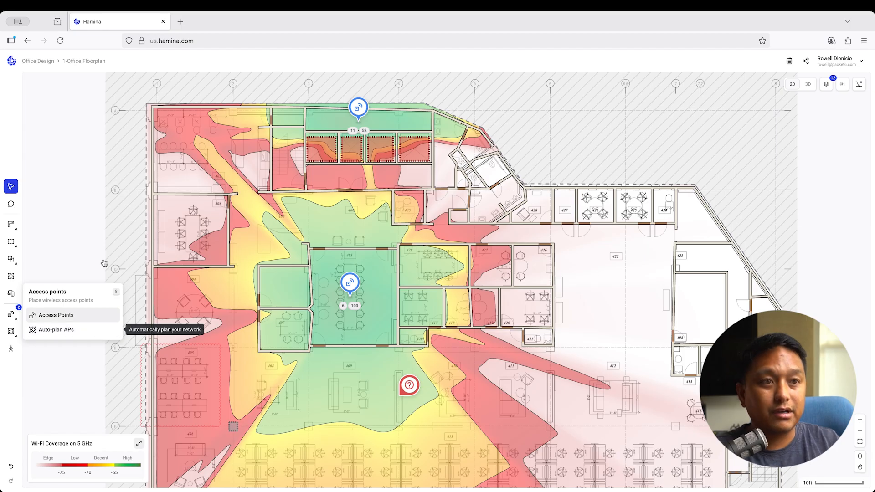
Step: Set up a new capacity zone named Boardroom with 12 iPhone and 12 Macbook Wi-Fi devices
mouse_move(230, 103)
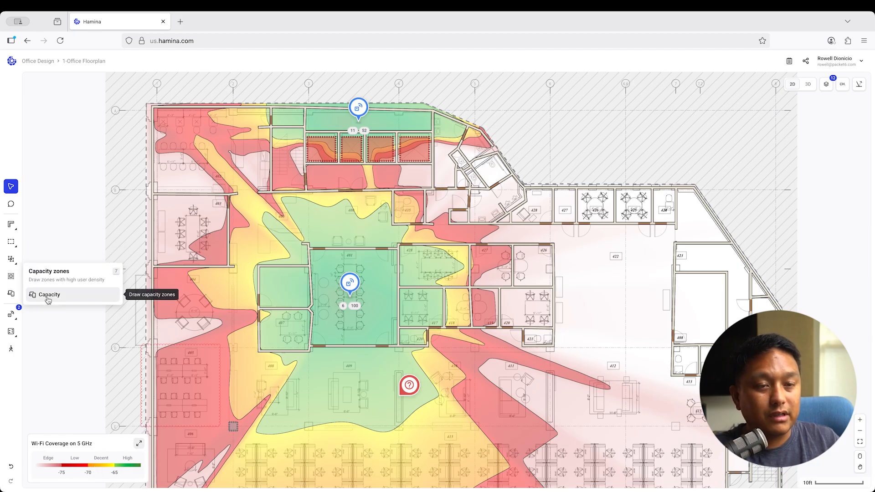
left_click(39, 296)
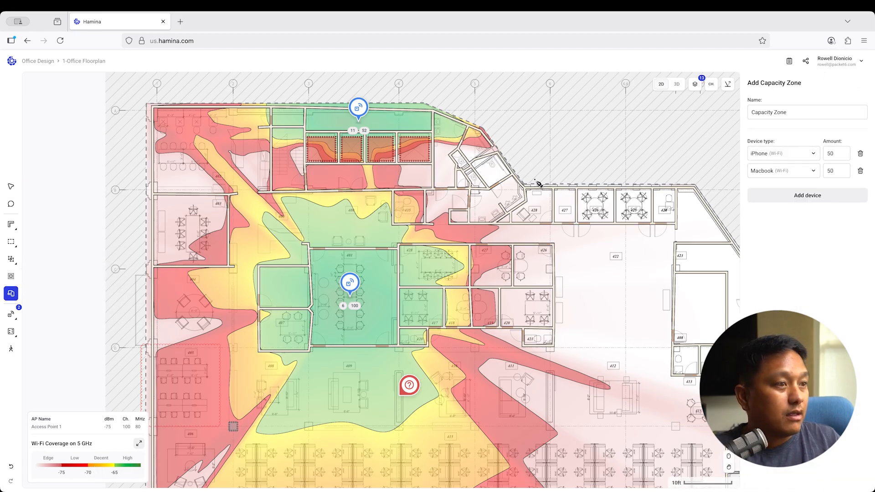
triple_click(765, 112)
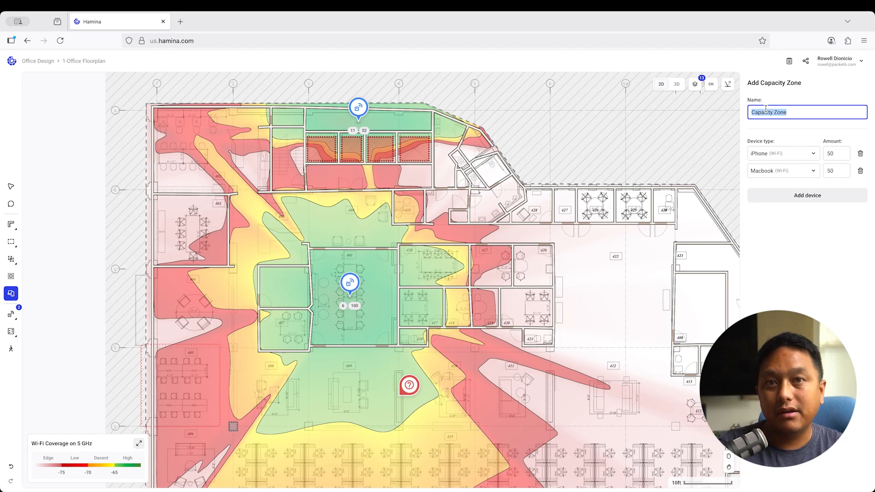
type("Boardroom")
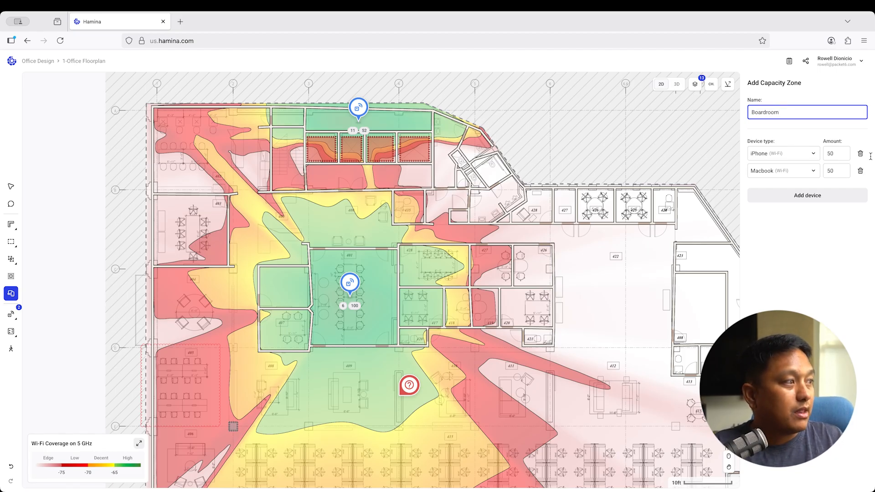
left_click(837, 157)
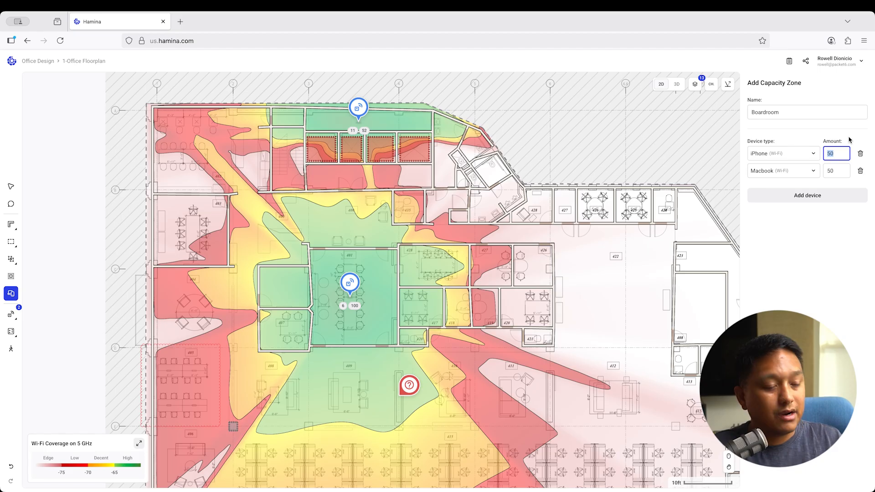
key("Tab")
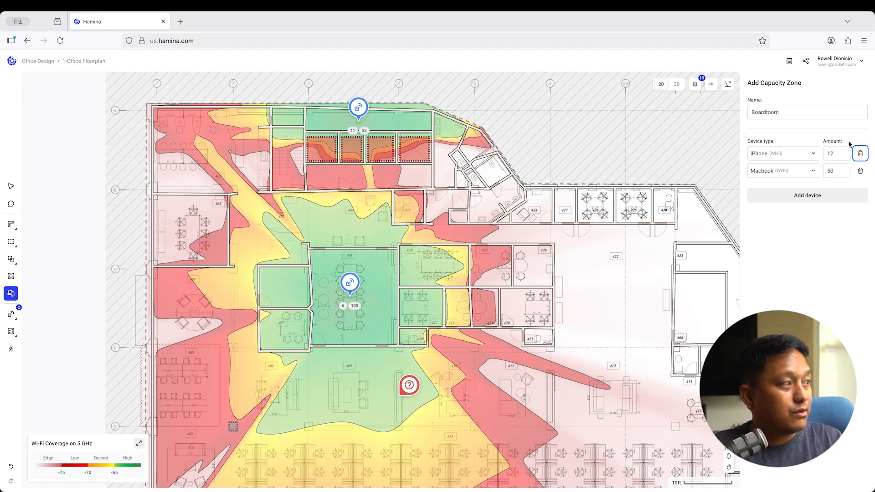
double_click(841, 169)
key("Tab")
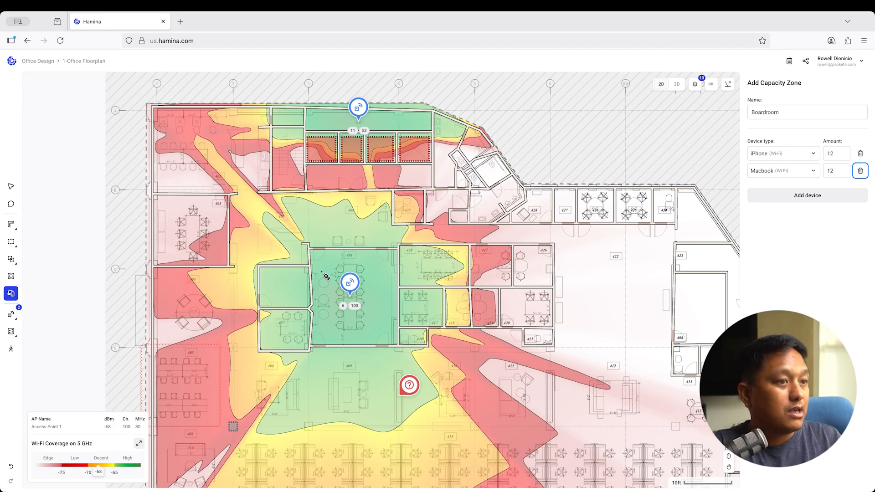
Step: Outline the Boardroom capacity zone along the four walls of room 401
scroll(314, 257, "up", 5)
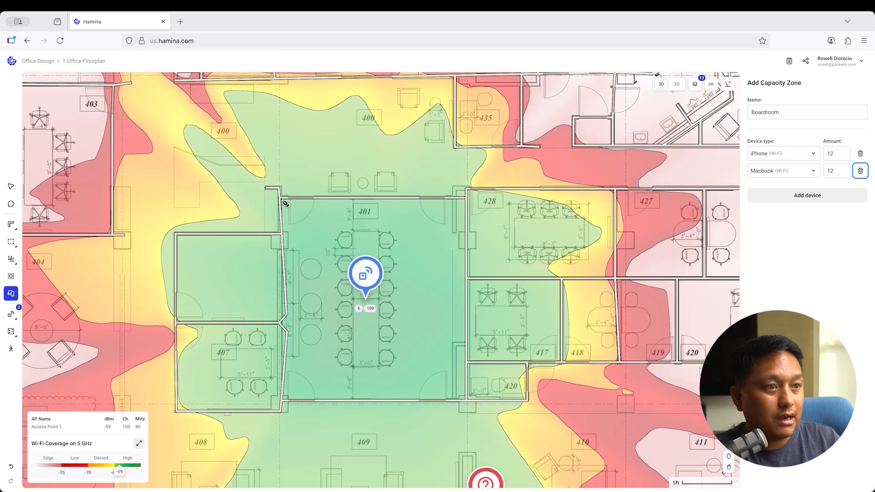
left_click(281, 199)
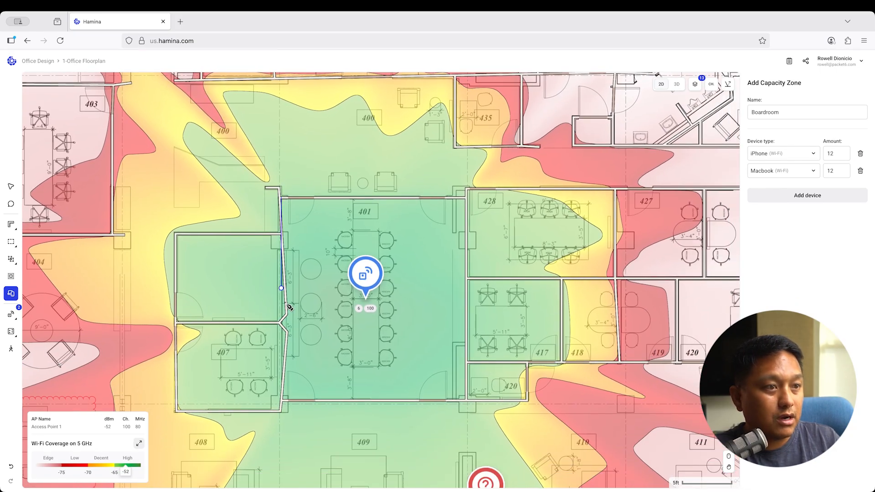
left_click(282, 399)
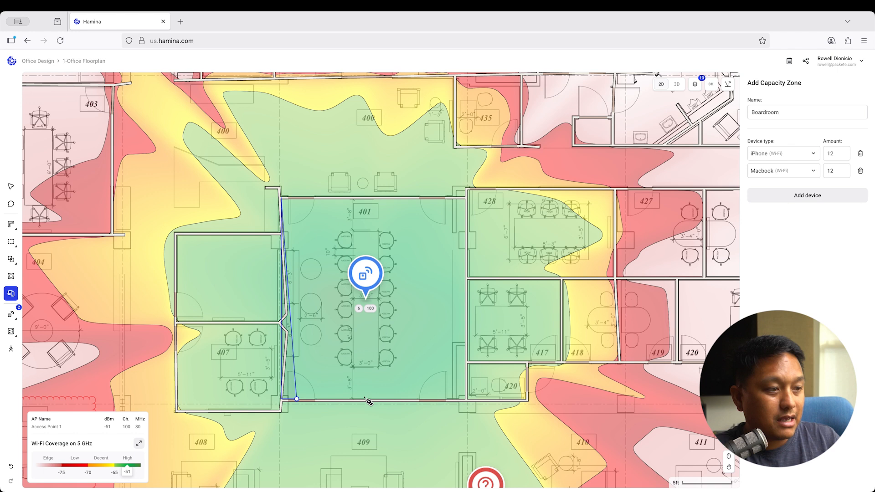
left_click(465, 399)
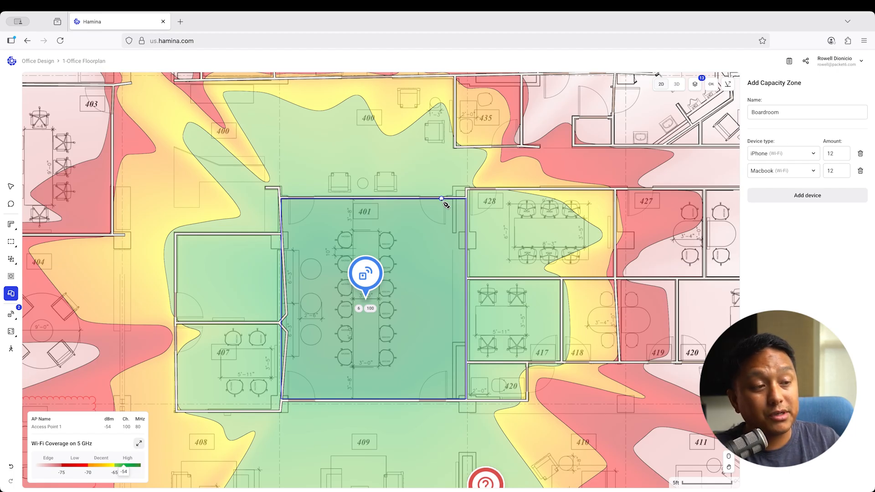
right_click(441, 199)
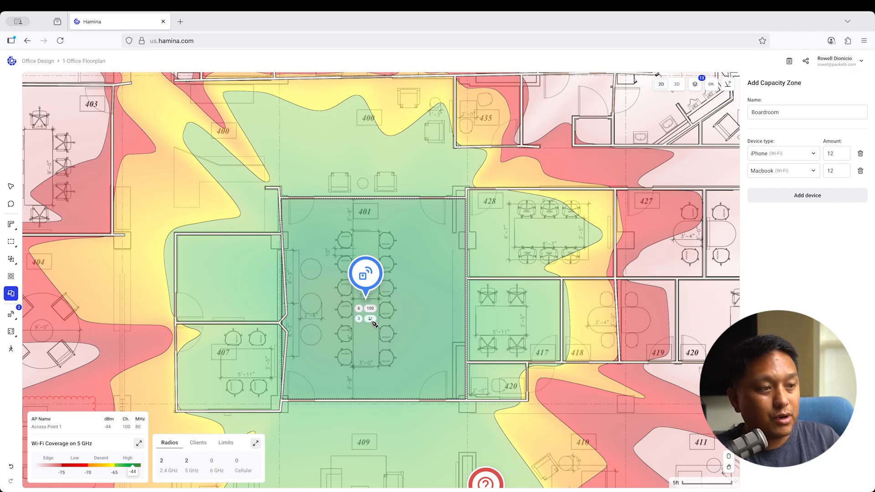
Step: Check the number of clients per frequency band in the capacity summary
scroll(373, 322, "down", 5)
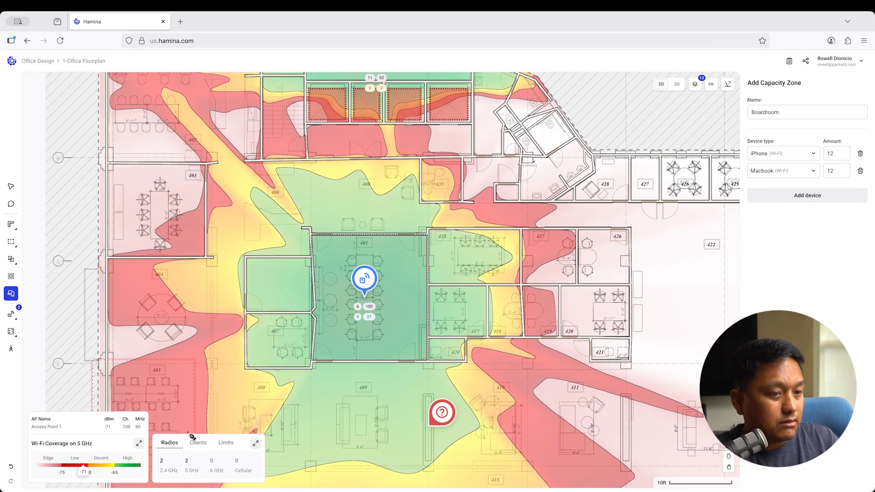
left_click(200, 447)
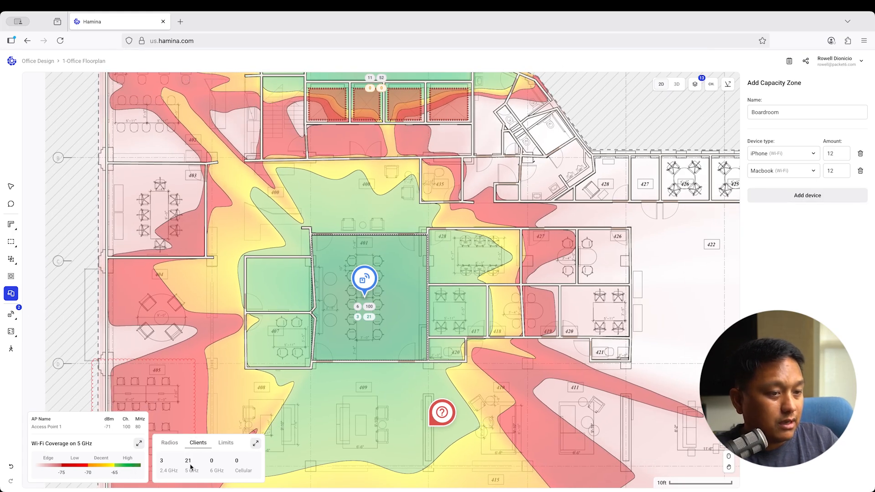
scroll(438, 328, "down", 3)
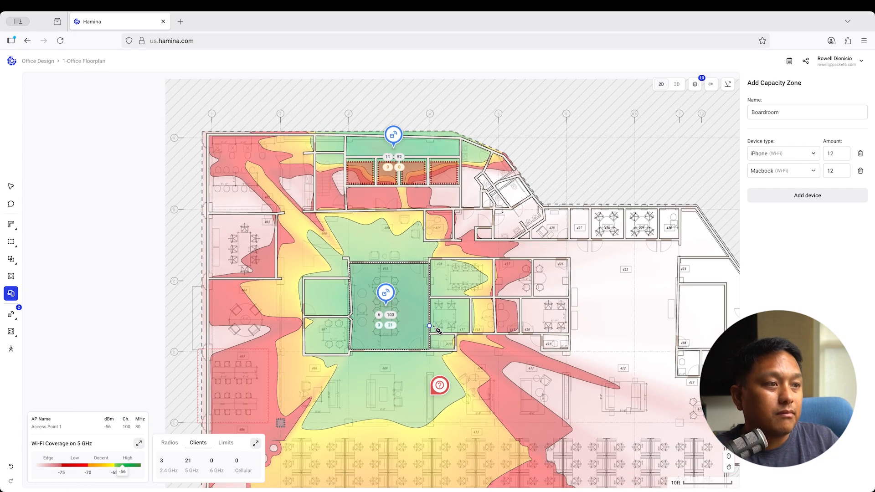
Step: Draw a second capacity zone around the long rows of workstations by the south wall and select it for editing
scroll(369, 319, "down", 3)
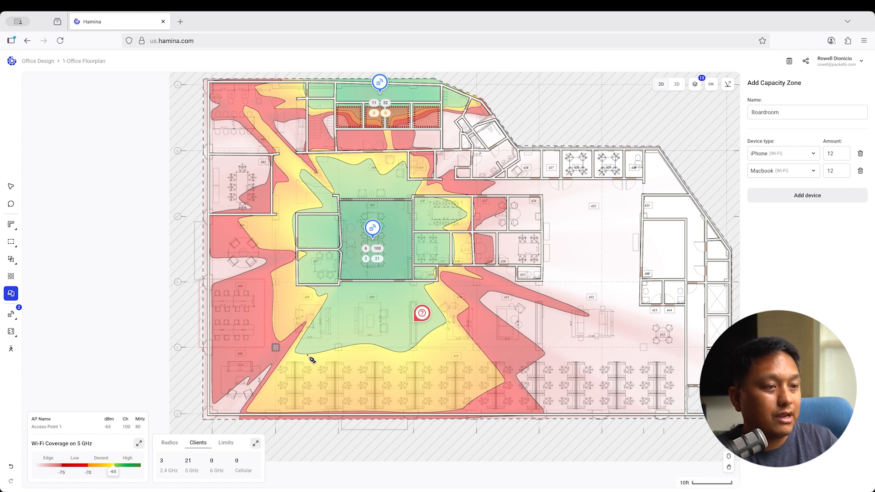
left_click(276, 348)
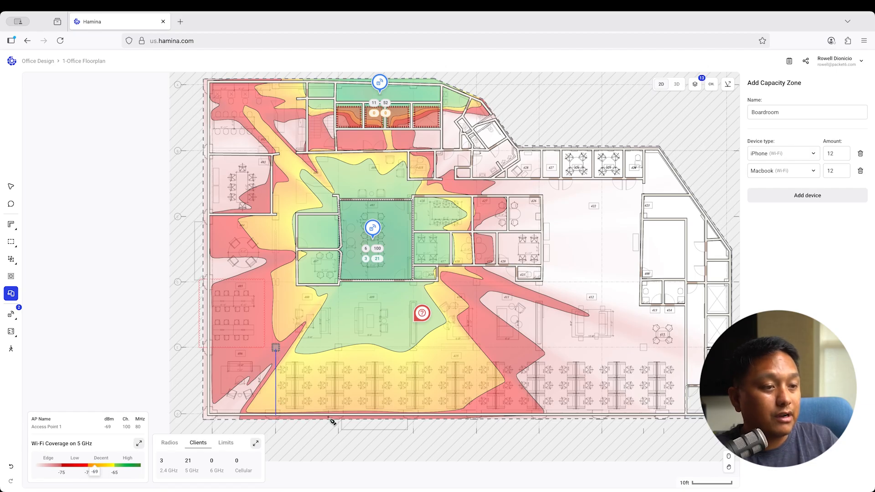
left_click(685, 414)
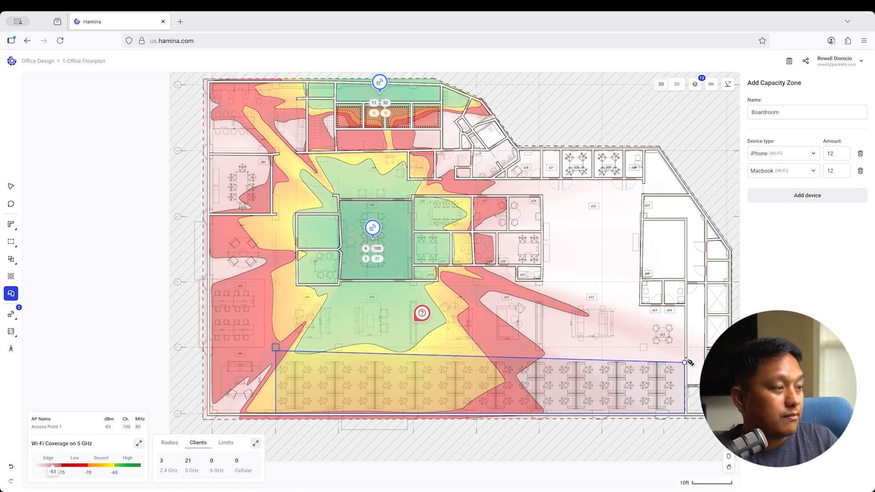
left_click(686, 353)
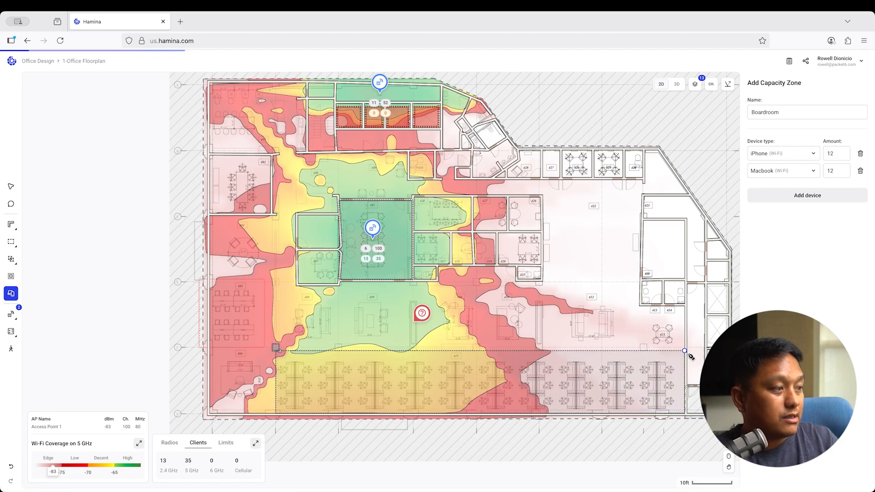
left_click(14, 186)
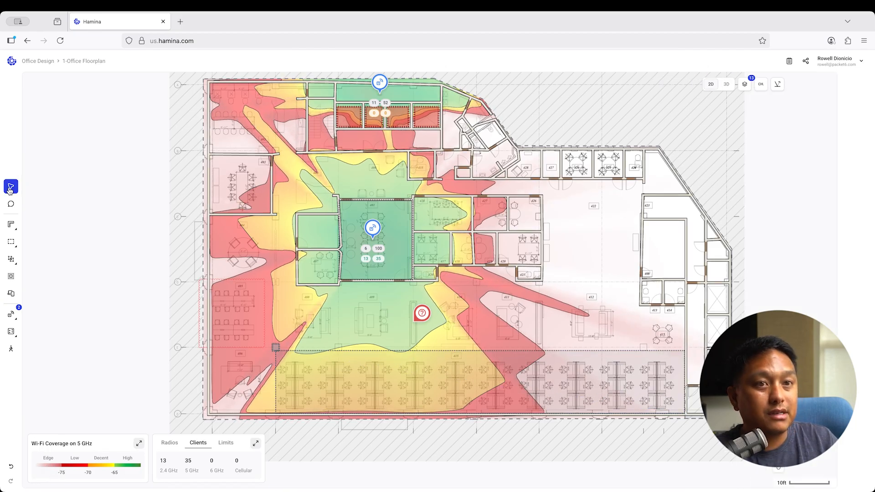
left_click(363, 355)
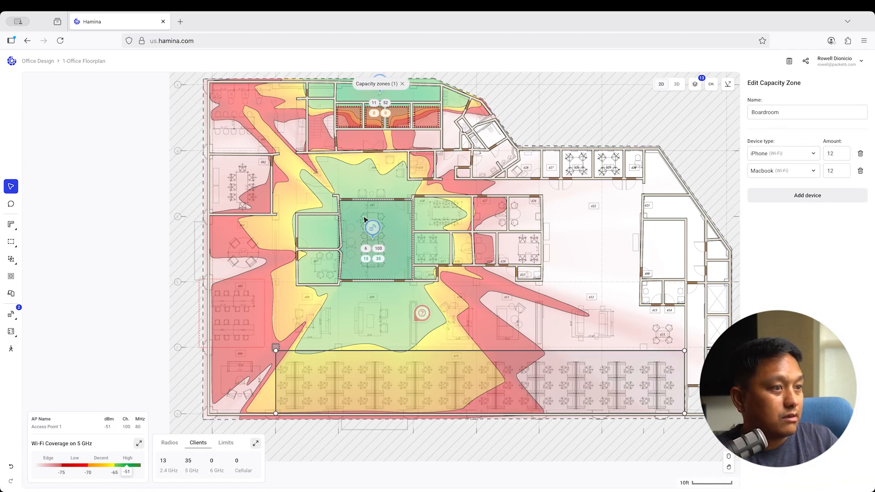
Step: Select the capacity zone around the southern workstation rows and rename it Sales Department
left_click(364, 201)
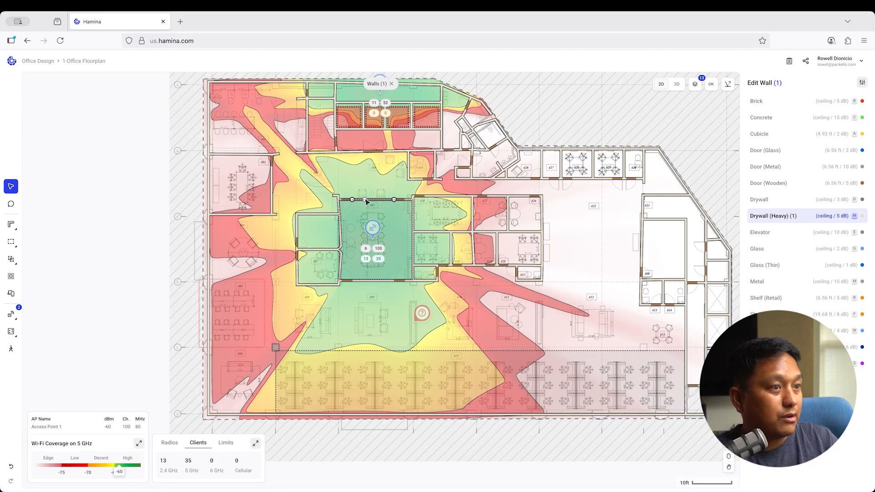
left_click(370, 203)
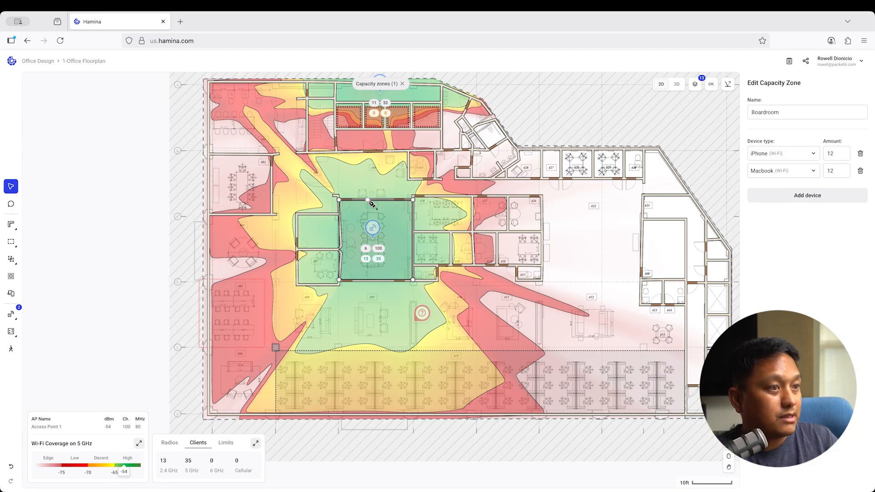
left_click(385, 353)
double_click(778, 108)
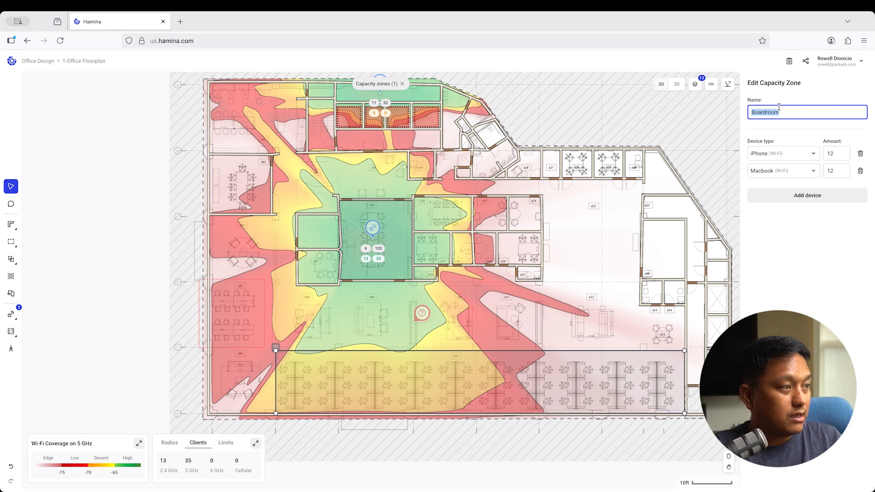
type("Department")
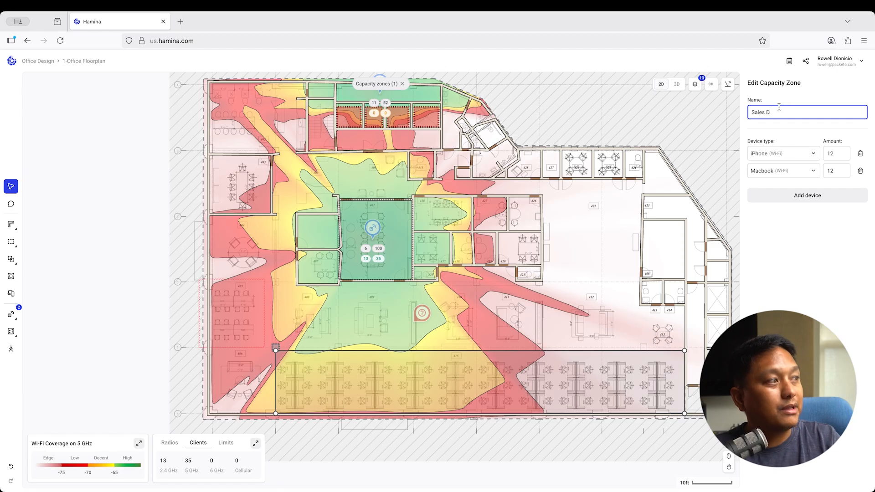
Step: Set the Sales Department zone's device amounts to 60 iPhones and 60 Macbooks
double_click(835, 154)
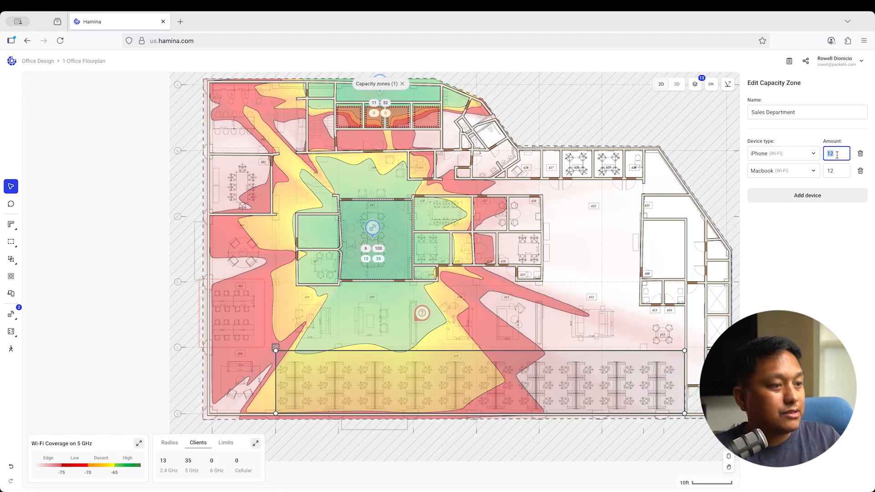
type("6")
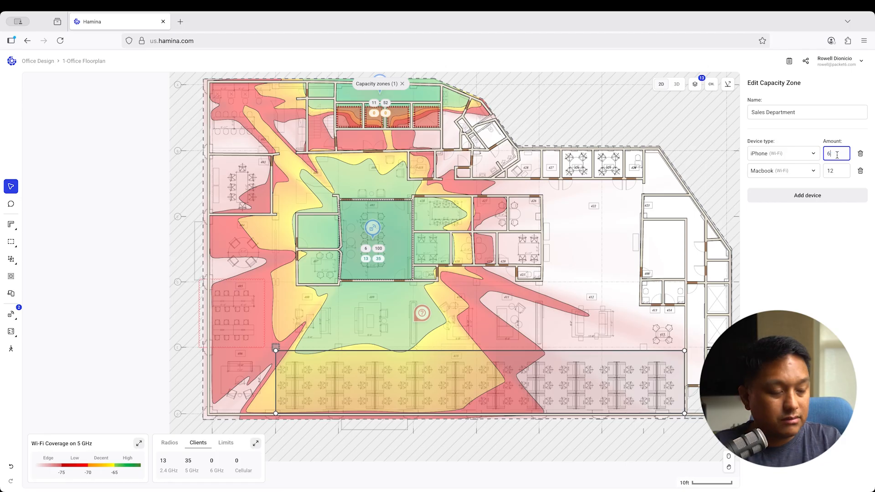
type("0")
key("Tab")
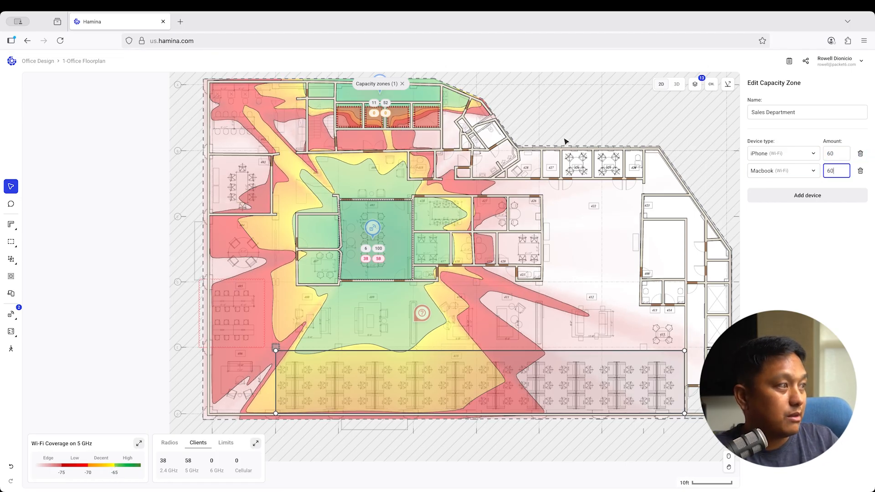
left_click(15, 188)
left_click(269, 274)
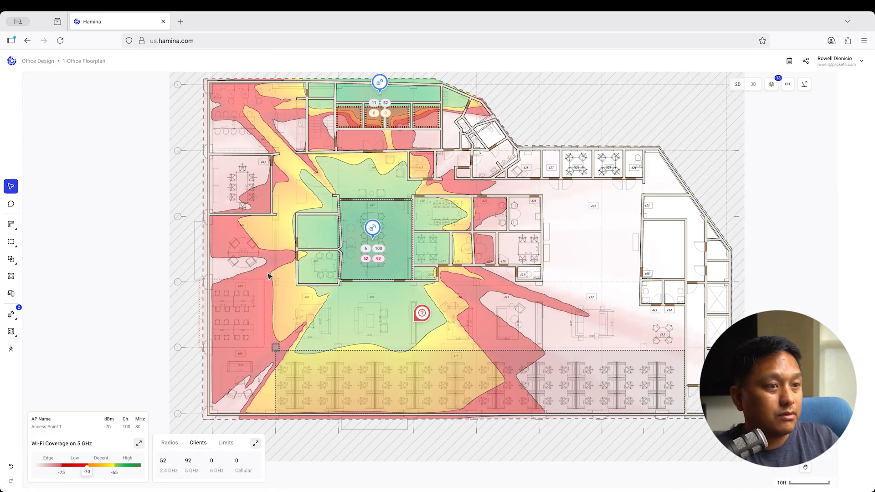
Step: Hide the walls on the map, and select the Boardroom and Sales Department capacity zones in turn
left_click(355, 201)
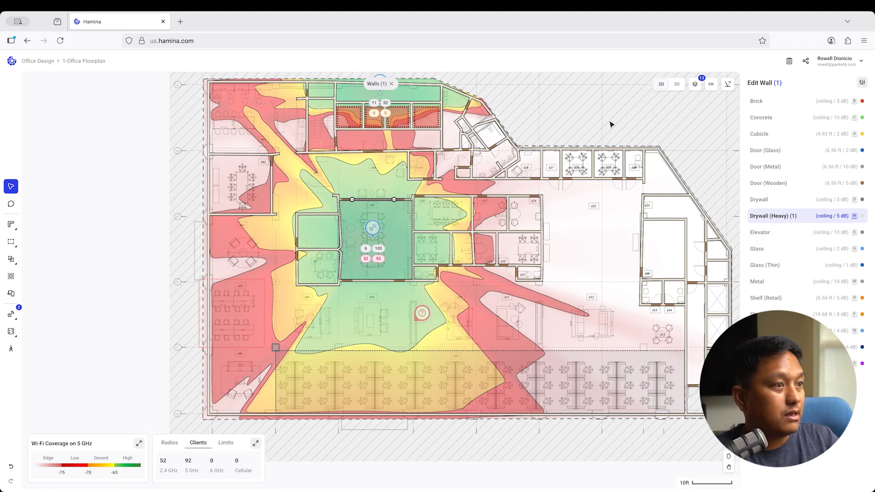
left_click(693, 86)
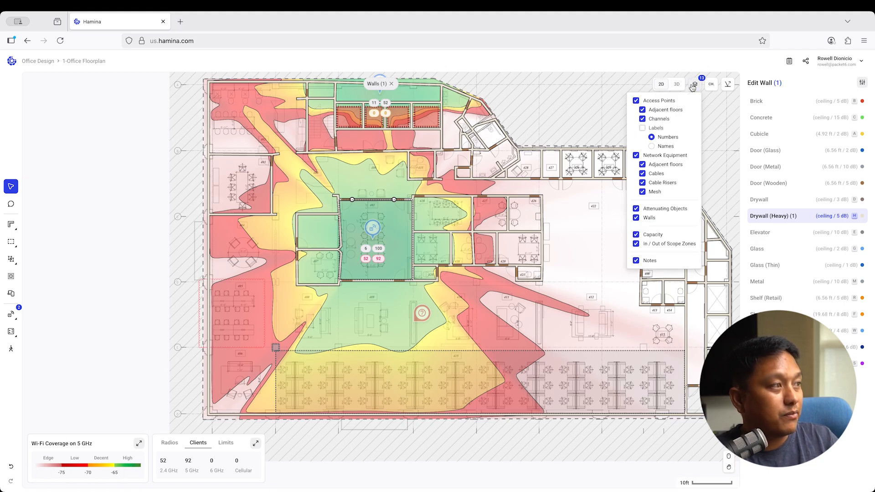
left_click(637, 220)
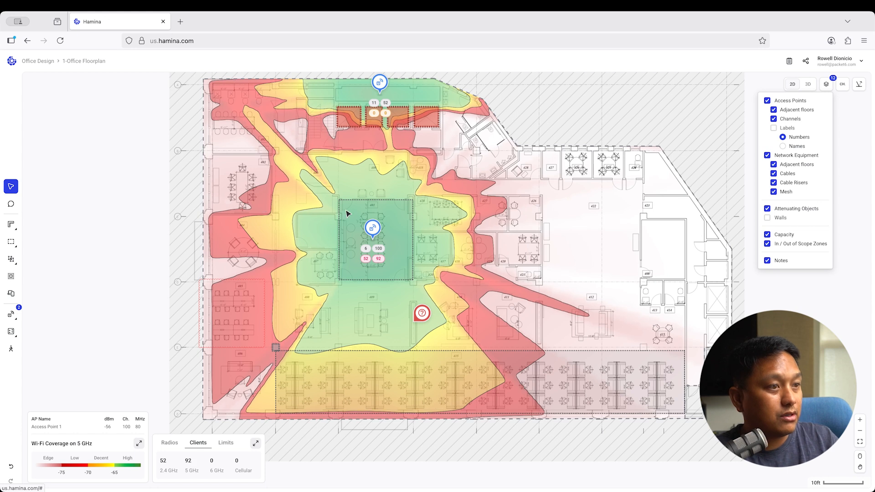
left_click(398, 200)
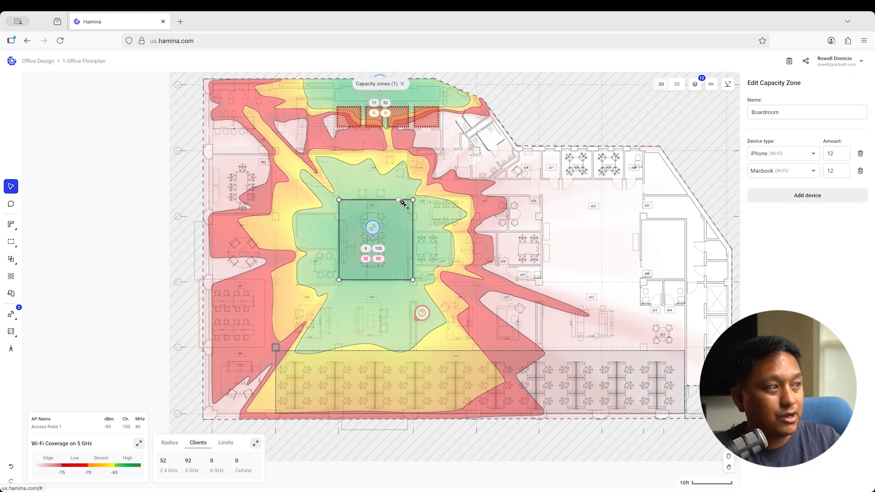
left_click(413, 354)
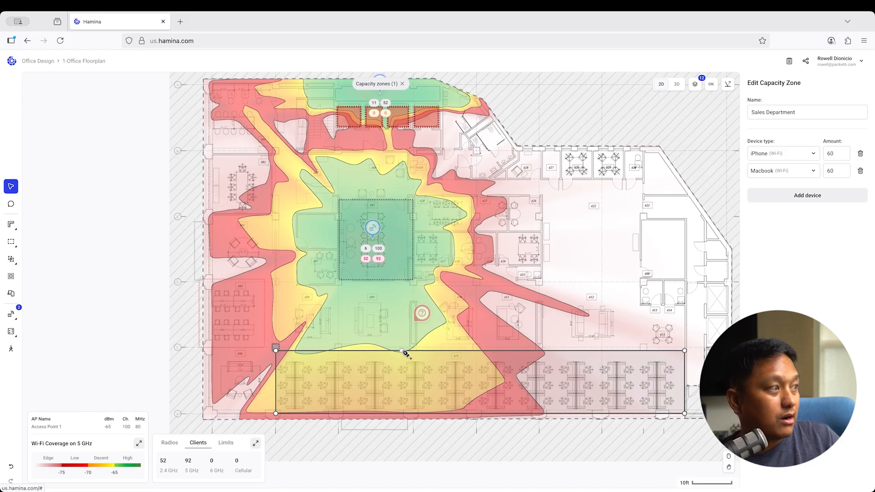
Step: Add several extra points along the north edge of the Sales Department zone and deselect it
left_click_drag(401, 351, 395, 351)
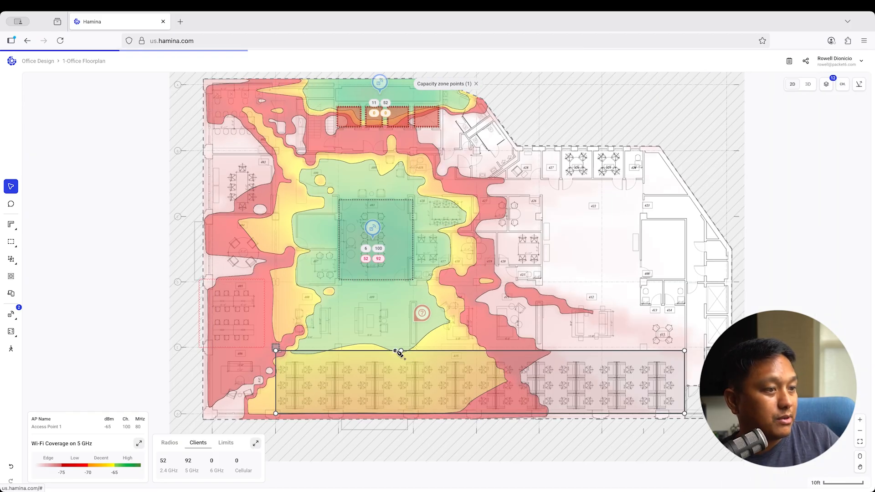
left_click(430, 351)
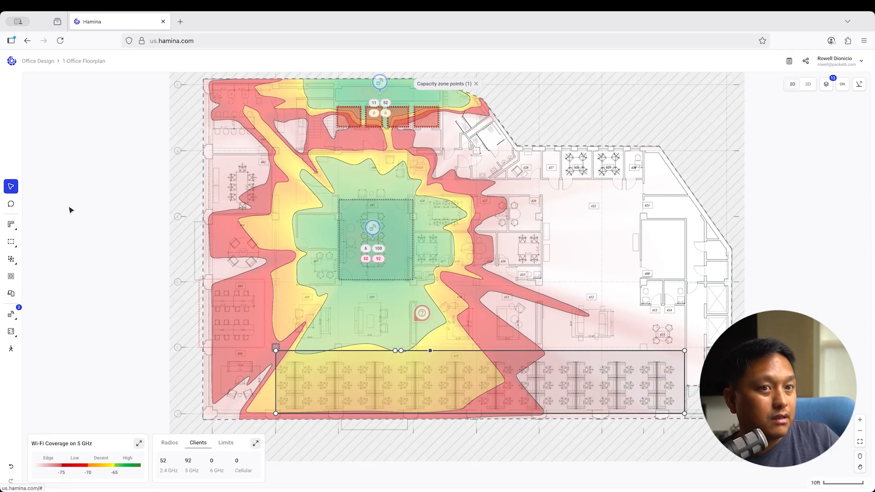
left_click(342, 351)
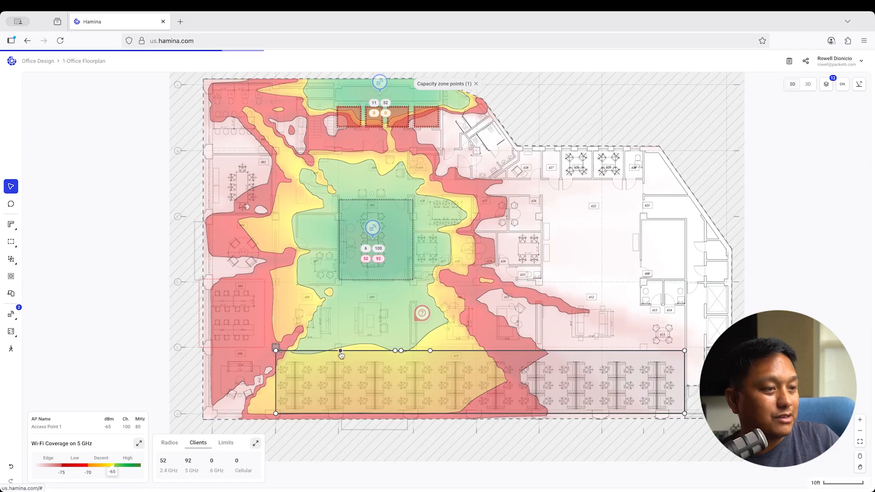
left_click(347, 350)
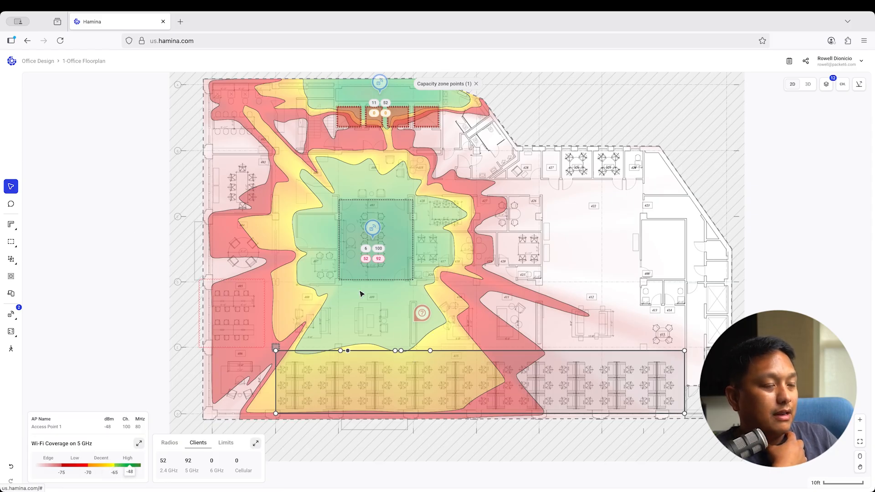
left_click(486, 370)
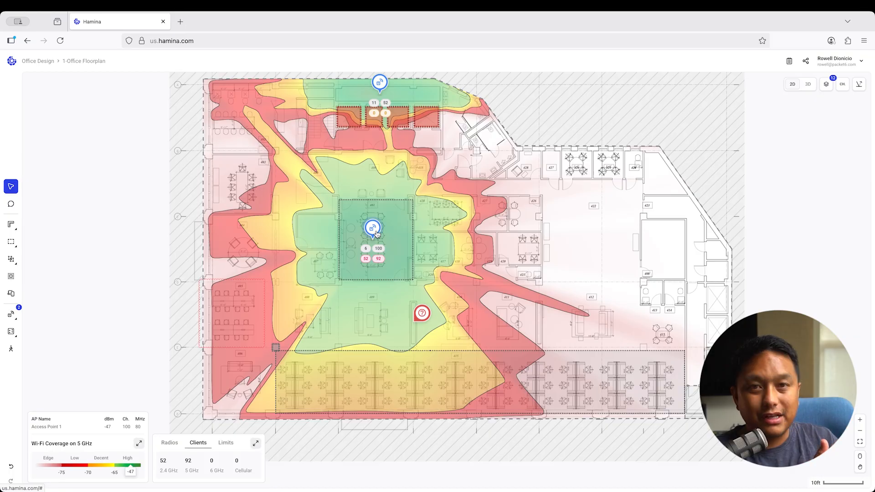
Step: Place two ceiling-mounted Meter MW08 access points in the Sales Department zone, one in its western part and one in its eastern part
left_click(20, 310)
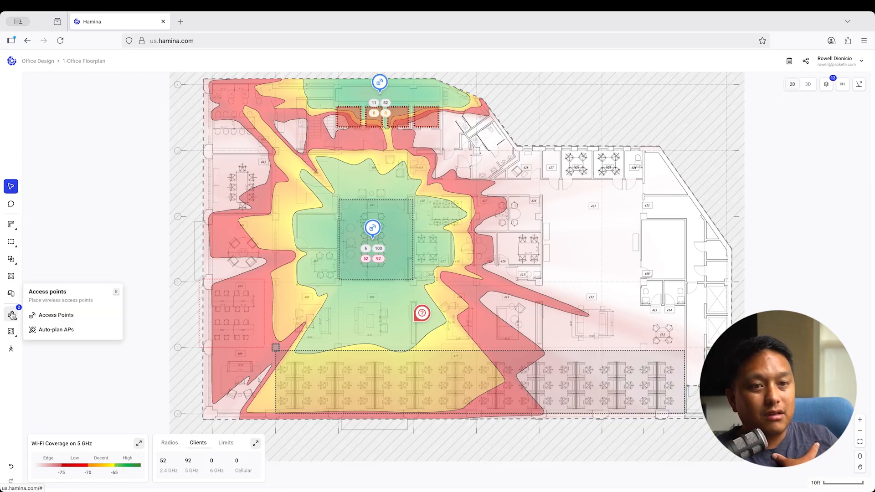
left_click(39, 315)
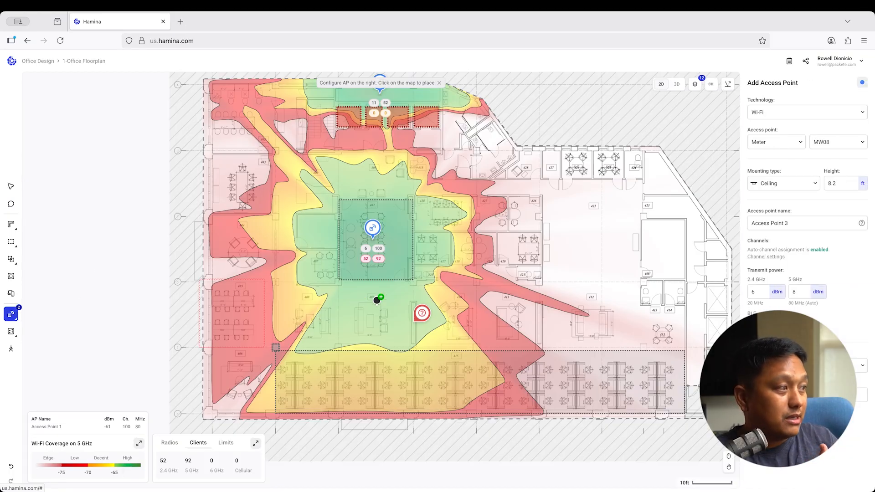
left_click(331, 385)
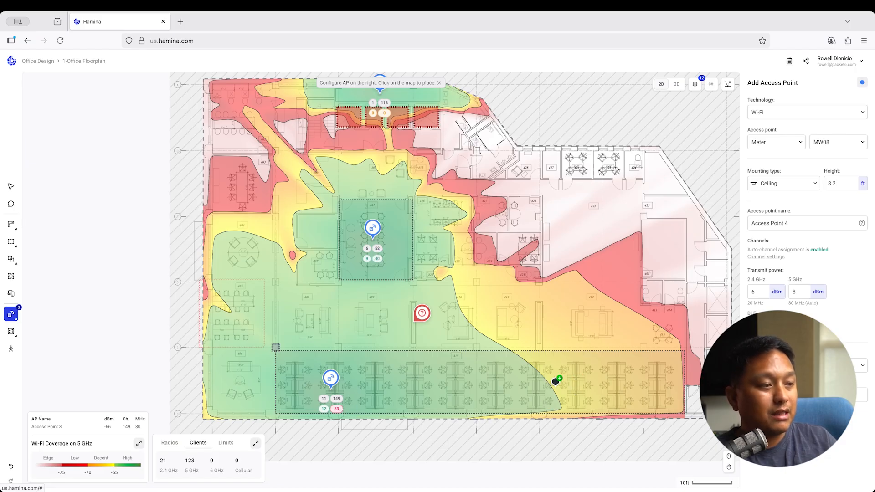
left_click(594, 381)
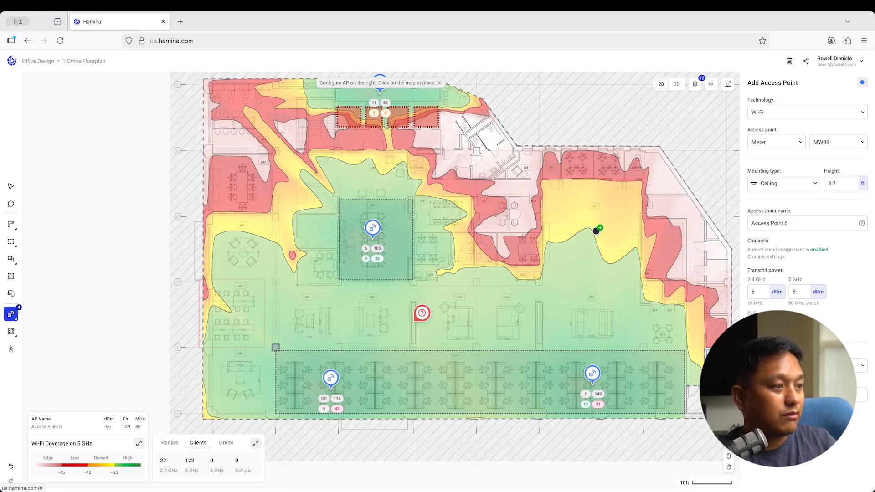
Step: Place five more MW08 access points: meeting rooms east of the Boardroom, northeast offices, east room, northwest meeting room, and just south of the elevators
left_click(503, 236)
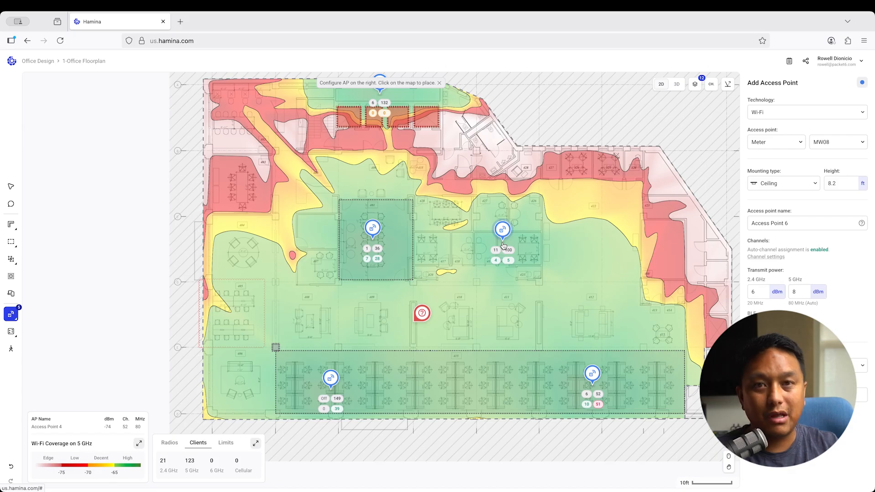
left_click(581, 168)
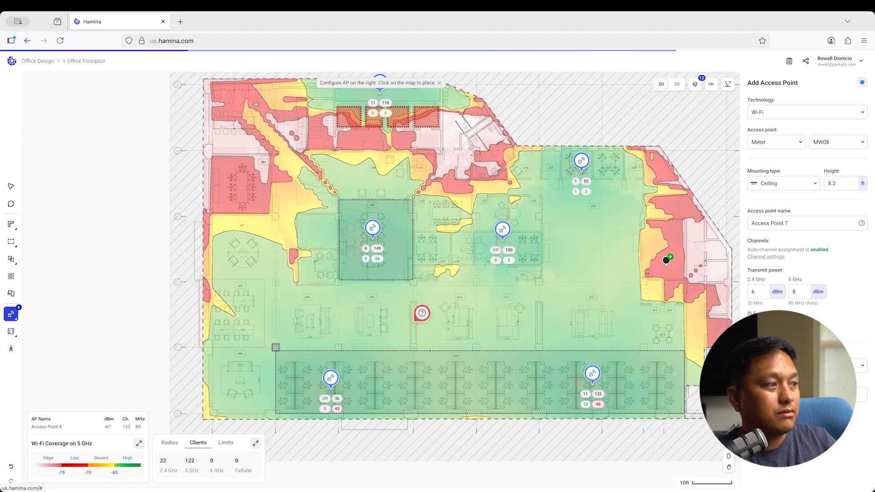
left_click(669, 244)
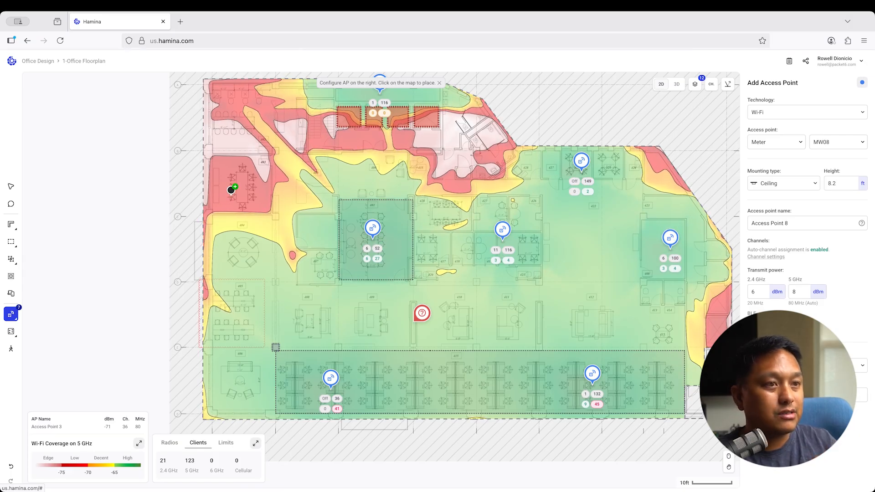
left_click(241, 182)
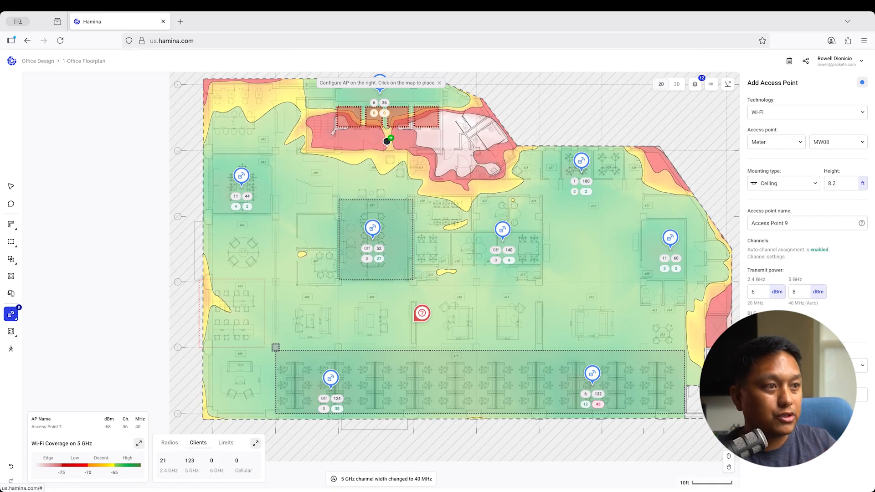
left_click(350, 136)
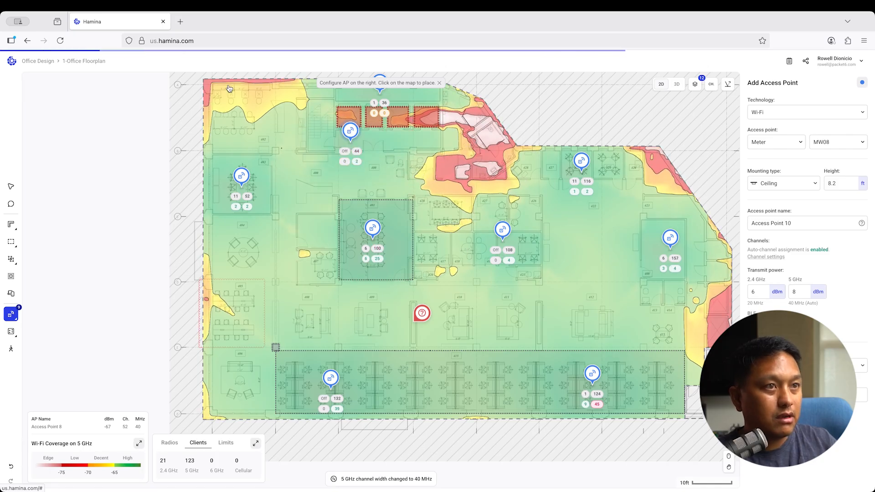
Step: Move the northwest meeting room's access point north into the adjoining room, and place another MW08 in the angled rooms northeast of the elevators
left_click_drag(239, 179, 233, 116)
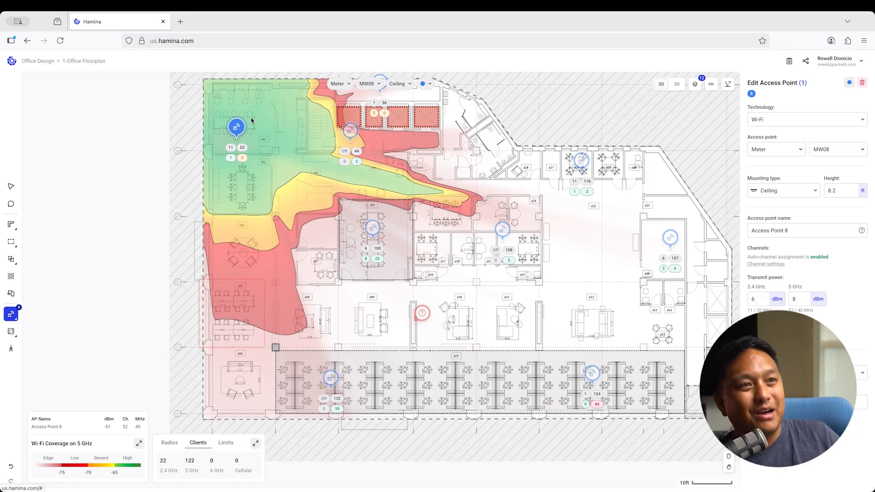
left_click(323, 284)
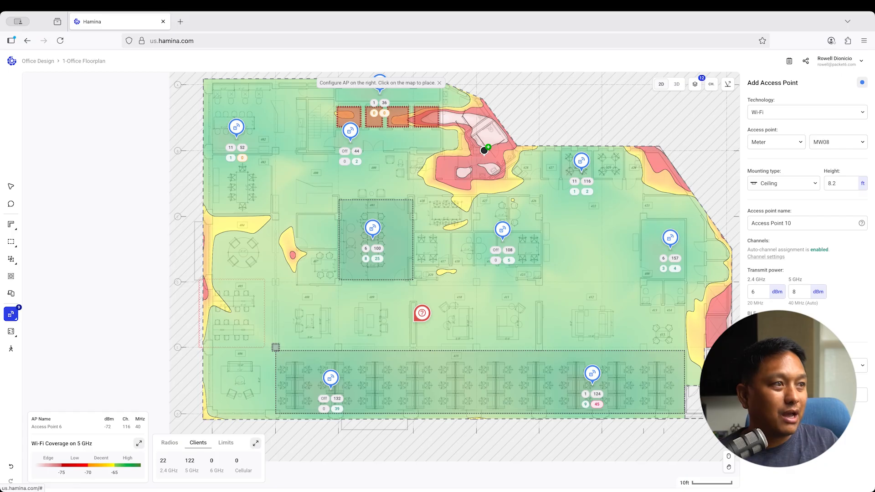
left_click(484, 150)
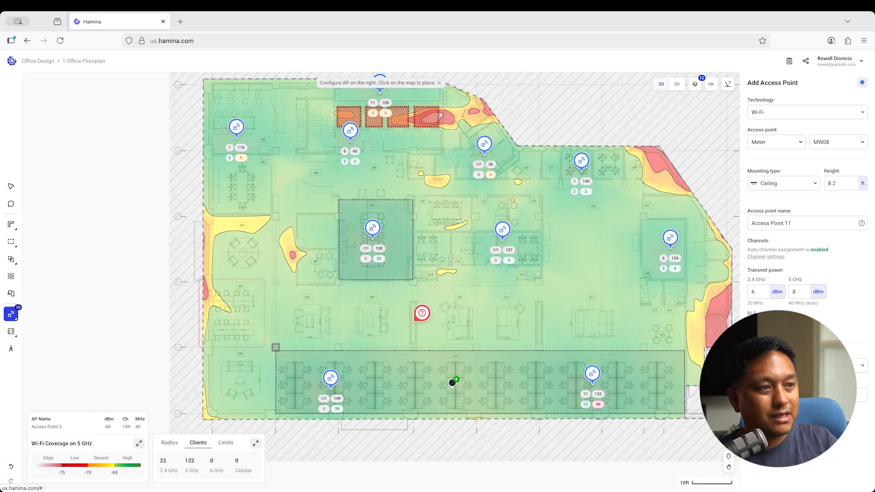
Step: Select the eastern Sales Department access point and compare the client counts per band with the capacity limits
left_click(593, 378)
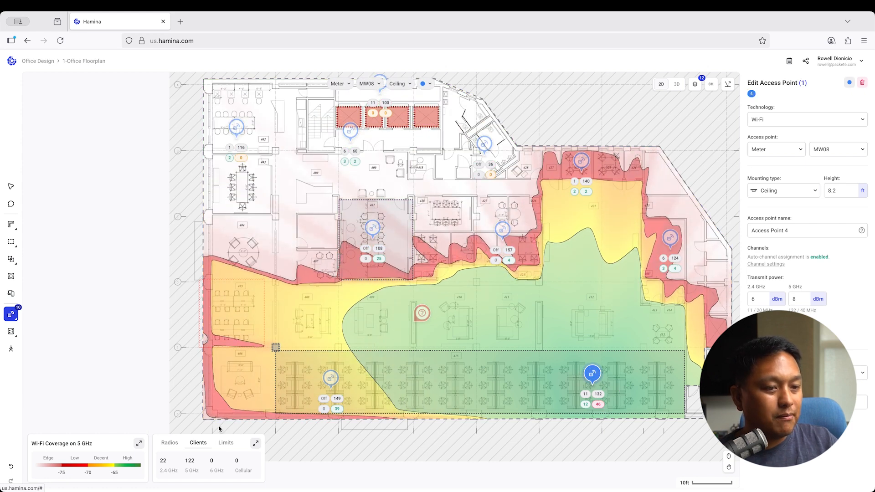
left_click(226, 444)
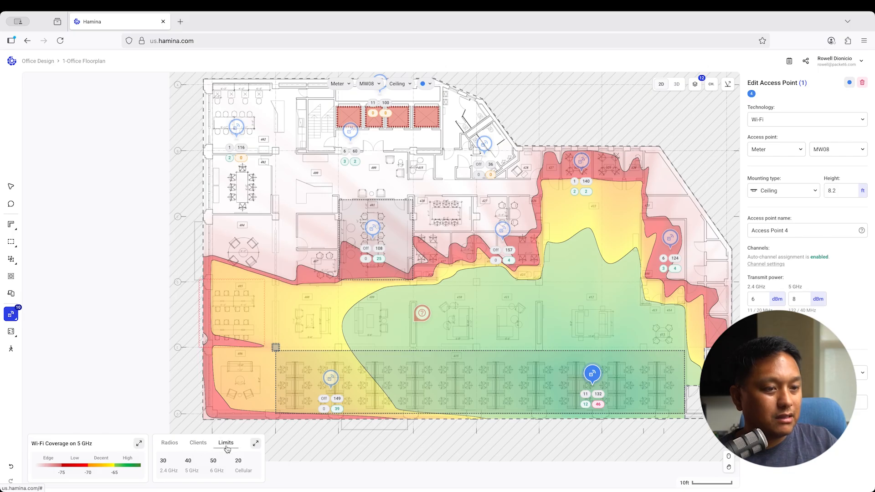
left_click(198, 444)
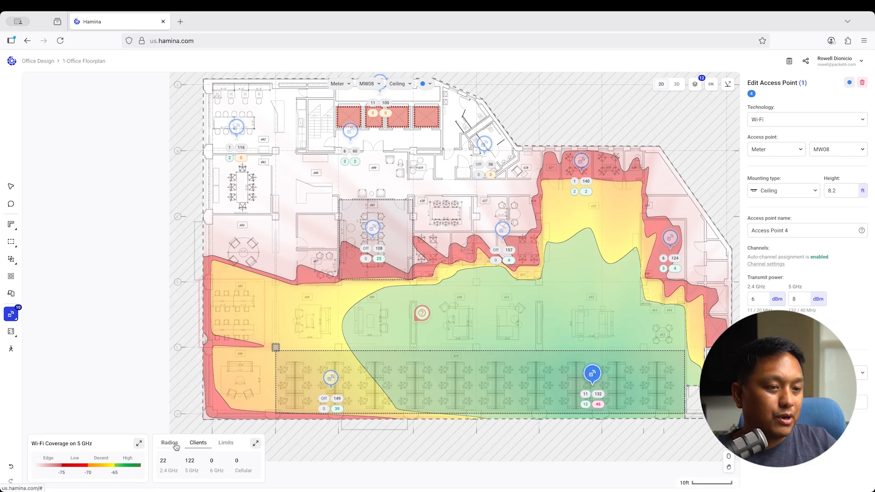
Step: Deselect the access point and show the secondary Wi-Fi downlink coverage heatmap on 5 GHz for the whole floor
left_click(100, 443)
left_click(323, 325)
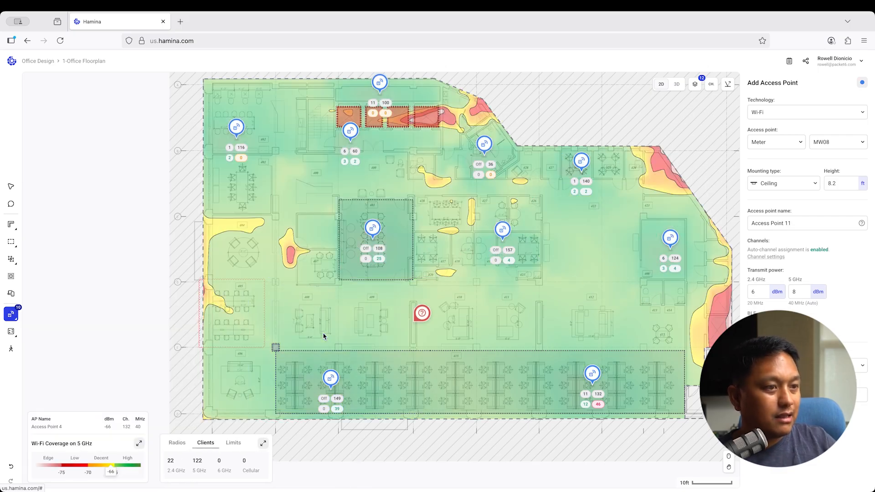
left_click(70, 453)
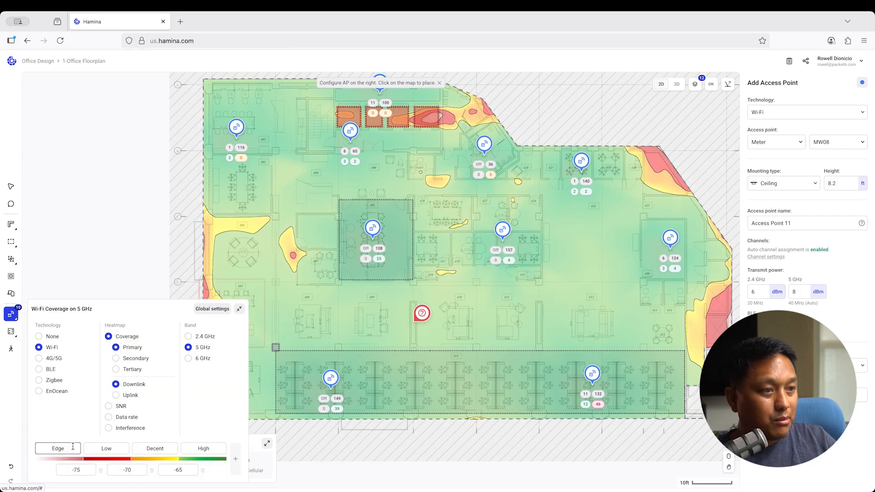
left_click(117, 358)
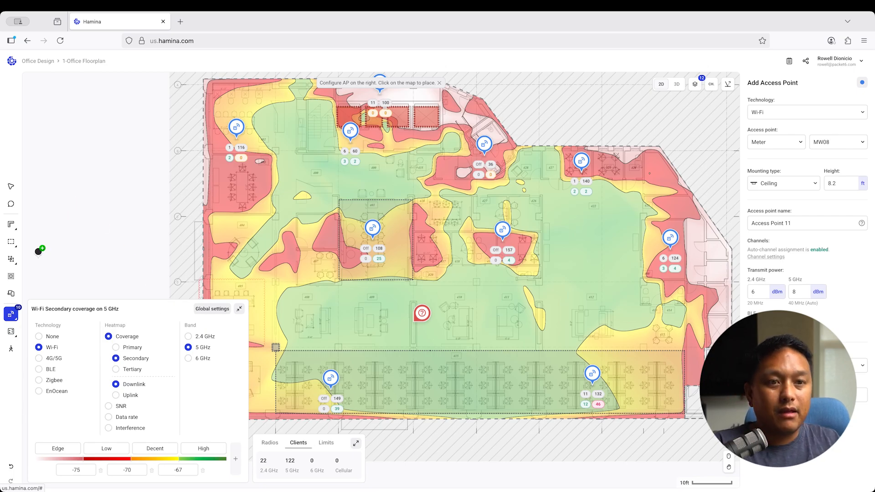
Step: Simulate an iPhone's client experience from the east end of the Sales Department zone to its west end and into the Boardroom
left_click(12, 350)
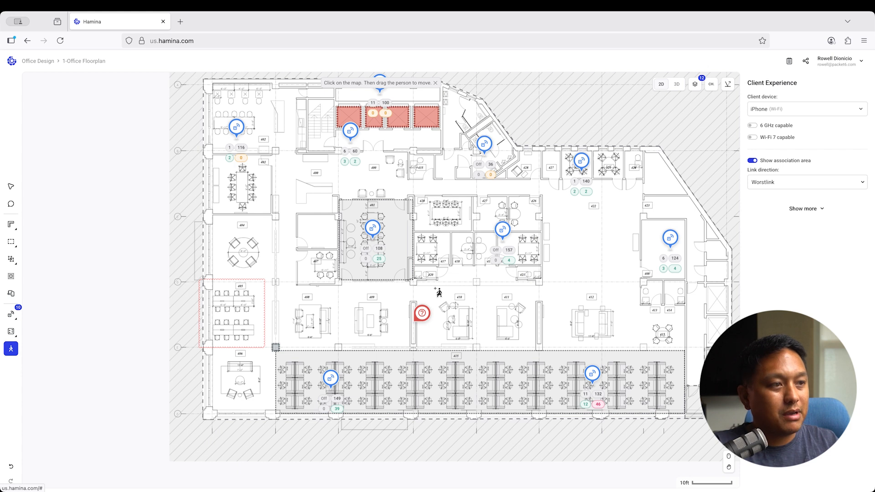
left_click(672, 403)
left_click_drag(666, 400, 671, 403)
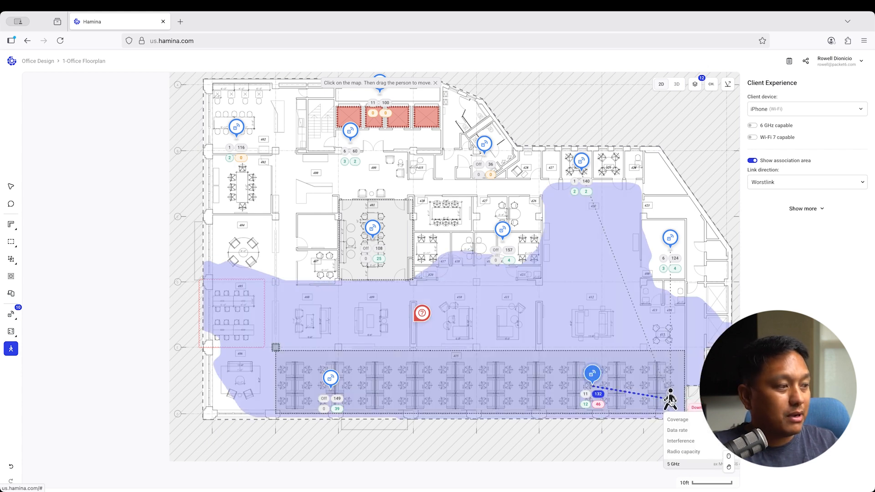
left_click(545, 384)
left_click_drag(541, 377, 305, 354)
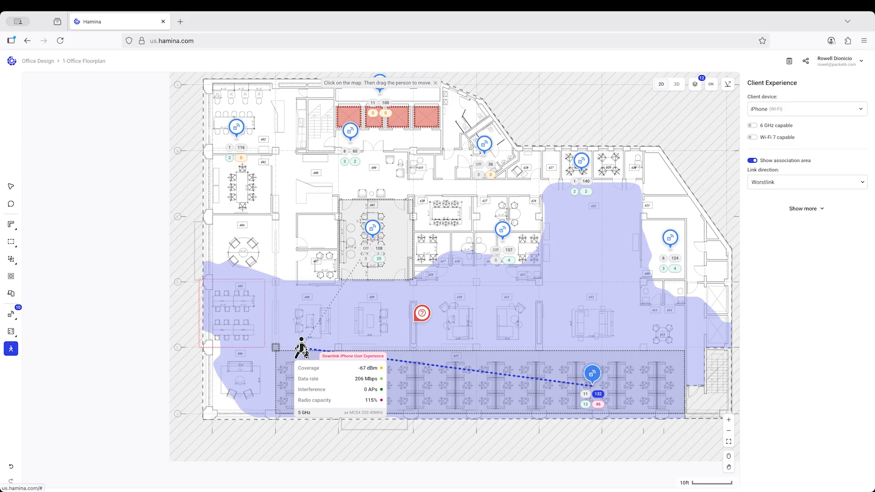
left_click_drag(306, 354, 303, 348)
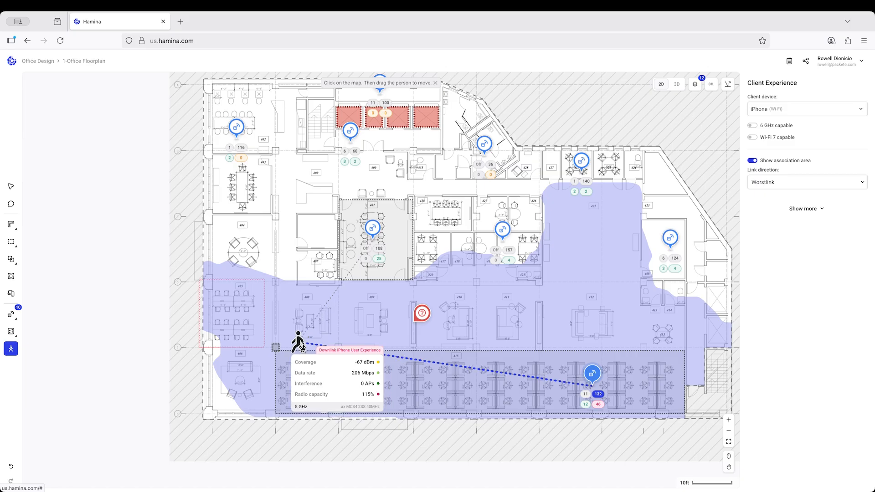
mouse_move(302, 349)
left_mouse_down()
mouse_move(287, 185)
mouse_move(252, 168)
mouse_move(269, 173)
mouse_move(293, 211)
mouse_move(287, 287)
mouse_move(306, 357)
mouse_move(387, 362)
mouse_move(405, 287)
mouse_move(397, 221)
mouse_move(380, 205)
mouse_move(398, 219)
left_mouse_up()
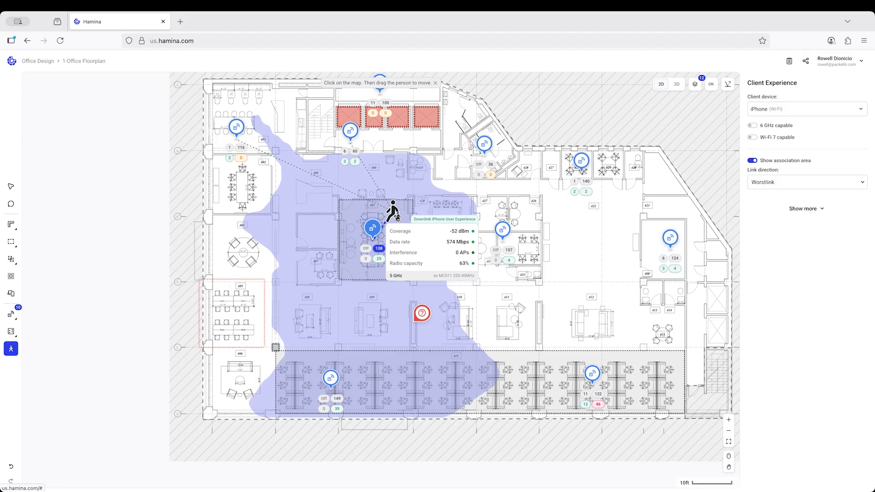
left_click(11, 187)
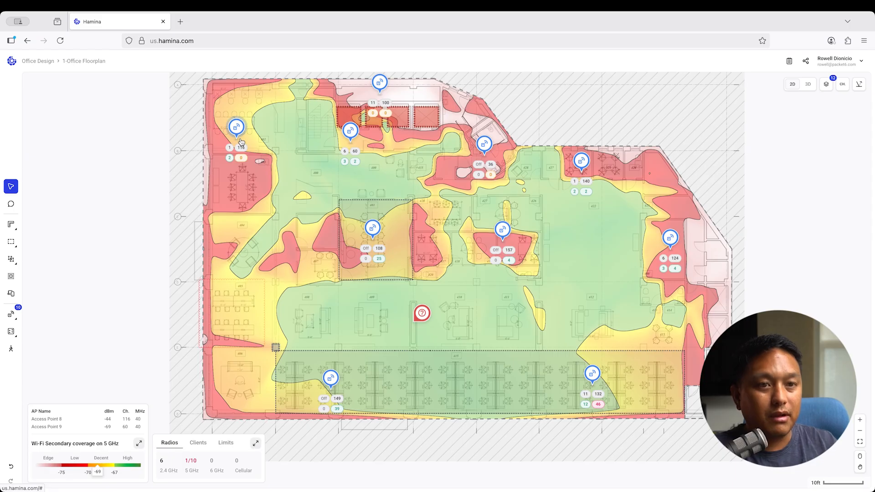
Step: Check the simulated iPhone's client experience beside the stairwell in the northwest of the floor
mouse_move(11, 317)
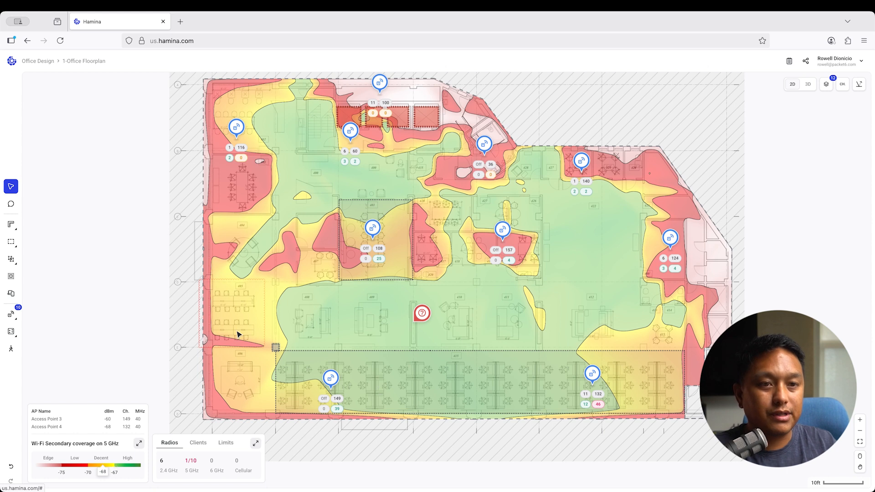
mouse_move(12, 354)
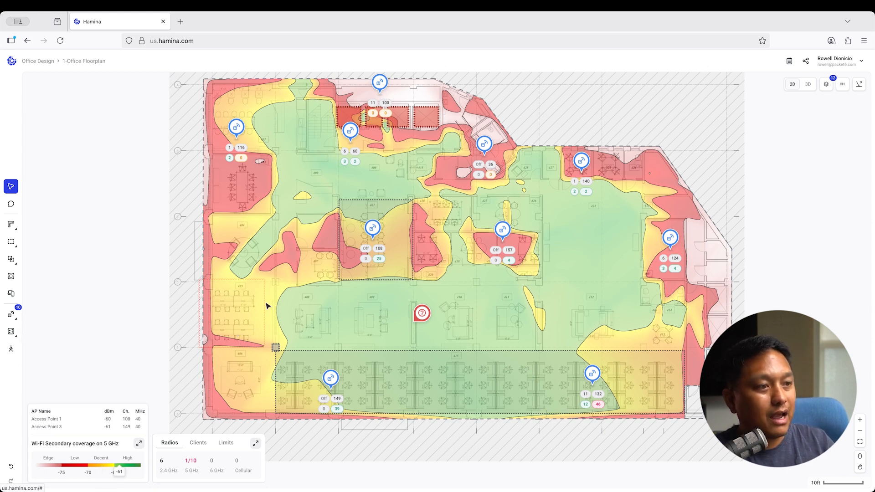
left_click(139, 444)
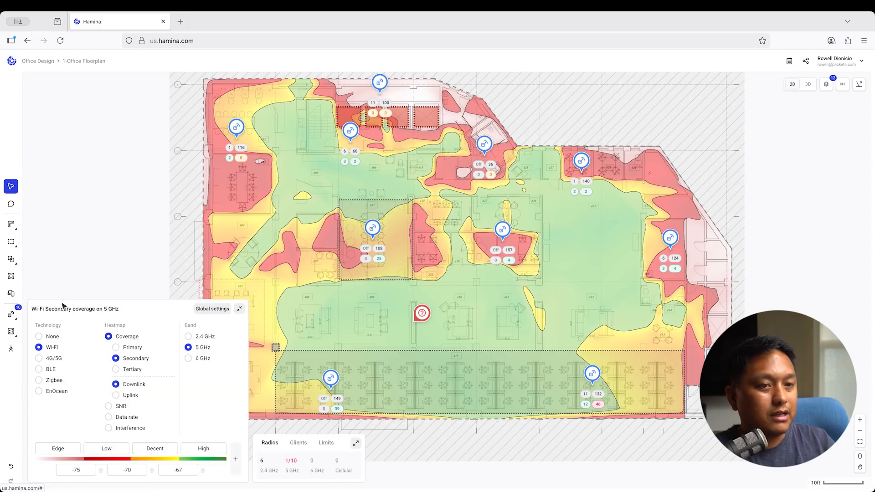
left_click(11, 349)
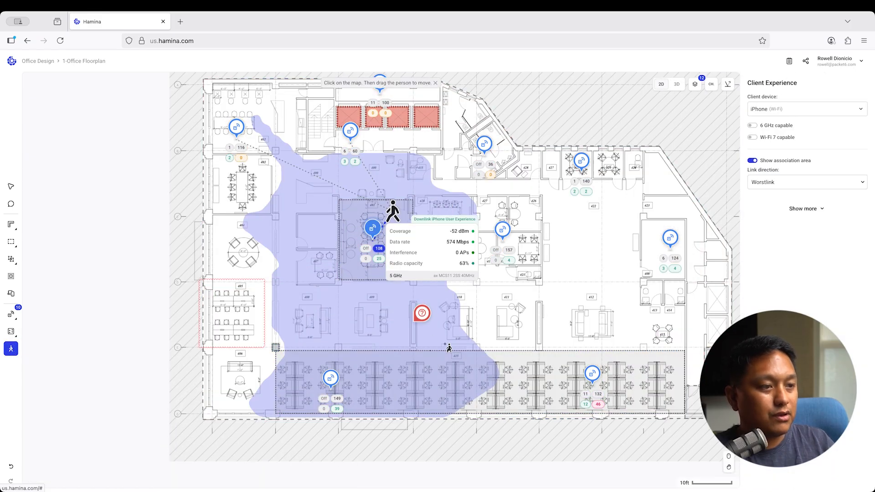
mouse_move(637, 349)
left_mouse_down()
mouse_move(341, 353)
mouse_move(285, 298)
mouse_move(296, 151)
left_mouse_up()
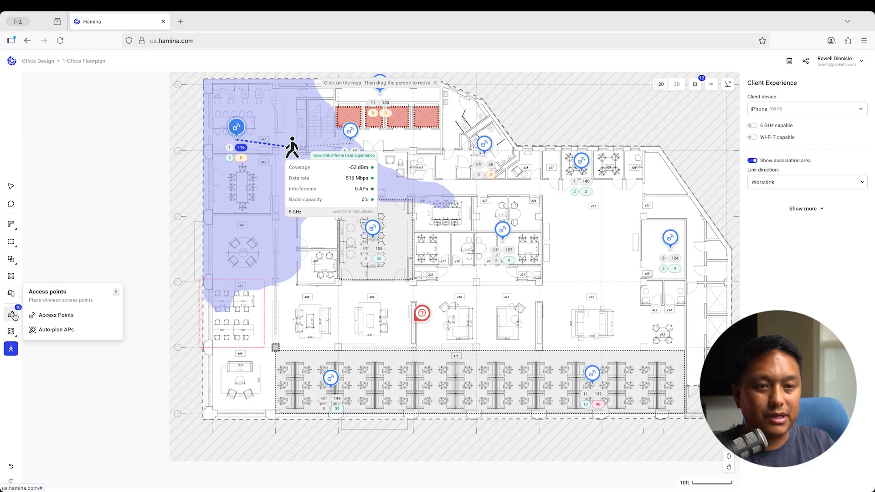
left_click(11, 187)
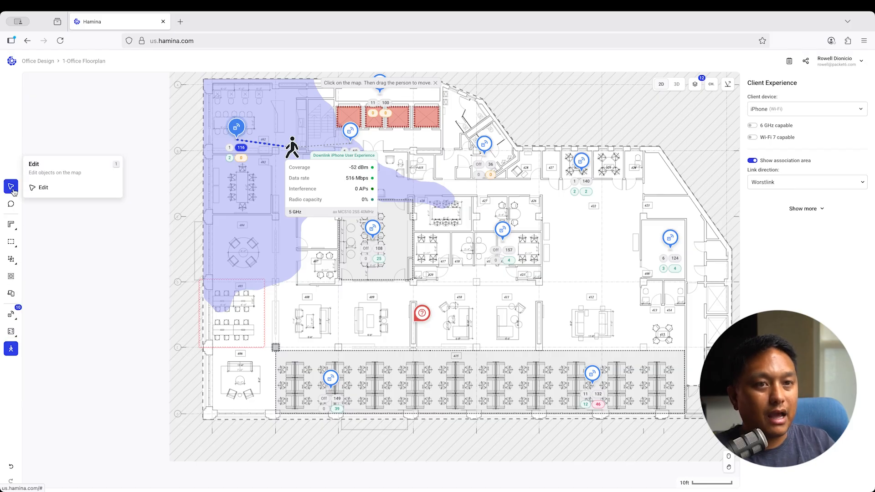
Step: Examine the 5 GHz SNR heatmap and the data rate heatmap for both uplink and downlink
left_click(106, 445)
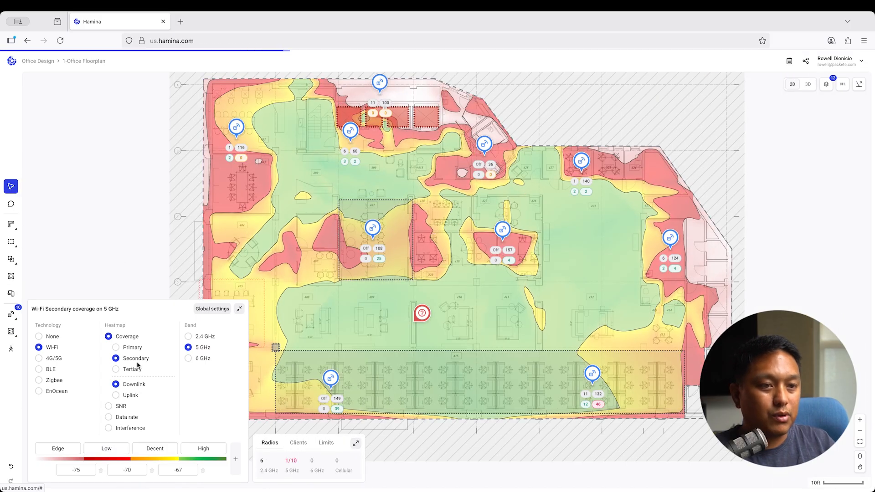
left_click(108, 406)
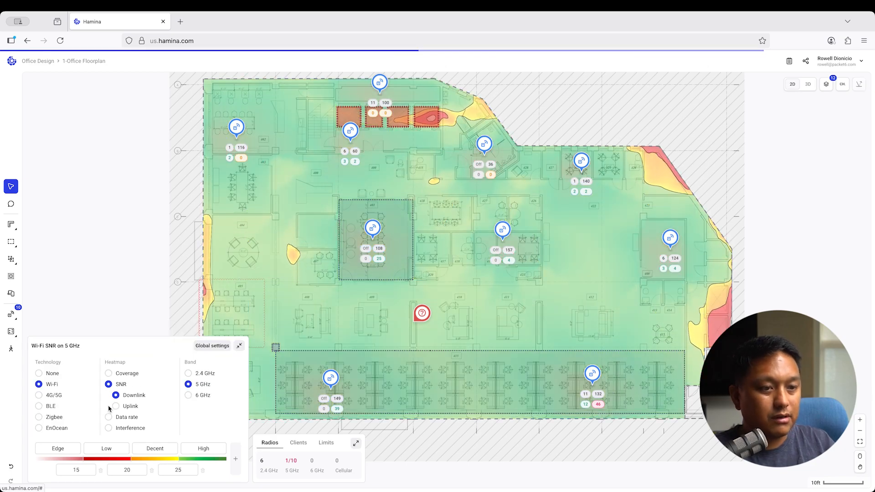
left_click(109, 418)
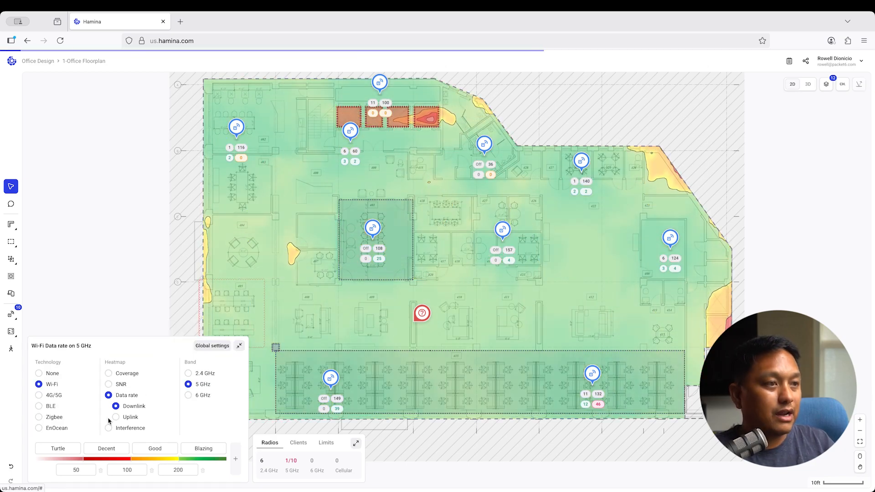
left_click(116, 418)
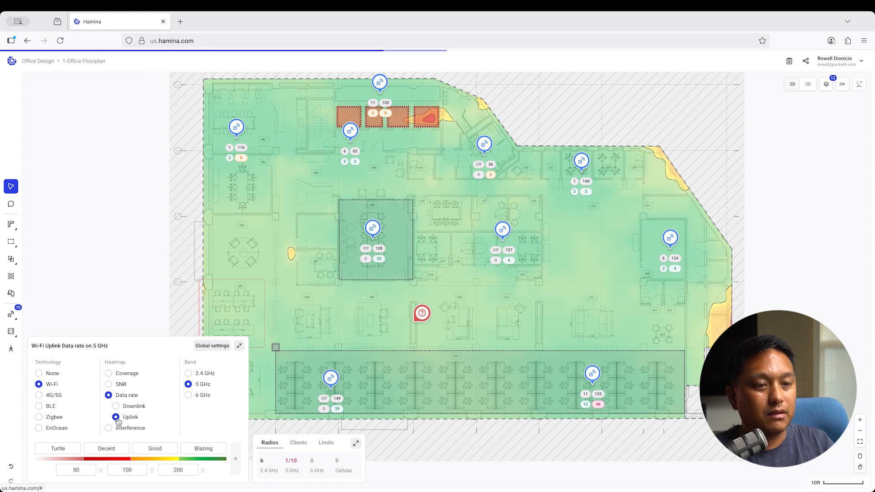
left_click(117, 407)
Step: Show the 5 GHz interference heatmap and inspect the 5 GHz radio in the meeting rooms east of the Boardroom
left_click(109, 428)
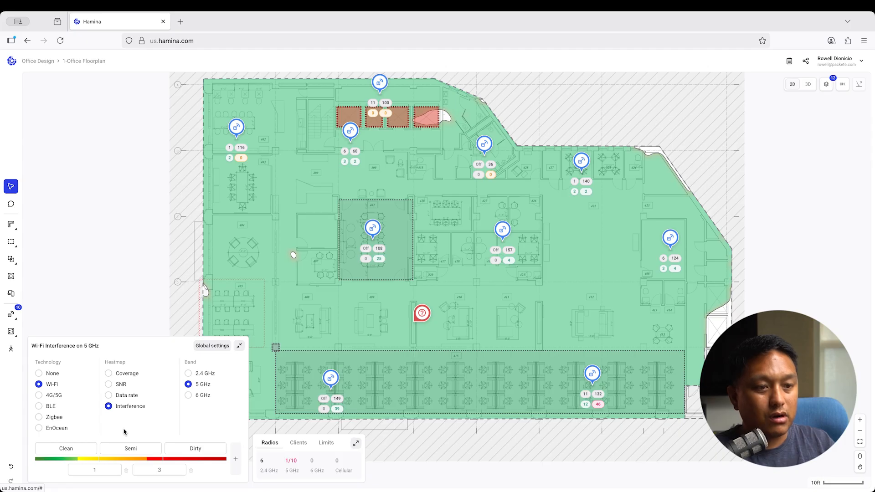
left_click(510, 252)
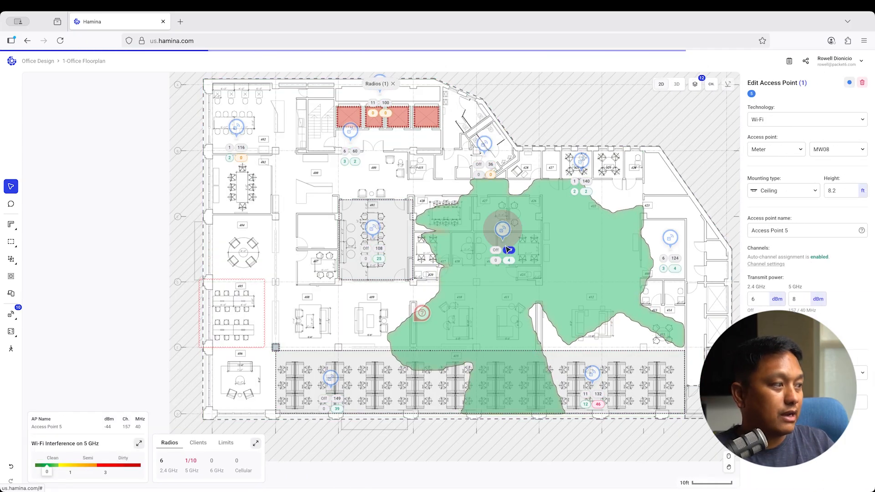
left_click(402, 304)
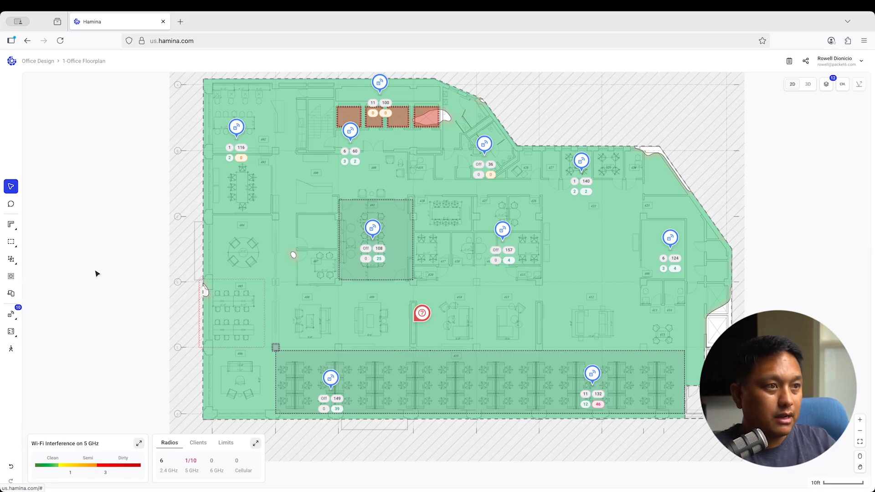
Step: Turn off the heatmap and set the mounting height of the northwest room's access point to 10 ft
left_click(139, 443)
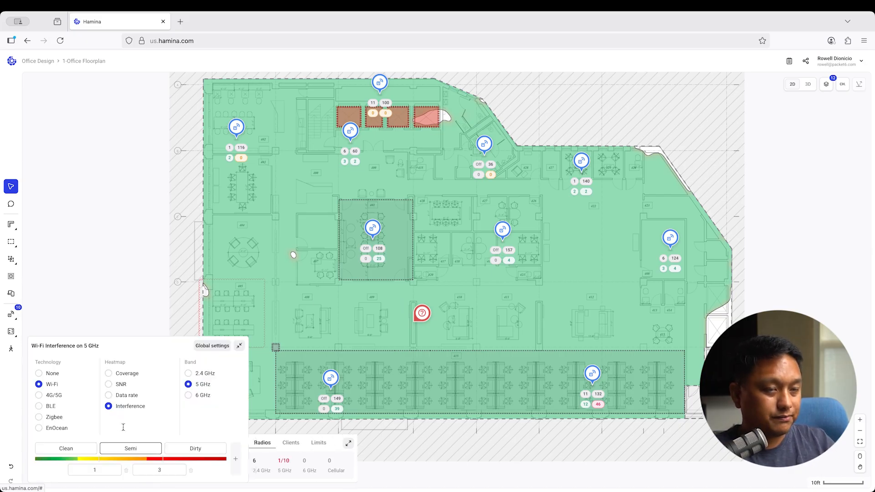
left_click(44, 375)
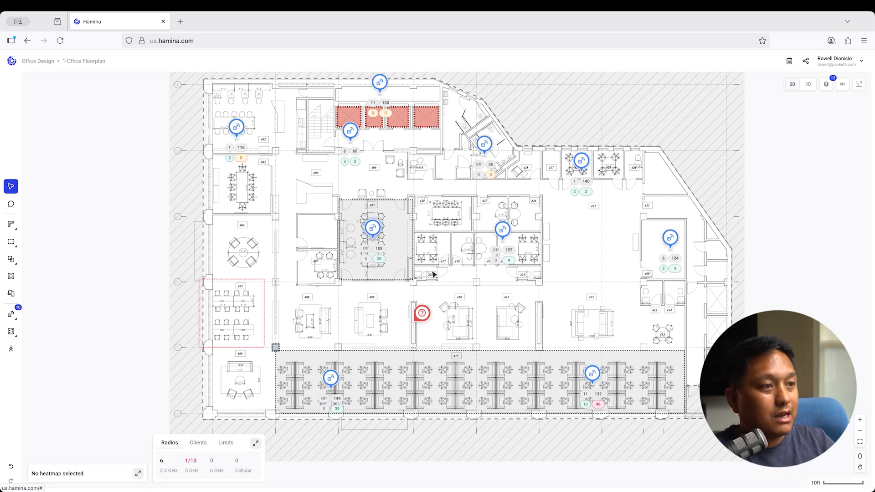
left_click(236, 127)
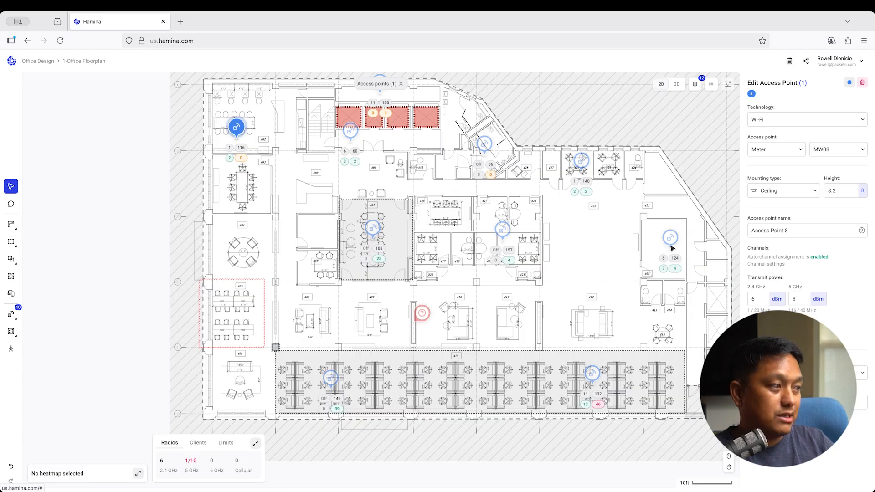
left_click(836, 191)
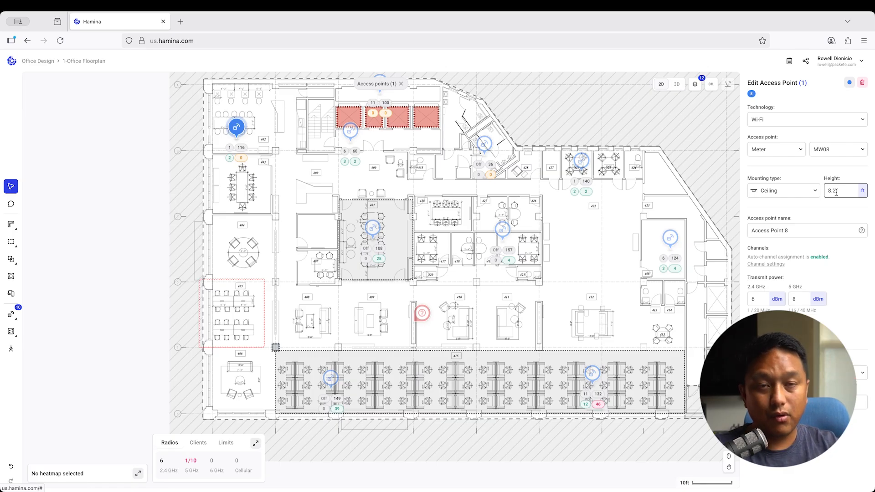
double_click(848, 192)
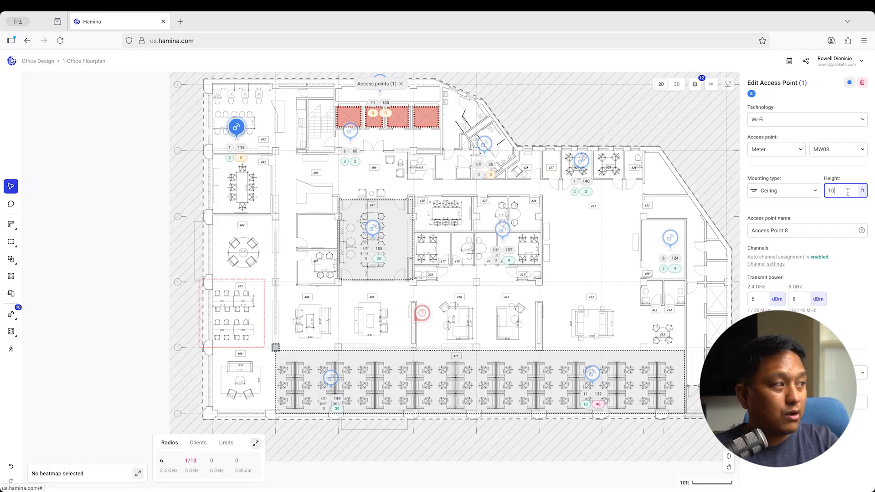
key("Tab")
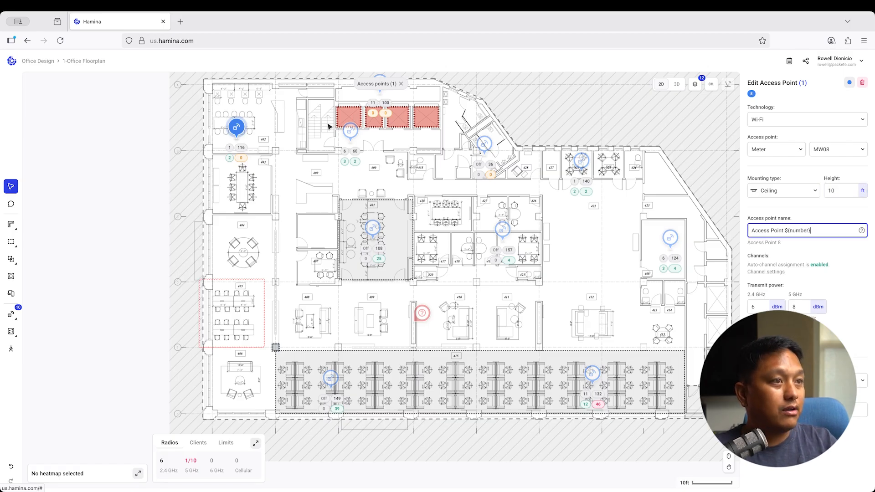
Step: Change the mounting height together for the access points south of the elevators, in the angled rooms, in the northeast offices and in the east room
left_click(349, 134)
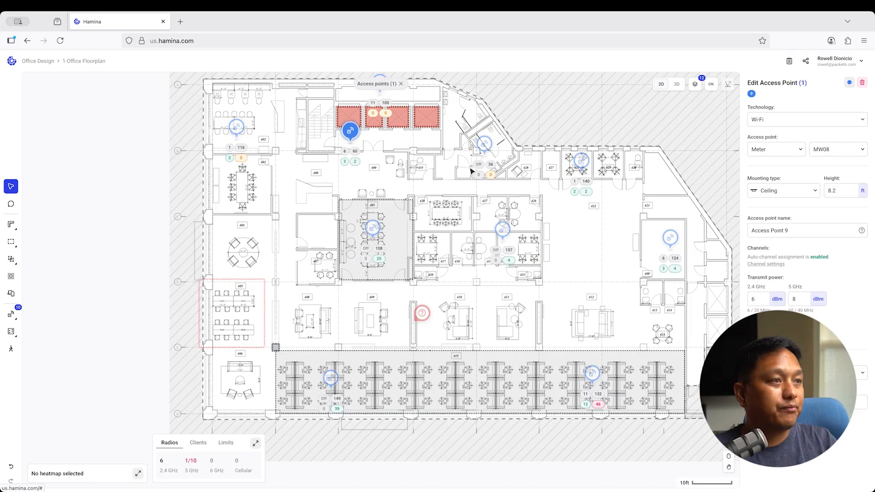
left_click(486, 145, "shift")
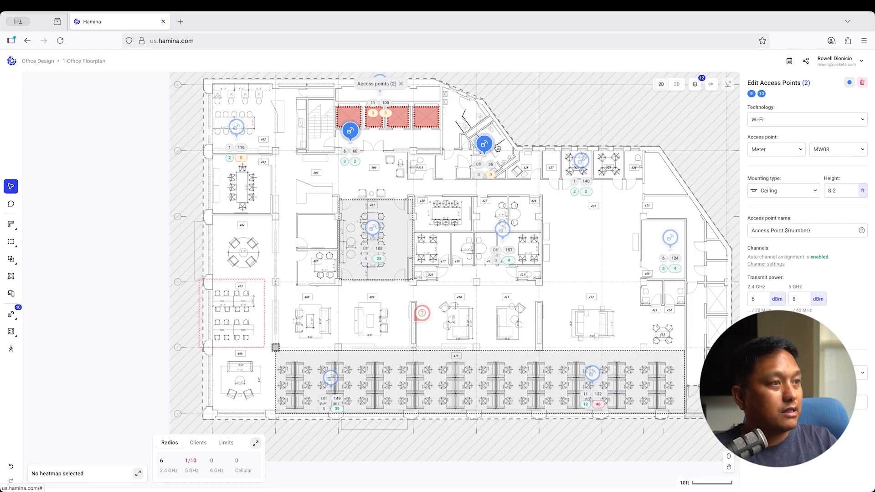
left_click(587, 164, "shift")
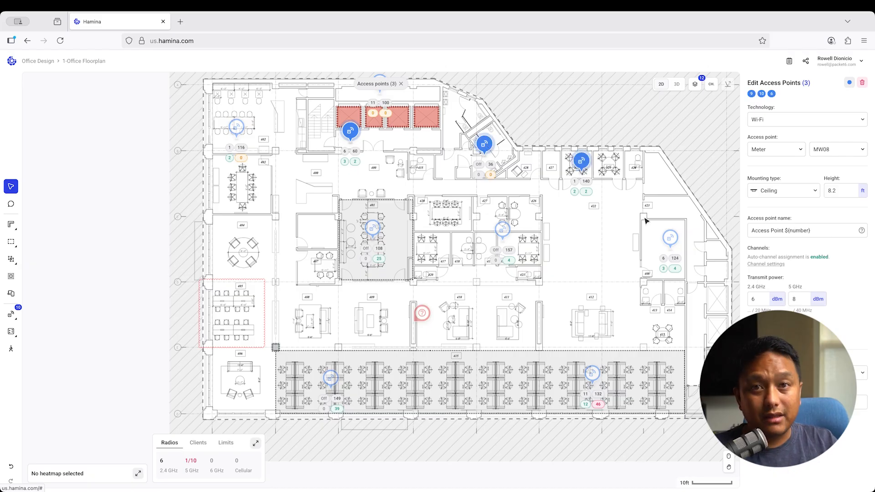
left_click(664, 235, "shift")
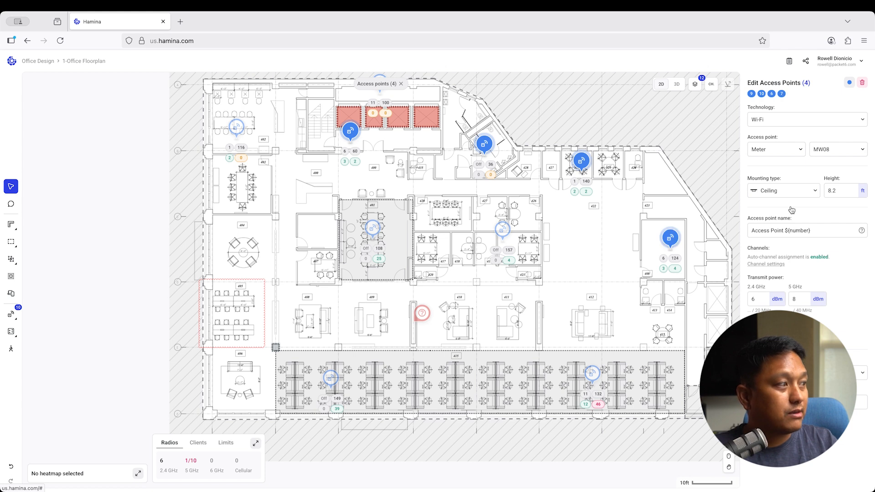
left_click(824, 191)
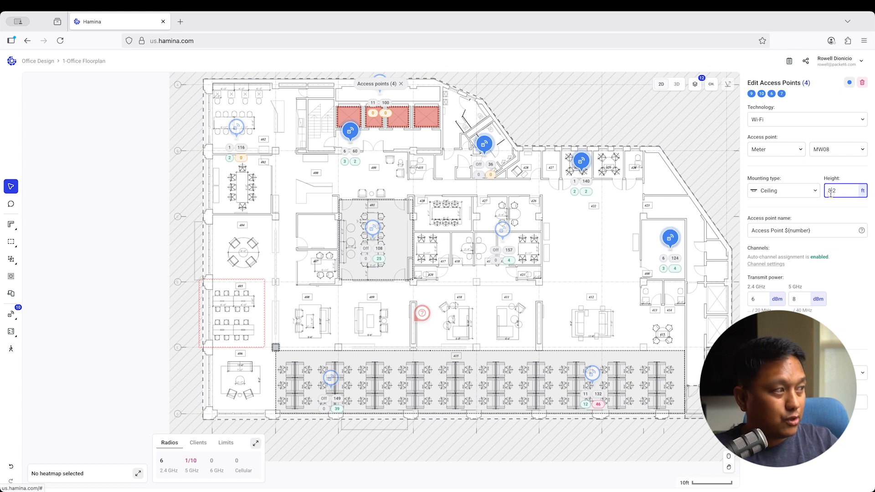
type("1")
key("Tab")
left_click(677, 138)
Step: Switch to the 3D view and examine the walls and access points across the whole office
left_click(808, 83)
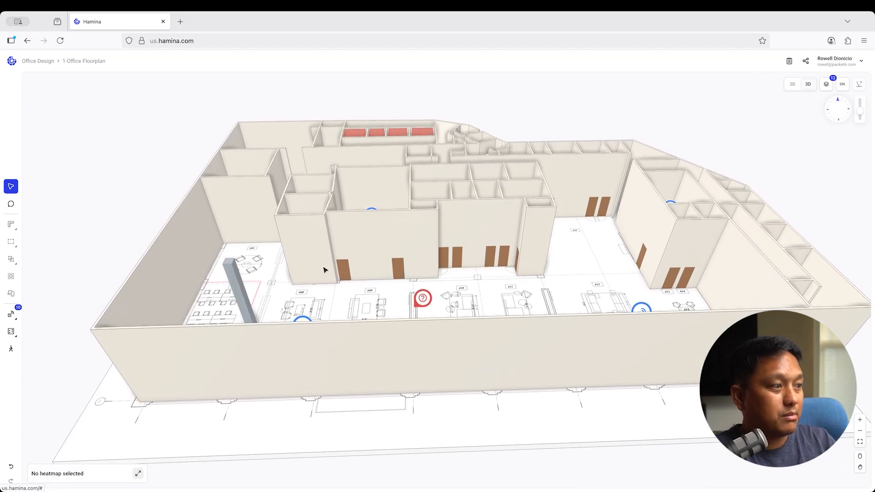
scroll(323, 270, "up", 6)
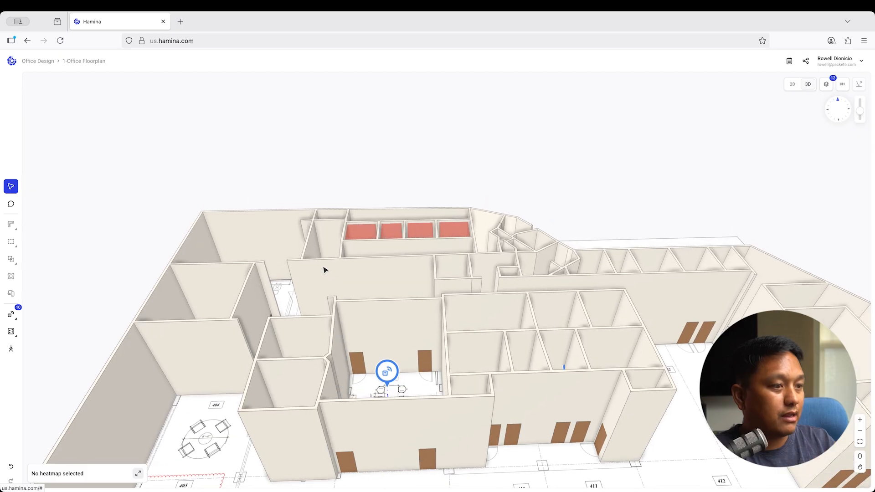
scroll(324, 269, "up", 3)
scroll(324, 270, "down", 5)
scroll(324, 270, "left", 3)
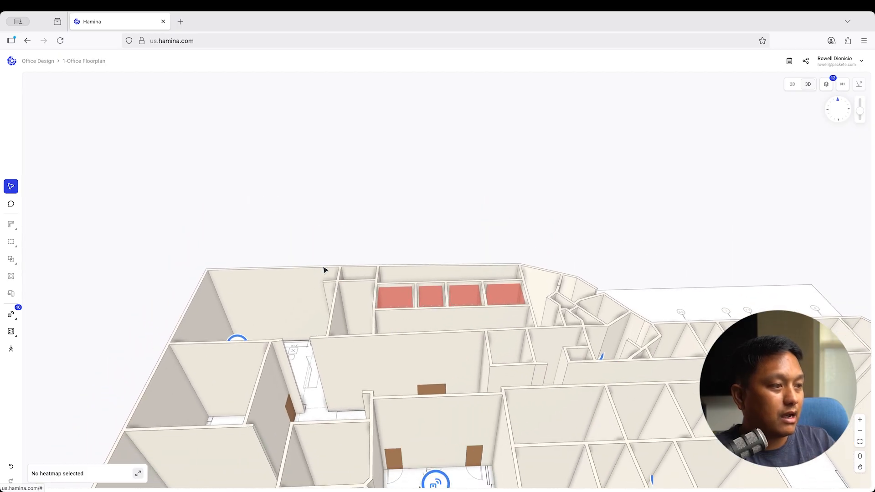
scroll(325, 270, "down", 5)
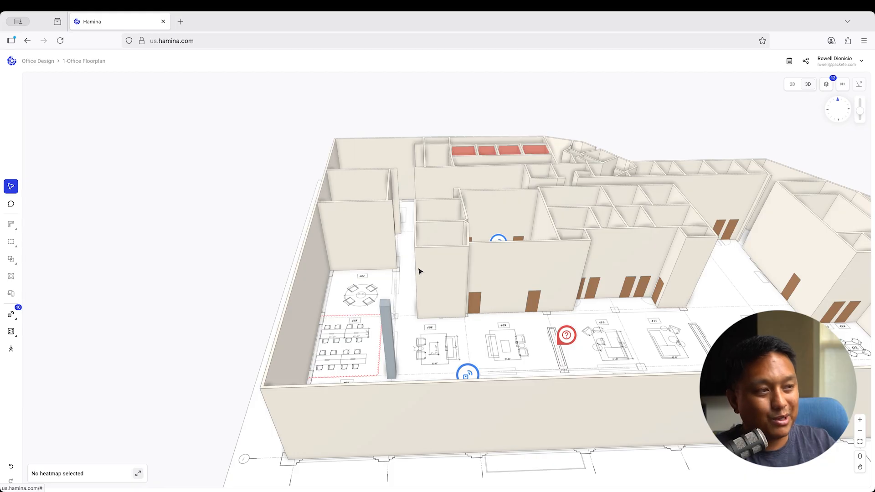
scroll(417, 271, "up", 5)
Step: Try a 15 ft mounting height on the Boardroom access point in 3D, and settle on 10 ft
left_click(480, 315)
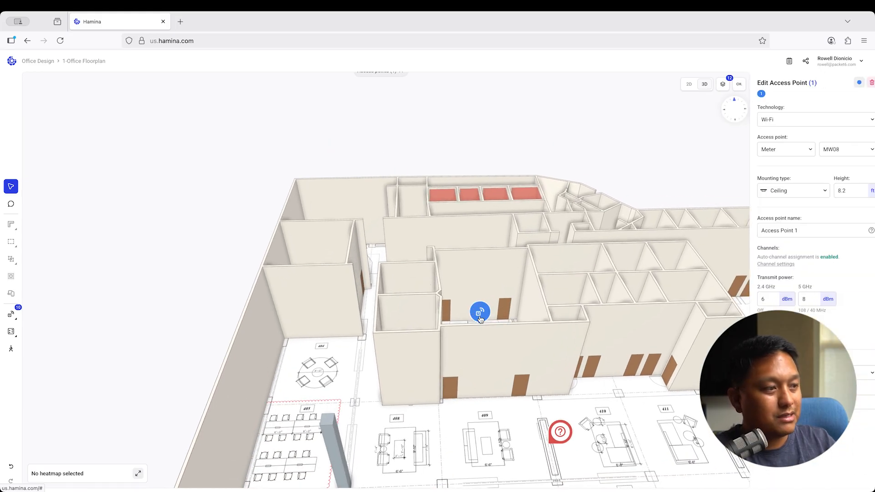
left_click(836, 192)
double_click(836, 192)
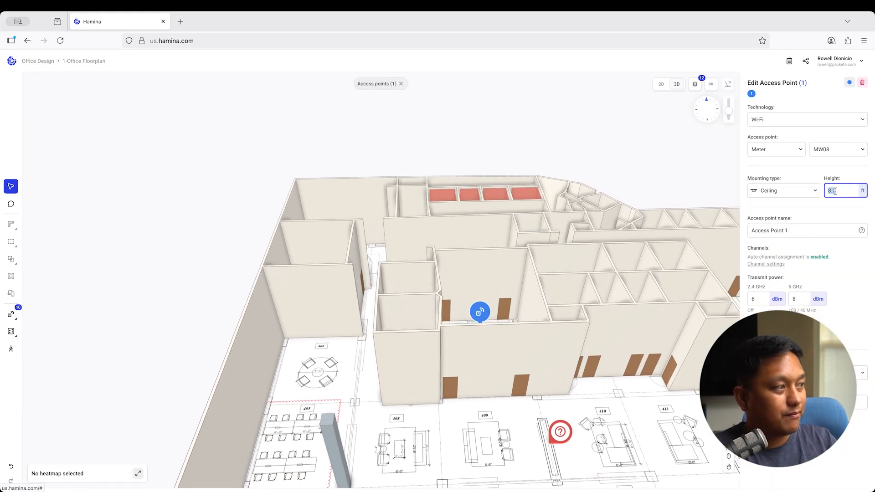
key("Return")
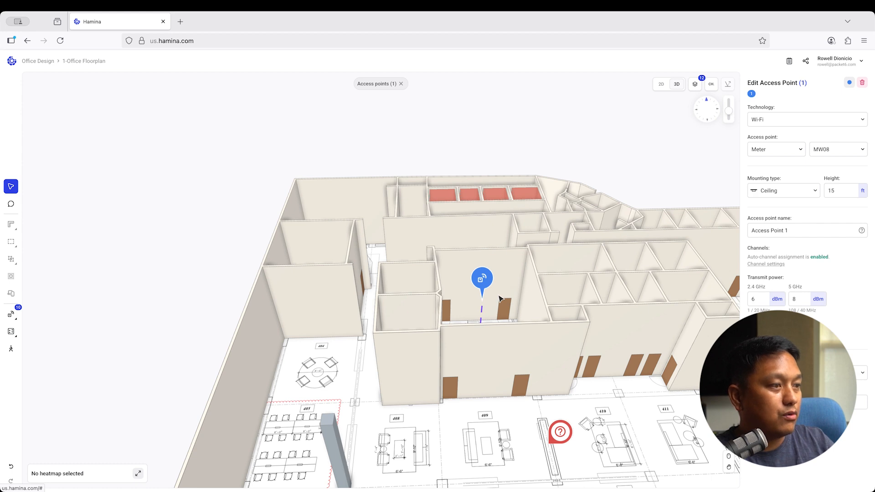
scroll(499, 299, "right", 4)
scroll(500, 299, "down", 2)
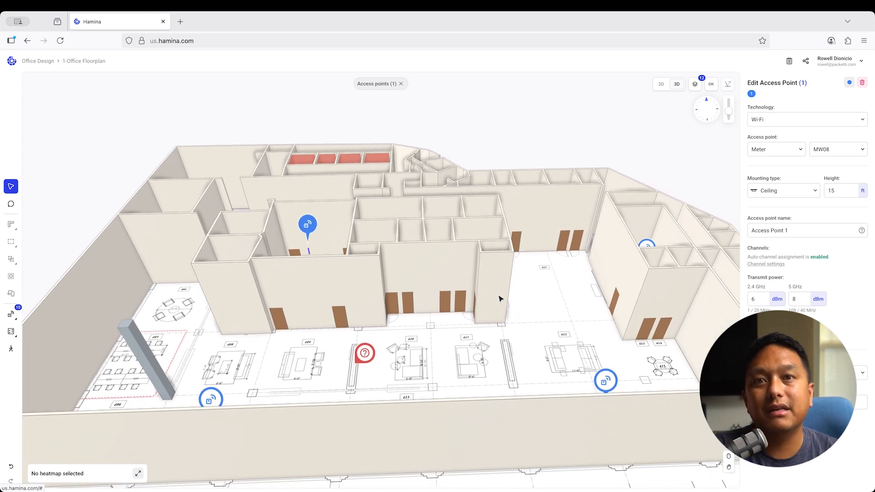
double_click(831, 191)
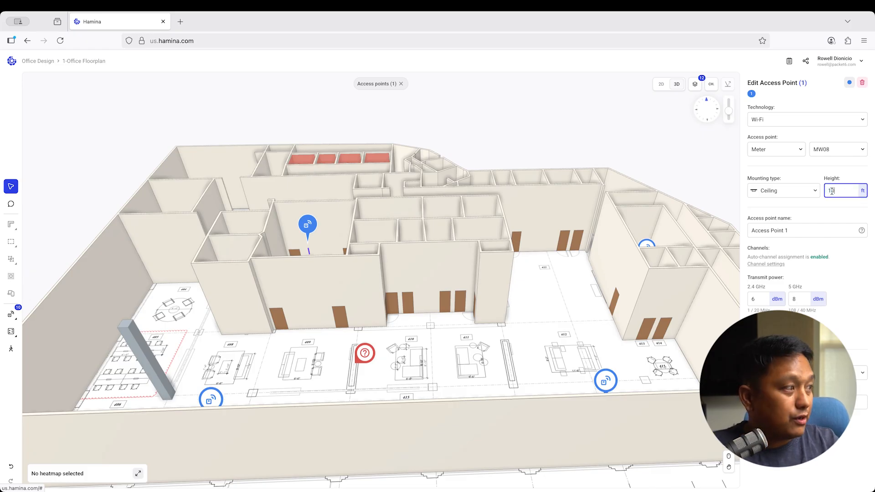
type("10")
key("Tab")
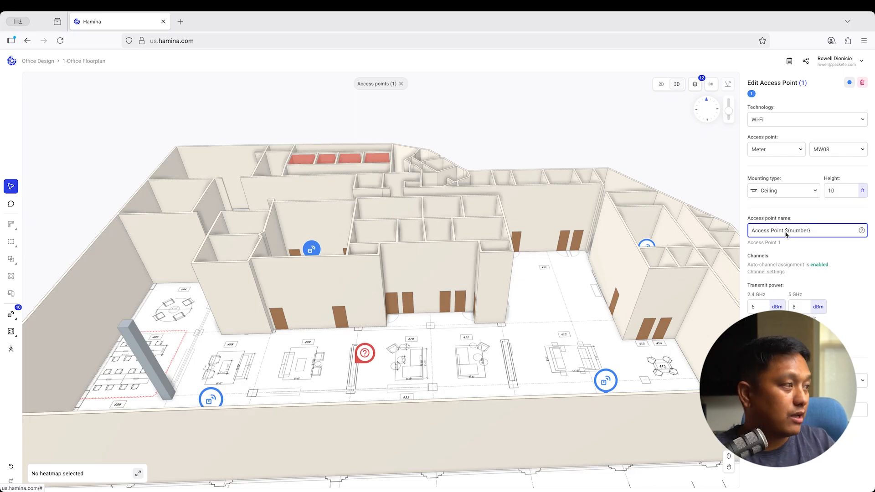
Step: Try the Wall / Pole mounting type on the Boardroom access point and shift it slightly north
left_click(778, 193)
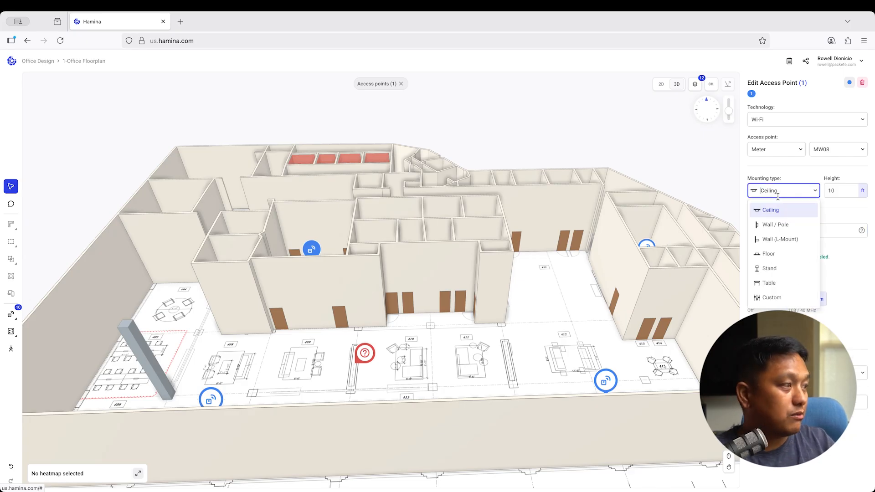
left_click(773, 224)
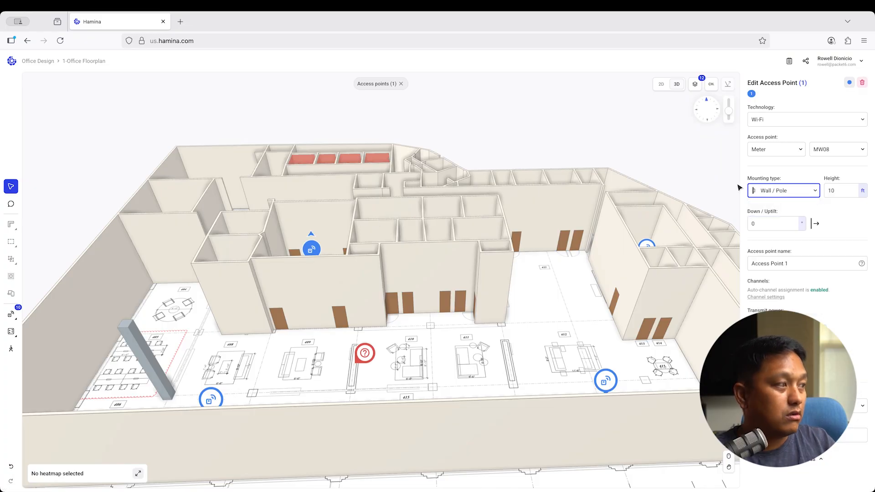
left_click_drag(311, 234, 314, 223)
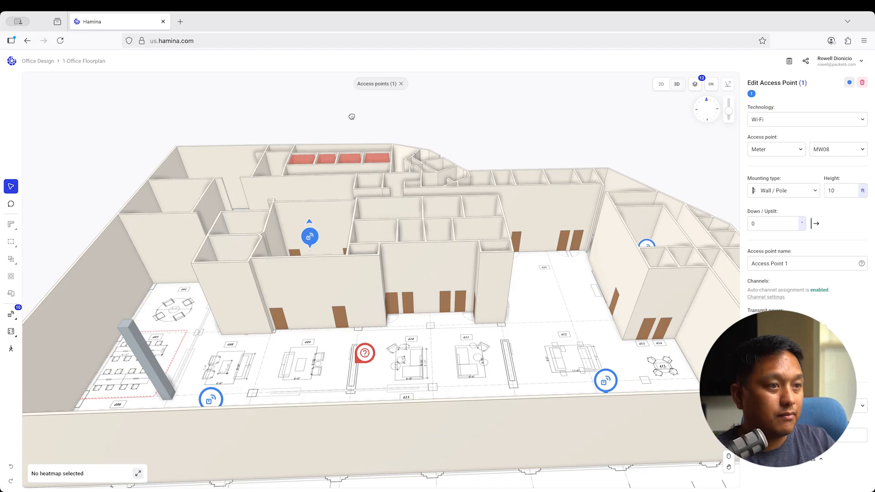
Step: In the 2D plan, move the access point to the Boardroom's north wall and show the Wi-Fi coverage heatmap
left_click(660, 84)
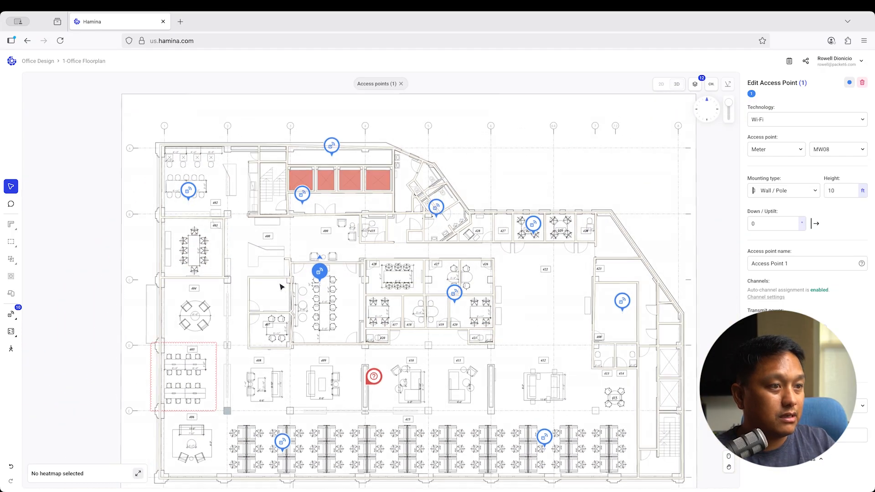
mouse_move(318, 274)
left_mouse_down()
mouse_move(323, 251)
mouse_move(342, 255)
mouse_move(343, 269)
mouse_move(324, 280)
left_mouse_up()
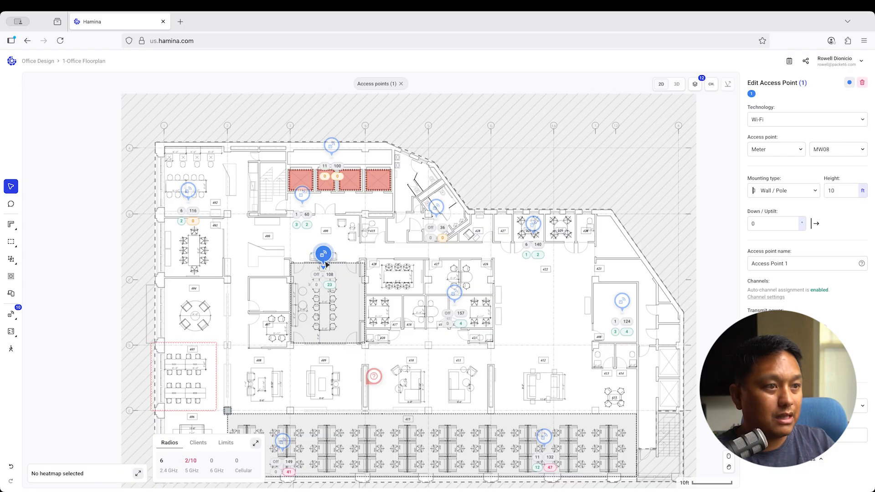
left_click(76, 471)
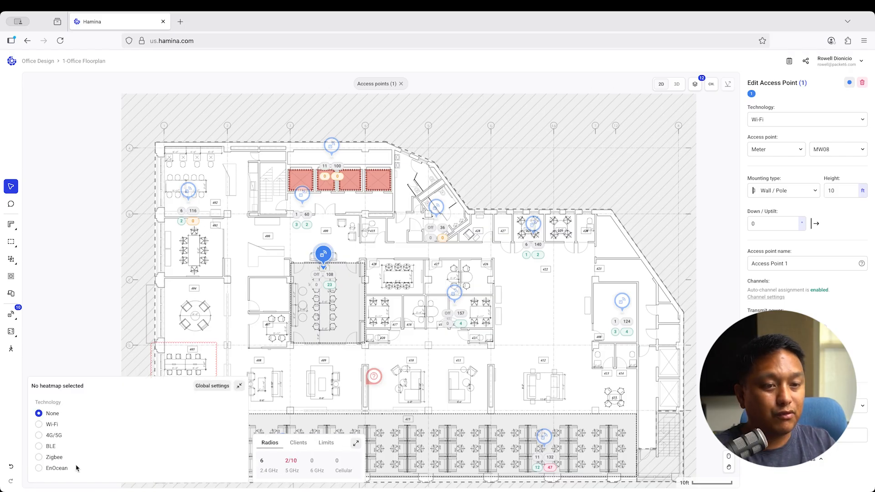
left_click(43, 428)
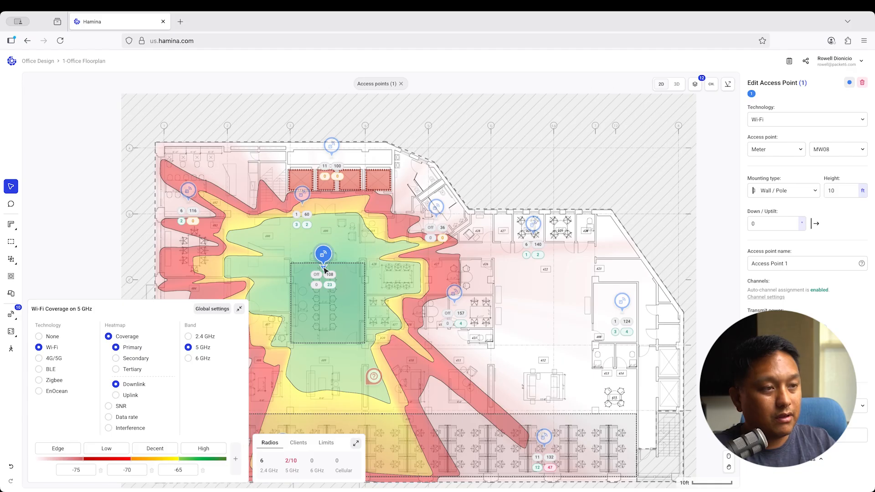
Step: Try the wall-mounted access point on the Boardroom's west wall facing east, and return it to the middle of the room
left_click_drag(323, 257, 315, 295)
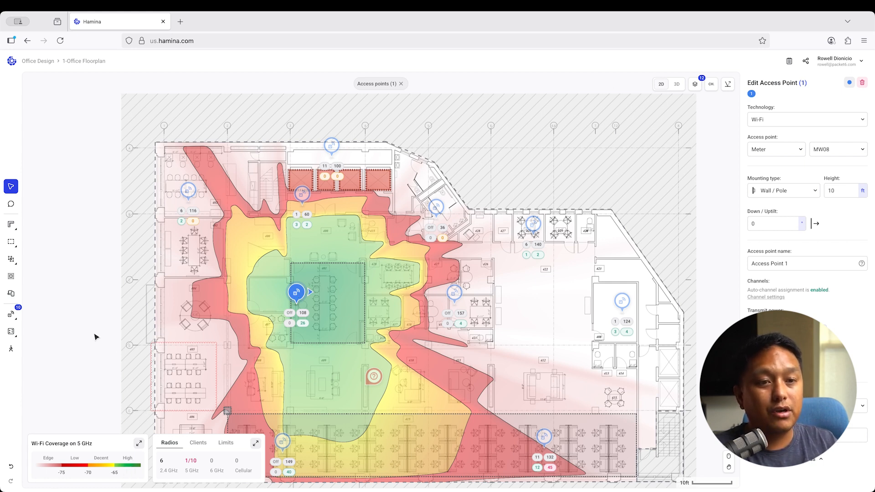
mouse_move(13, 350)
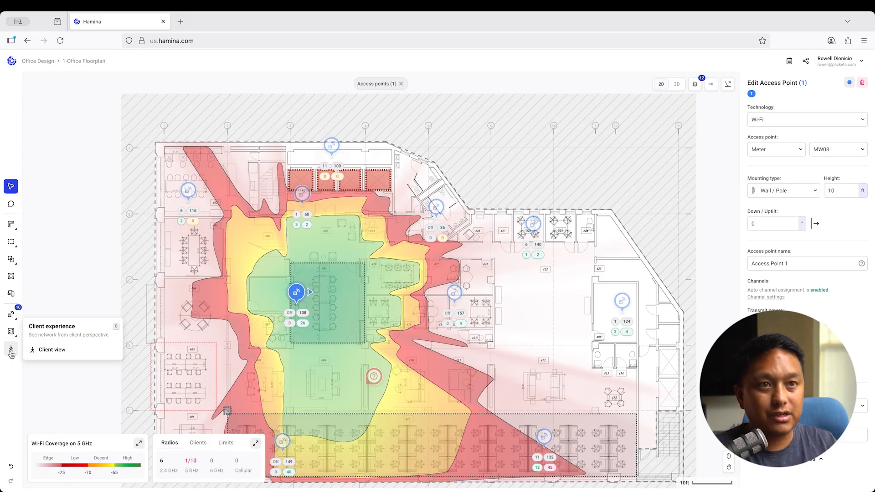
left_click_drag(301, 292, 328, 292)
Step: Try the Wall (L-Mount) mounting type with the access point on the Boardroom's west wall
left_click(769, 191)
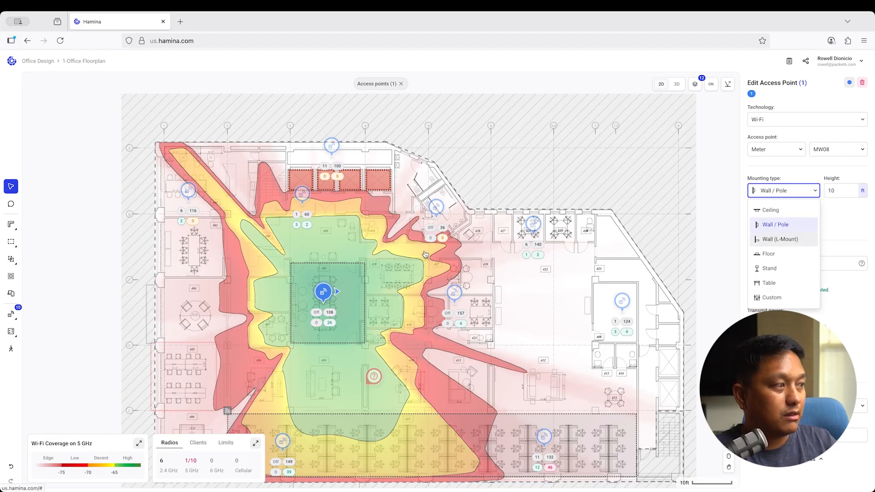
left_click(780, 239)
left_click_drag(319, 294, 297, 291)
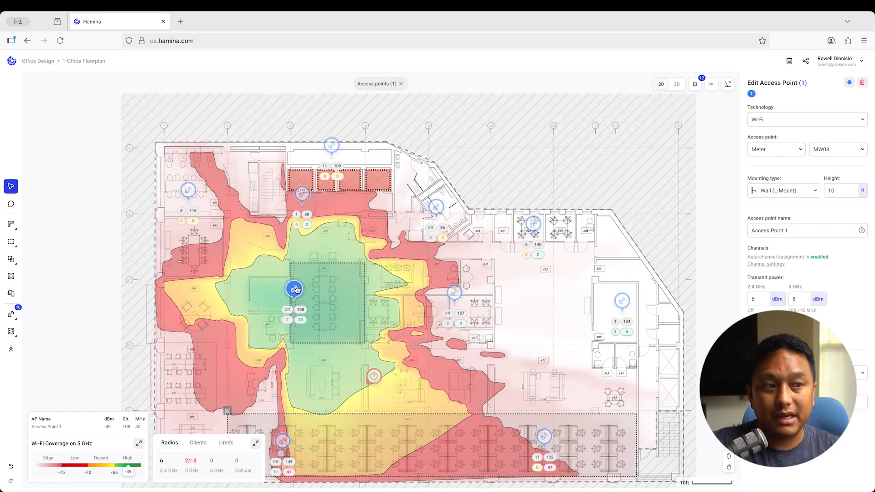
Step: Try the Table mounting type with the access point in the middle of the Boardroom at a height of 3 ft
left_click(767, 191)
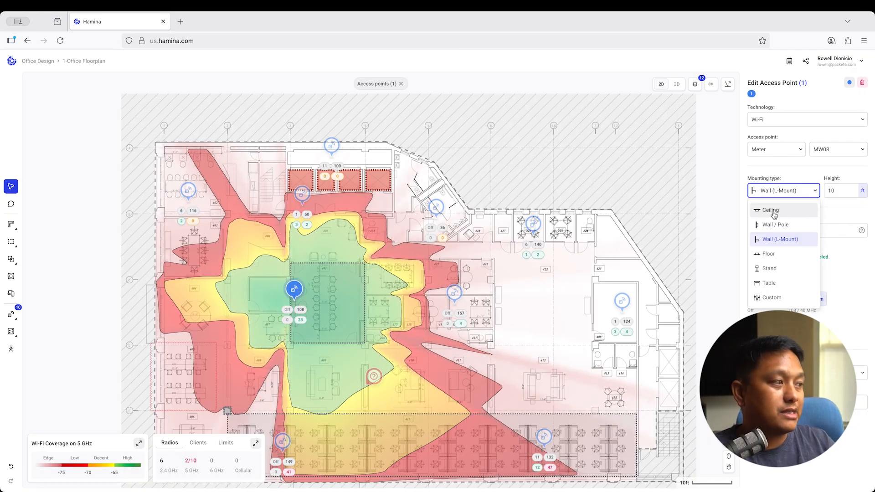
left_click(769, 283)
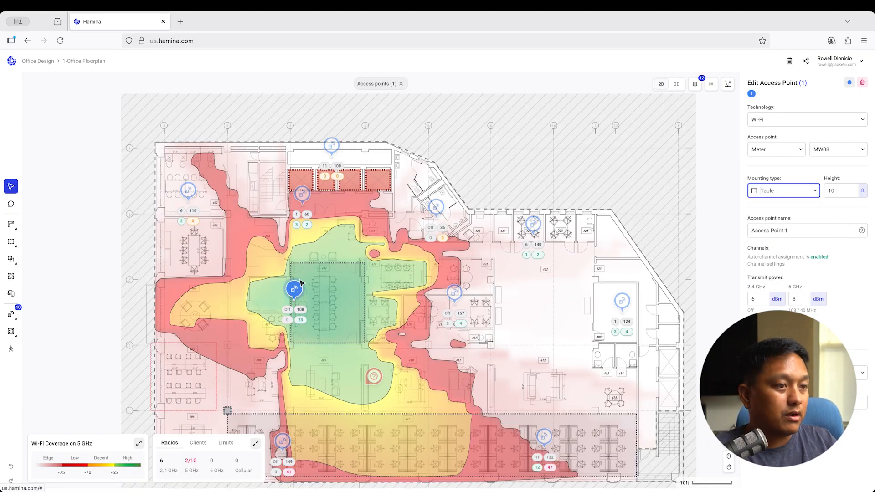
left_click_drag(298, 292, 325, 292)
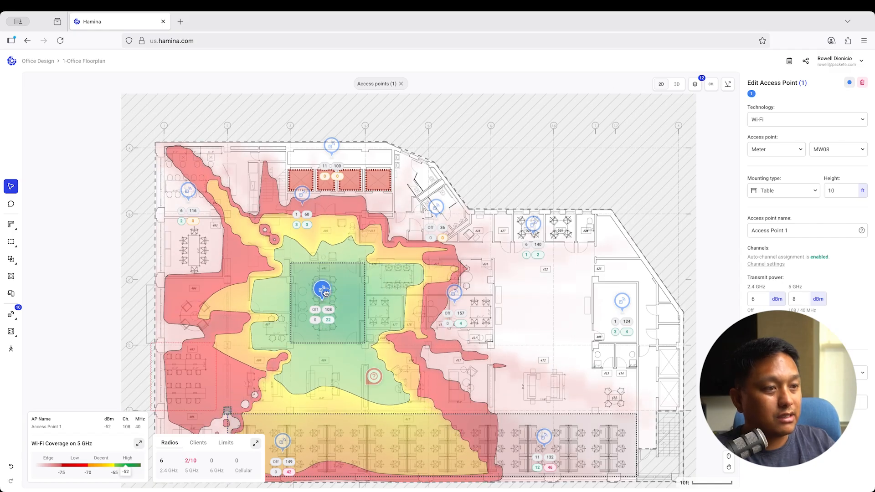
left_click(826, 192)
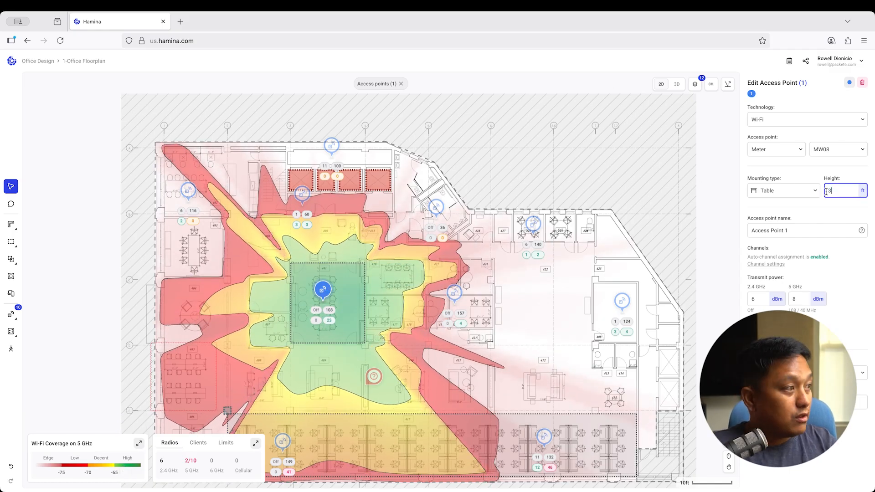
type("3")
key("Return")
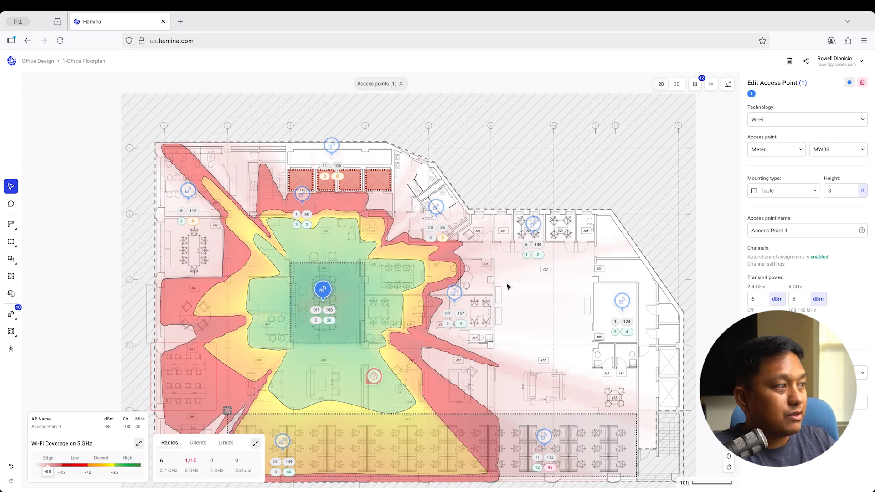
Step: Set the Boardroom access point back to Ceiling mounting at 10 ft in the middle of the room, and deselect it
left_click(760, 192)
left_click(770, 210)
left_click(843, 190)
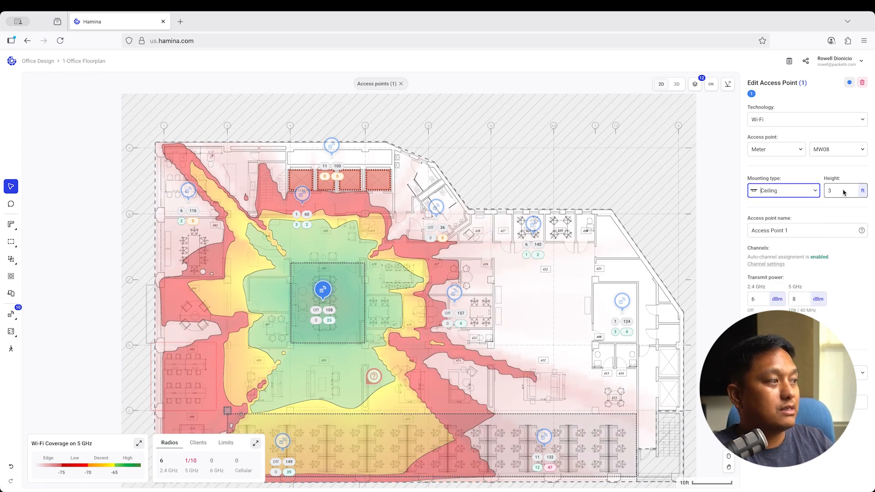
key("Tab")
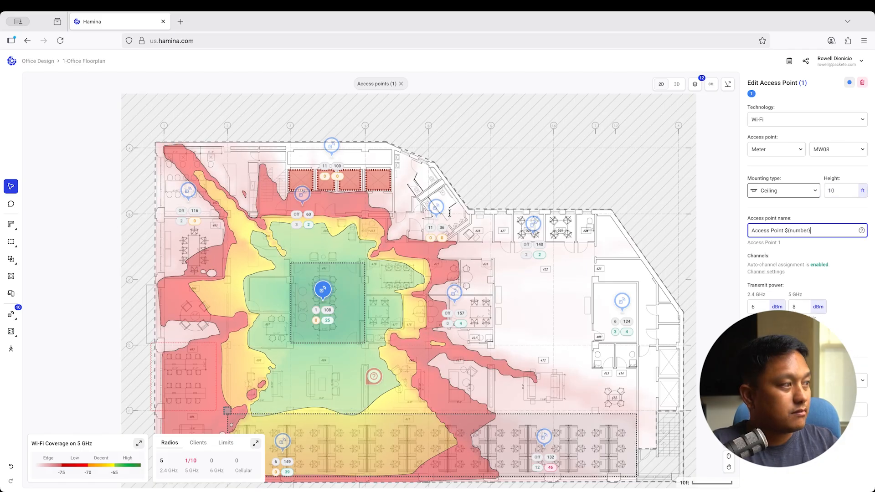
left_click_drag(325, 297, 328, 297)
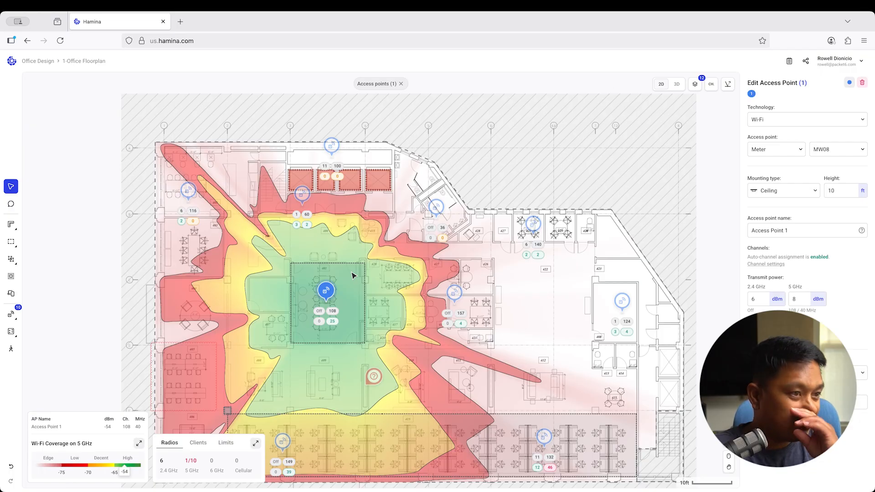
left_click(569, 275)
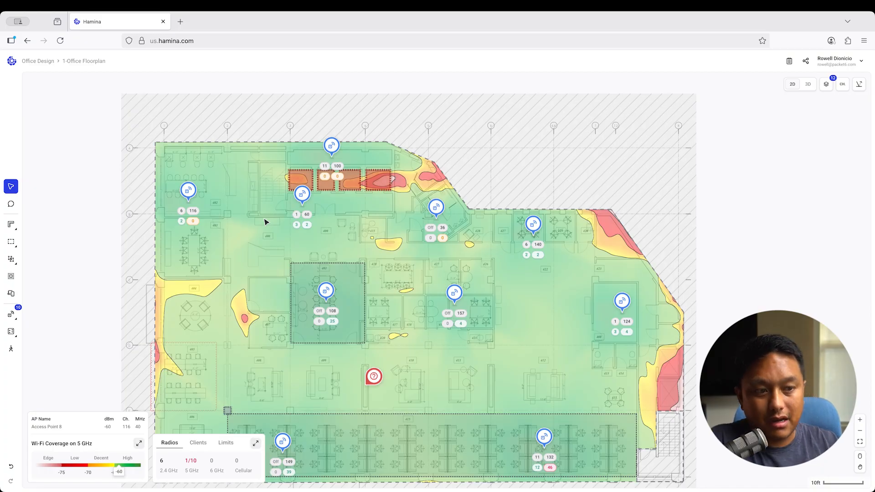
Step: Review the project's bill of materials for the access points and mounts, and return to the floor plan
left_click(789, 61)
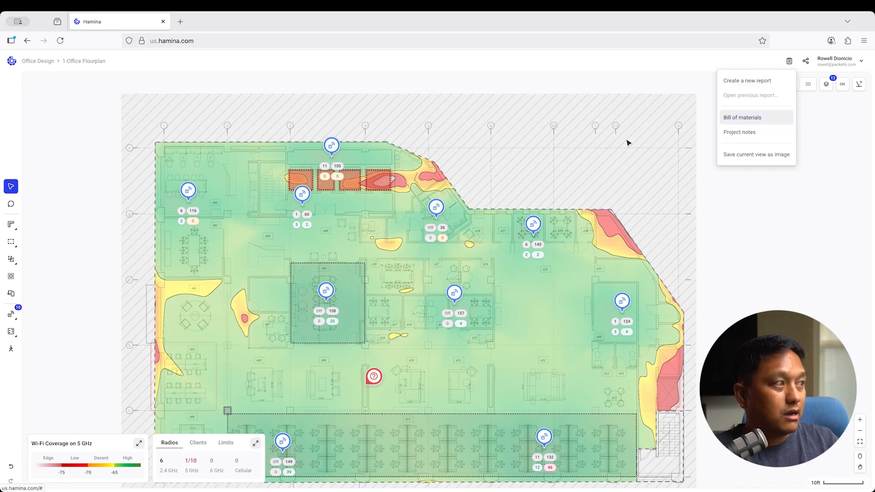
left_click(742, 118)
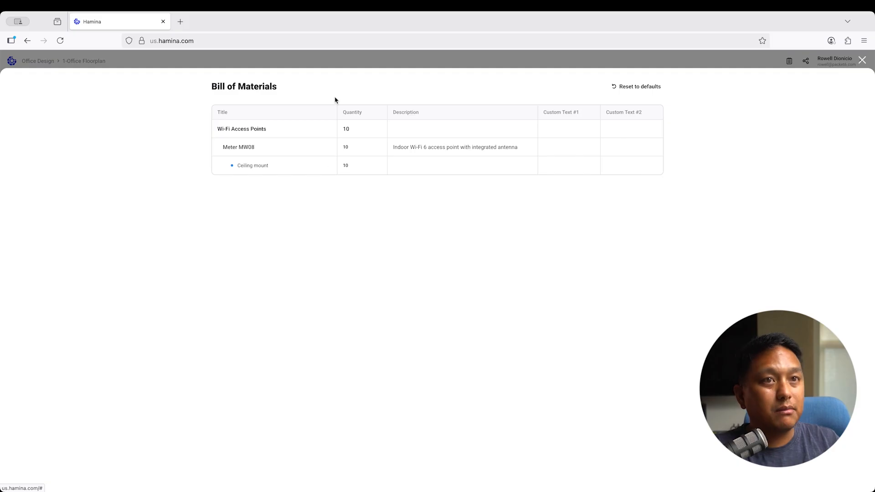
left_click(862, 62)
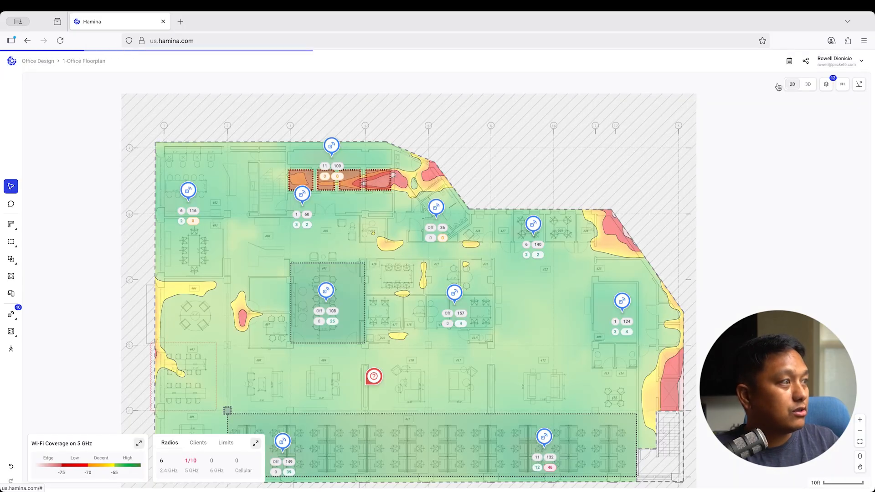
Step: Create a Simulation report named Office Design without a template, reporting only the 2.4 GHz and 5 GHz bands
left_click(789, 61)
left_click(767, 84)
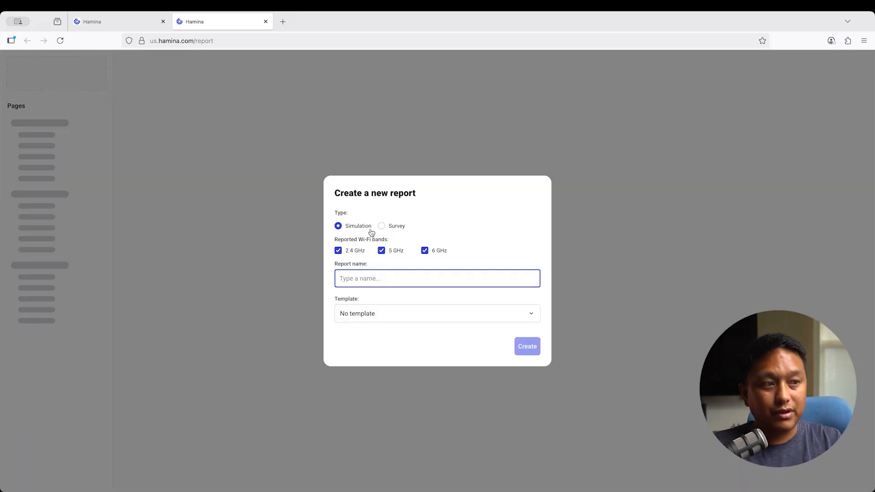
type("Office Design")
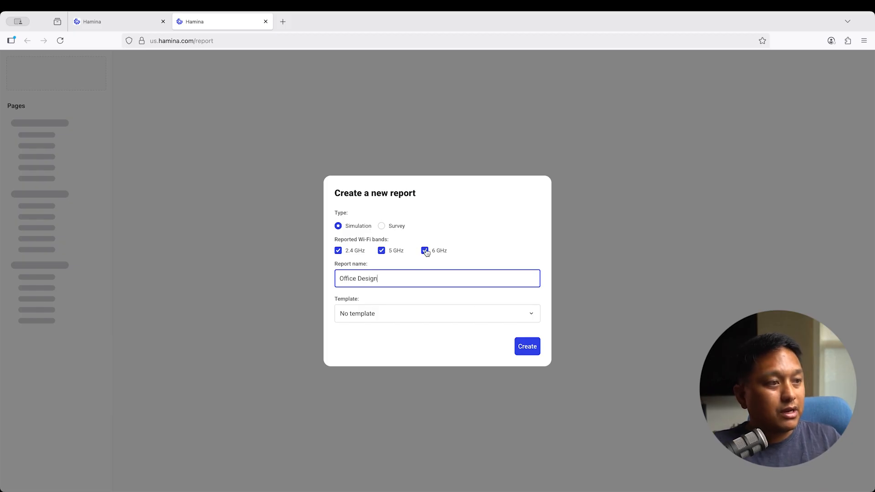
left_click(425, 250)
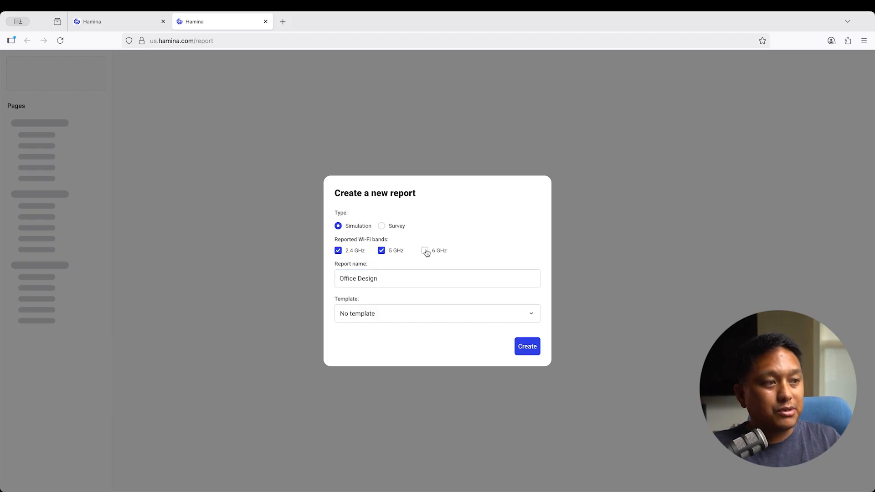
left_click(523, 350)
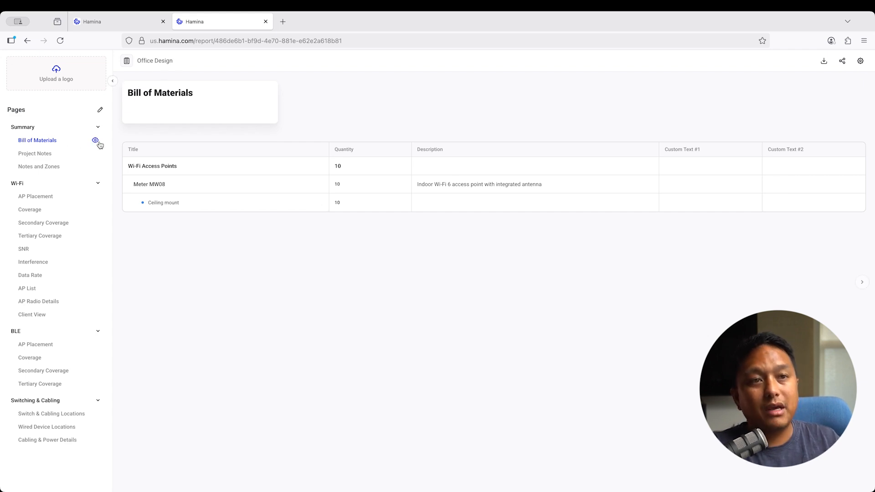
Step: Hide the Wi-Fi Tertiary Coverage page and all BLE and Switching & Cabling pages from the report
left_click(95, 237)
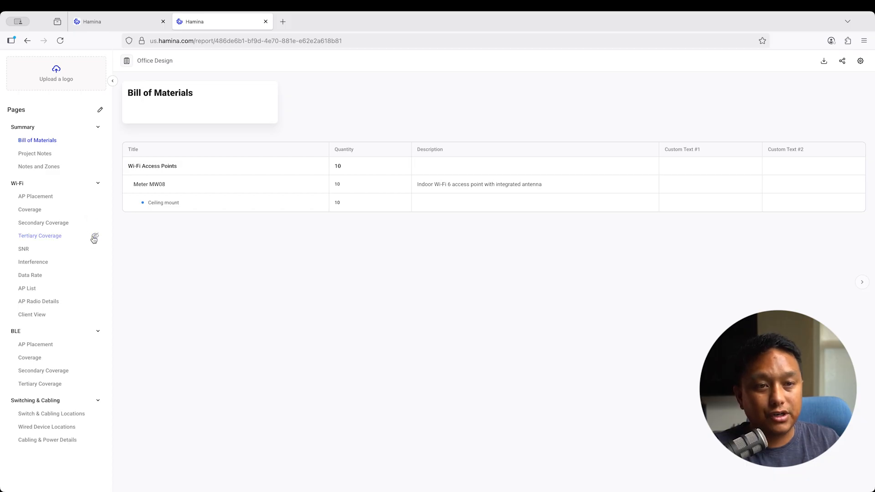
left_click(95, 344)
left_click(95, 357)
left_click(95, 372)
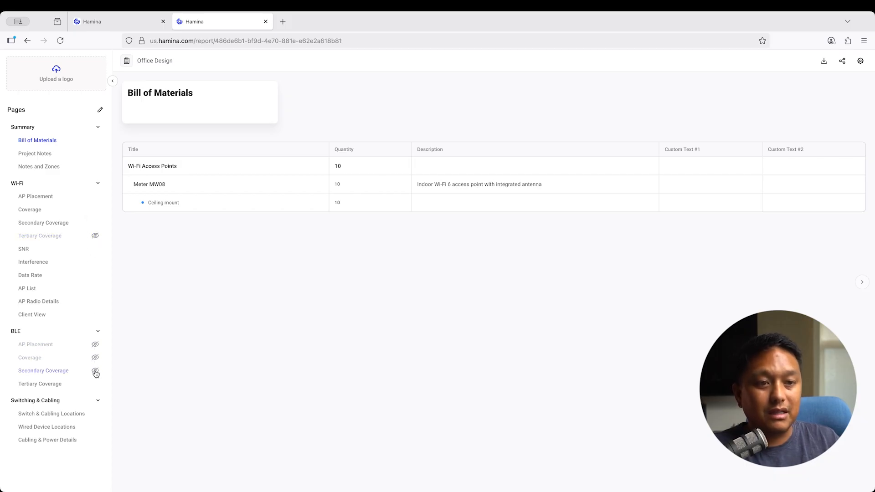
left_click(95, 383)
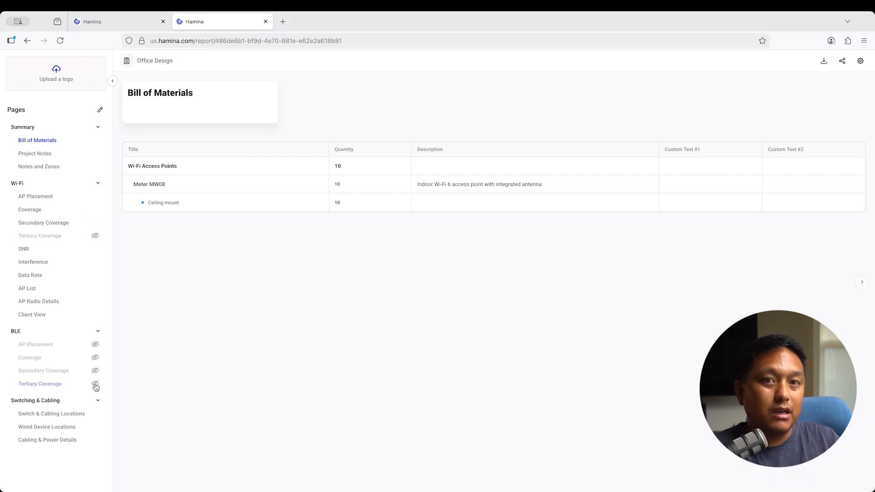
left_click(95, 413)
left_click(96, 426)
left_click(95, 440)
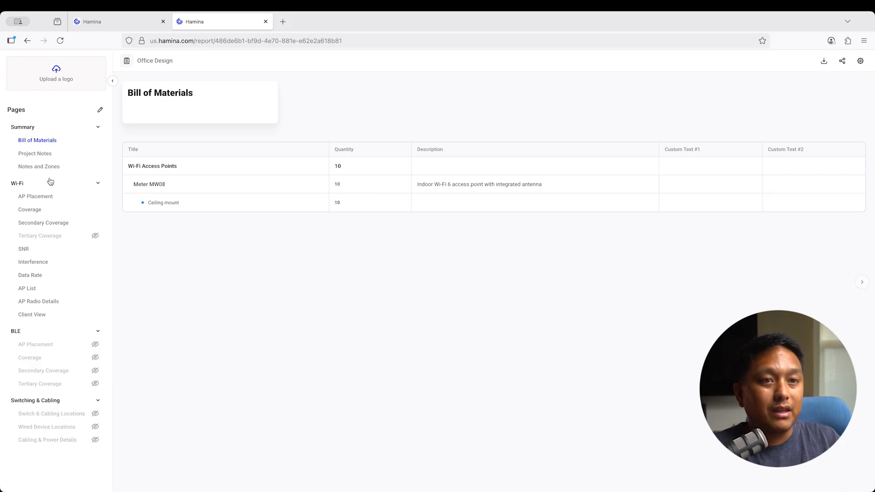
Step: Add a project note titled "Address of Office" with the text "San Diego" to the report and save it
left_click(35, 156)
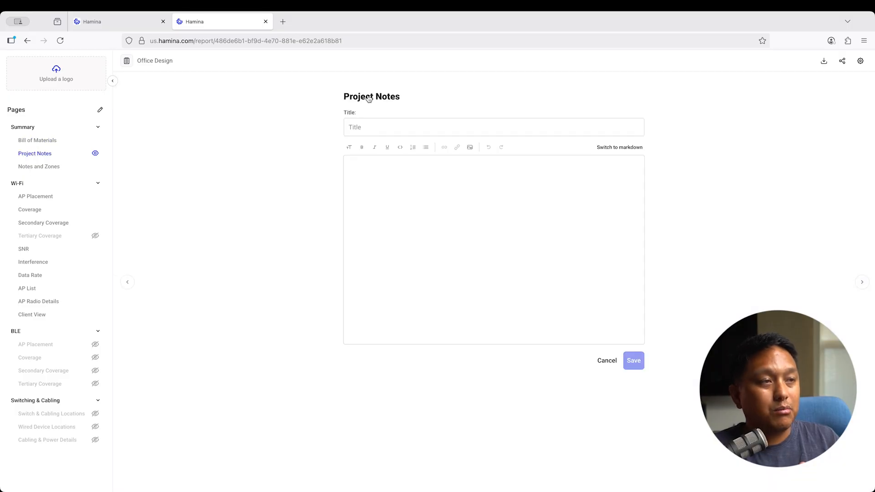
left_click(409, 123)
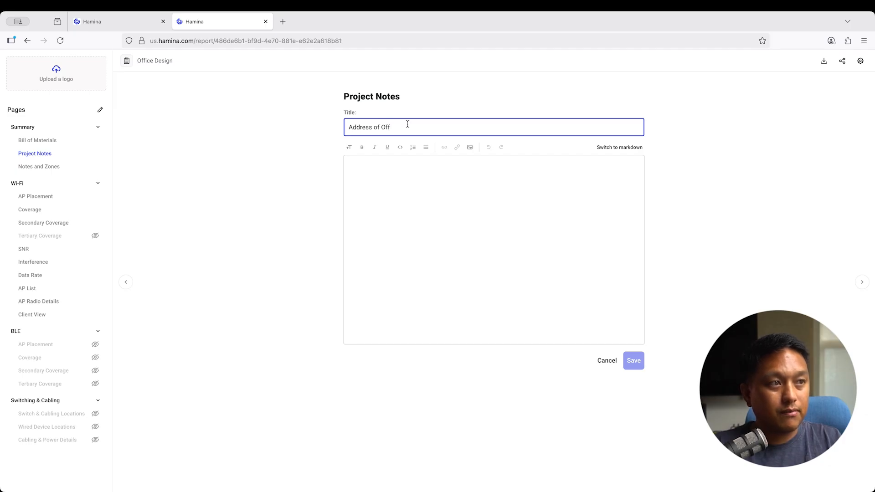
left_click(445, 201)
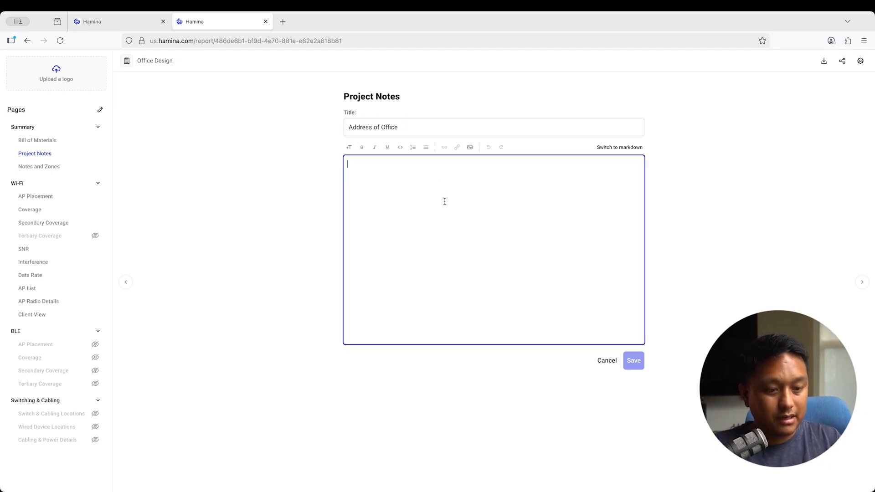
type("San Diego")
left_click(633, 360)
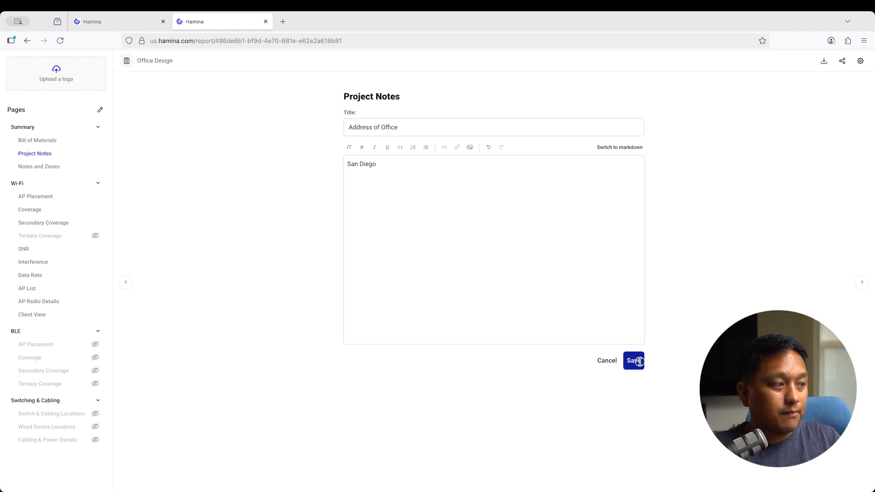
Step: Read the question note on the report's Notes and Zones floor plan and view the Wi-Fi AP Placement page
left_click(46, 168)
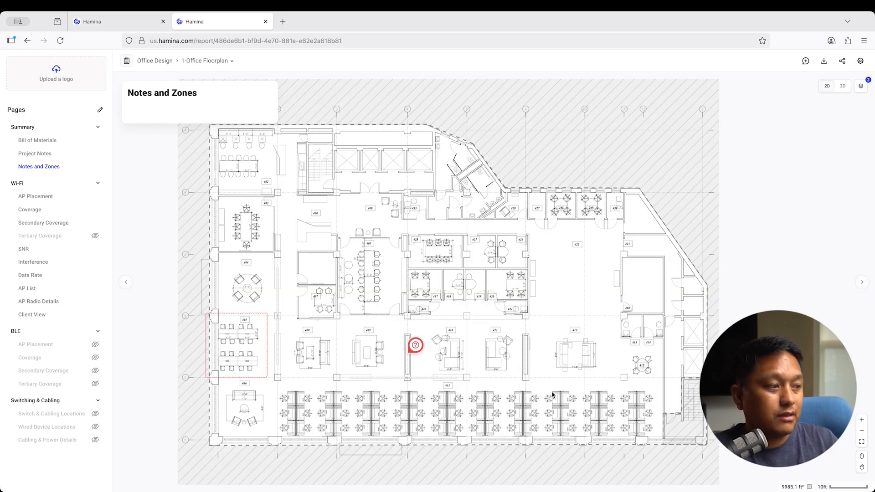
left_click(415, 347)
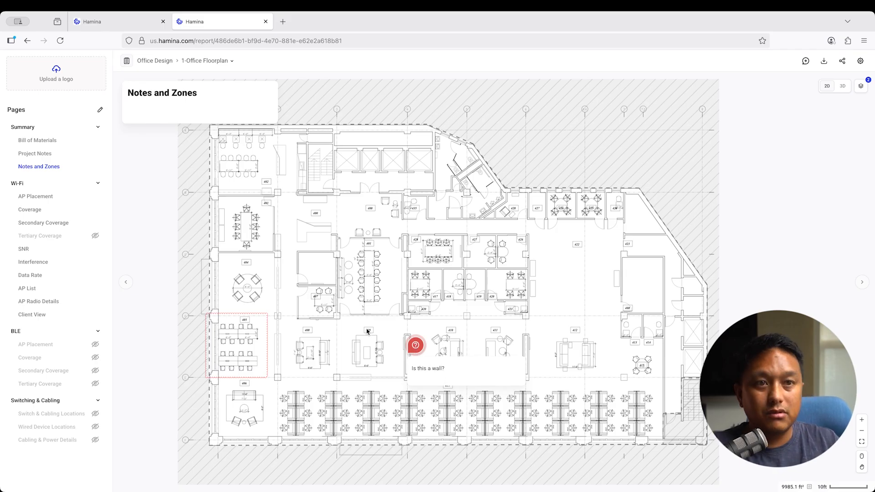
left_click(32, 200)
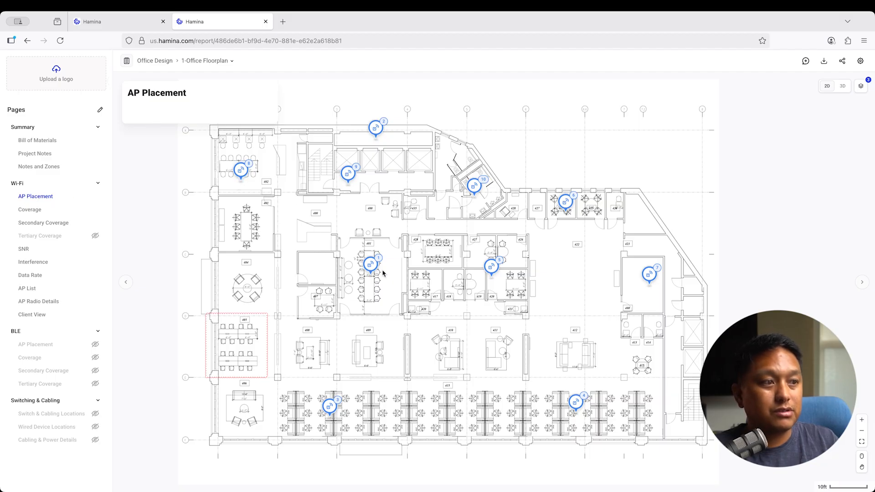
Step: Review the report's 5 GHz Coverage, Secondary Coverage and SNR heatmaps
left_click(41, 211)
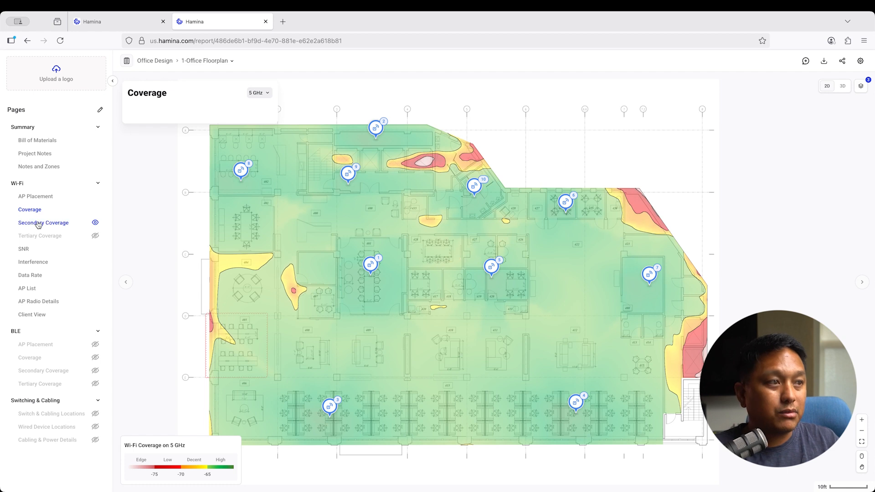
left_click(38, 227)
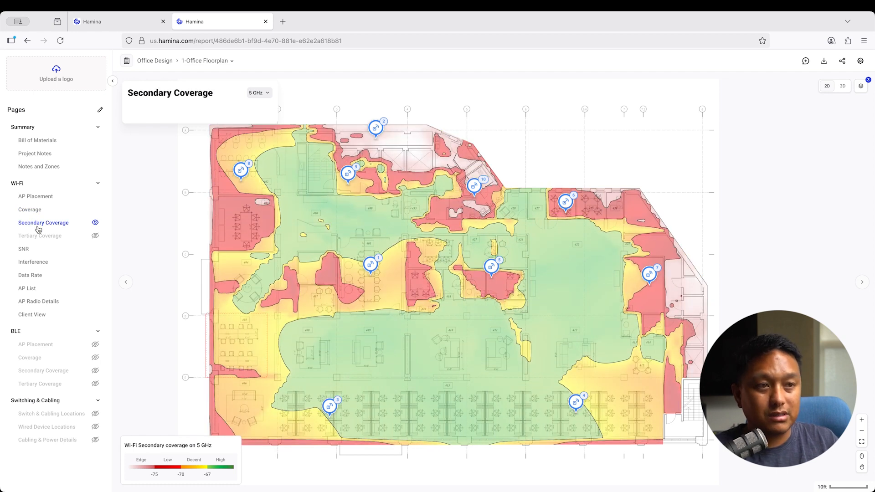
left_click(32, 248)
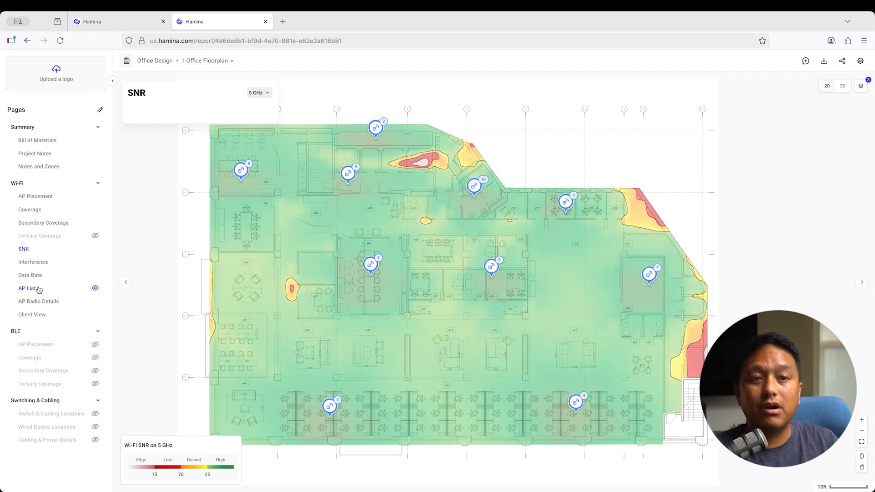
Step: Examine the iPhone user experience in the report's Client View, moving the client to the area between the northwest room and the stairwell
left_click(37, 315)
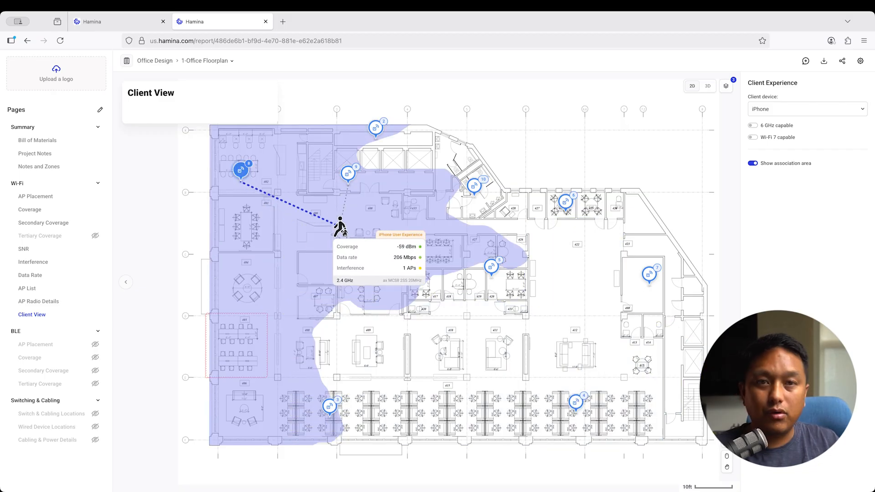
left_click(340, 228)
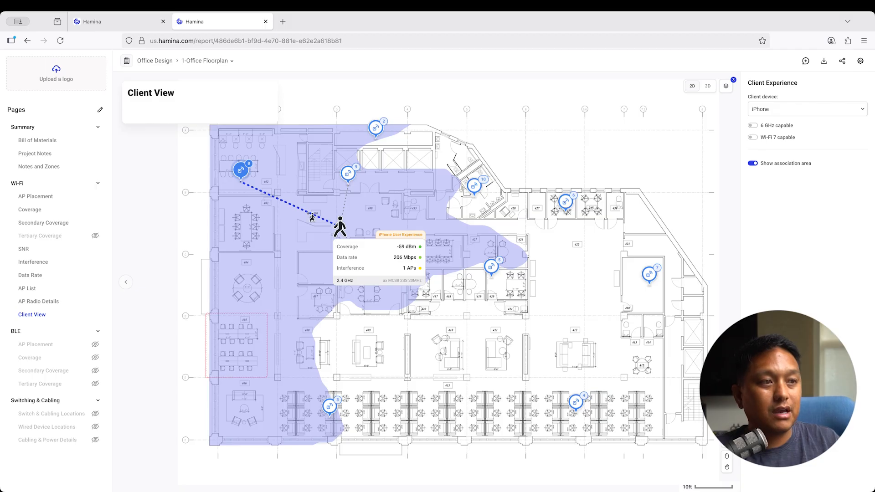
left_click(341, 228)
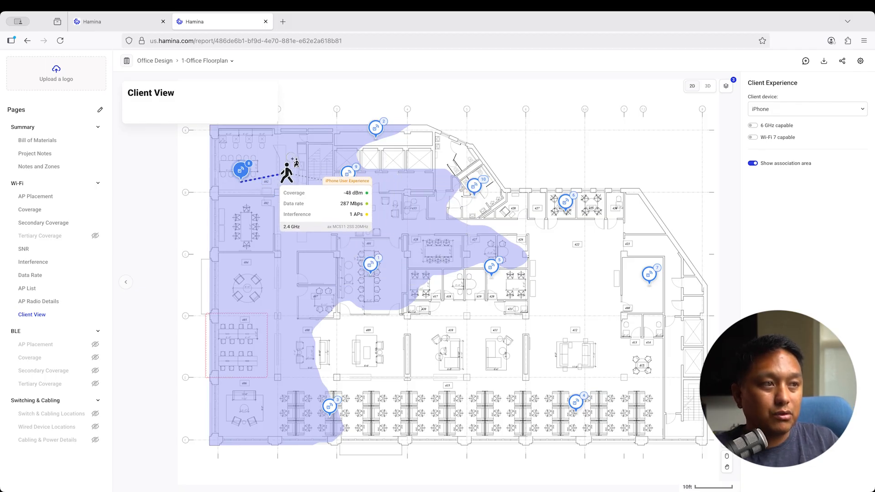